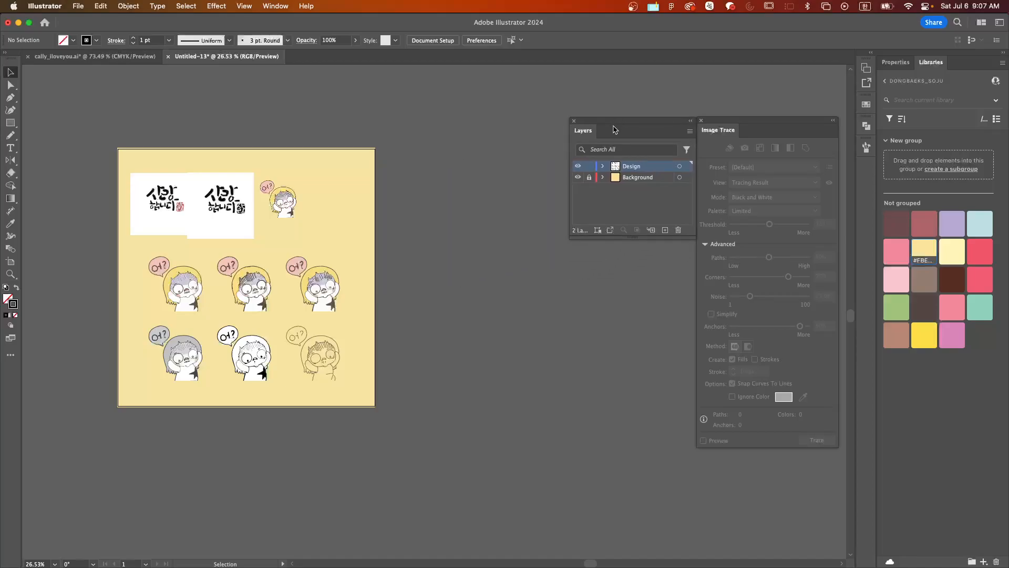
Unlock the Background layer and extend the artboard's right edge until it is about 1902 px wide.
click(637, 179)
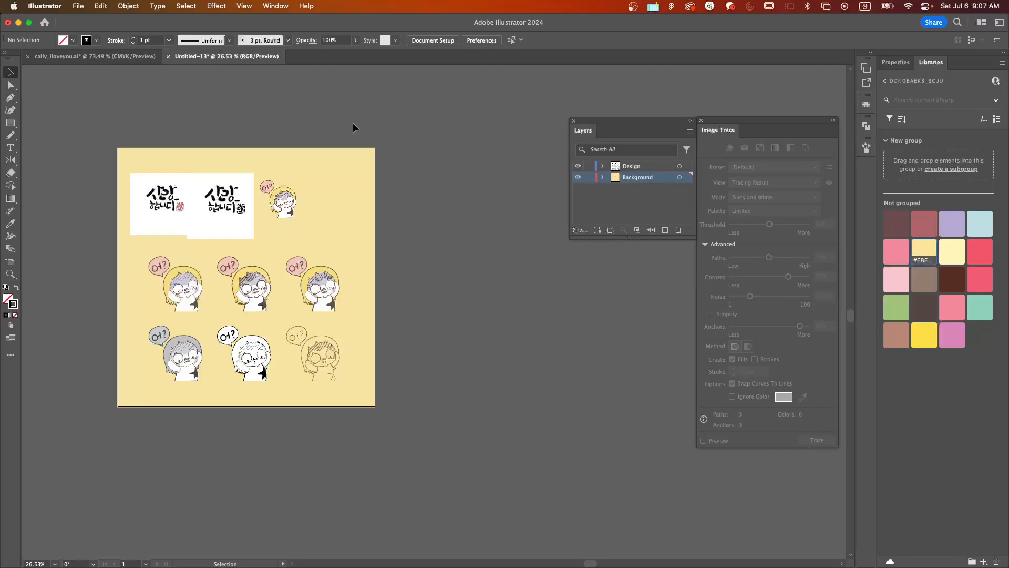
click(10, 262)
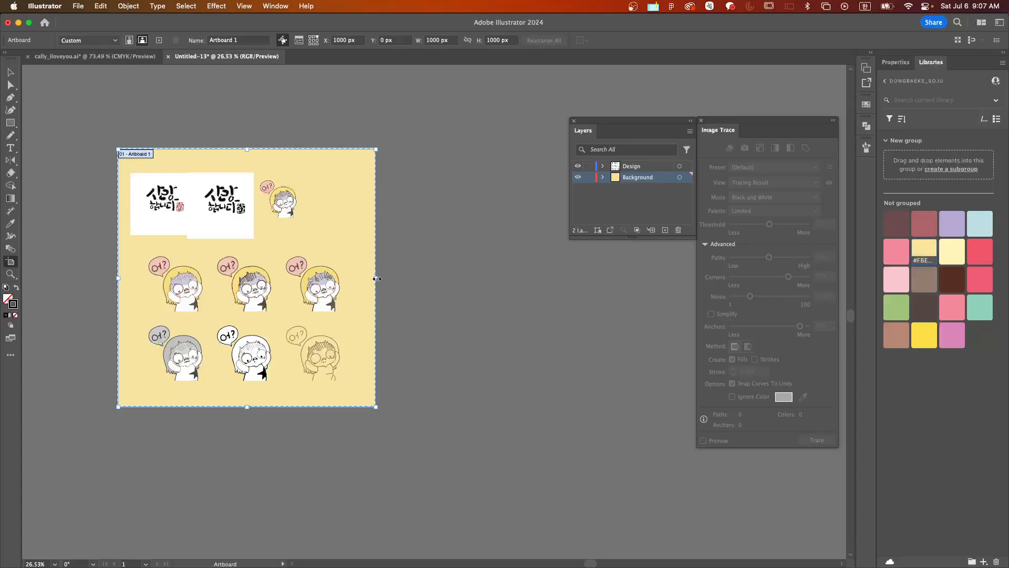
drag(376, 278, 614, 278)
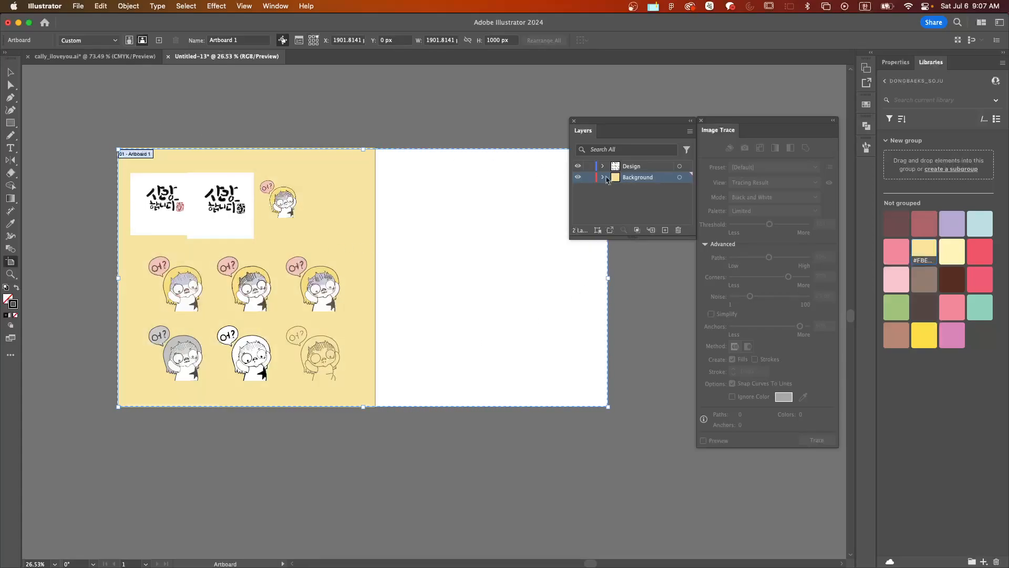
click(11, 72)
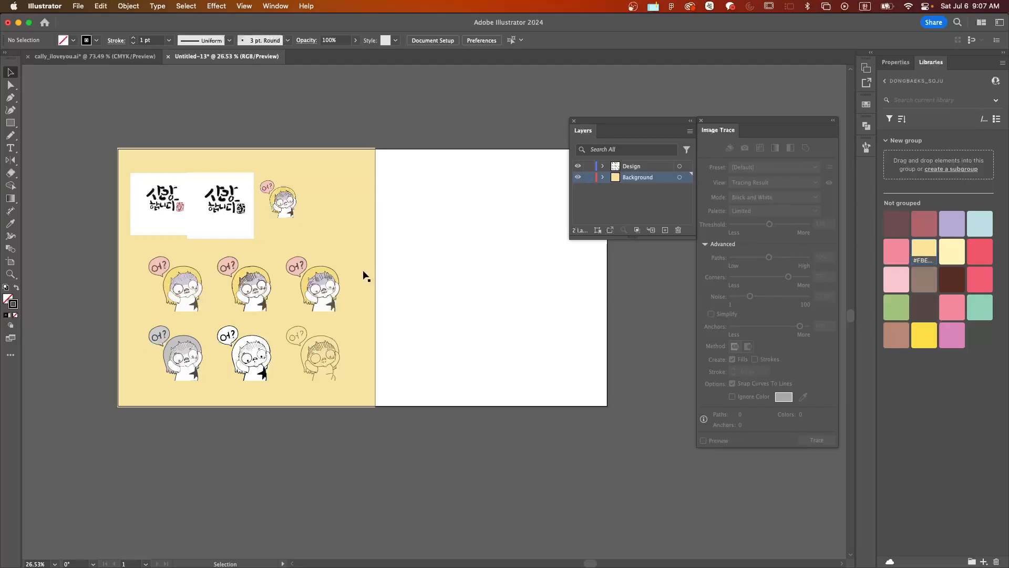
Stretch the background rectangle to about 1907 px wide to cover the artboard, relock the Background layer and make Design active.
click(368, 294)
drag(377, 280, 609, 284)
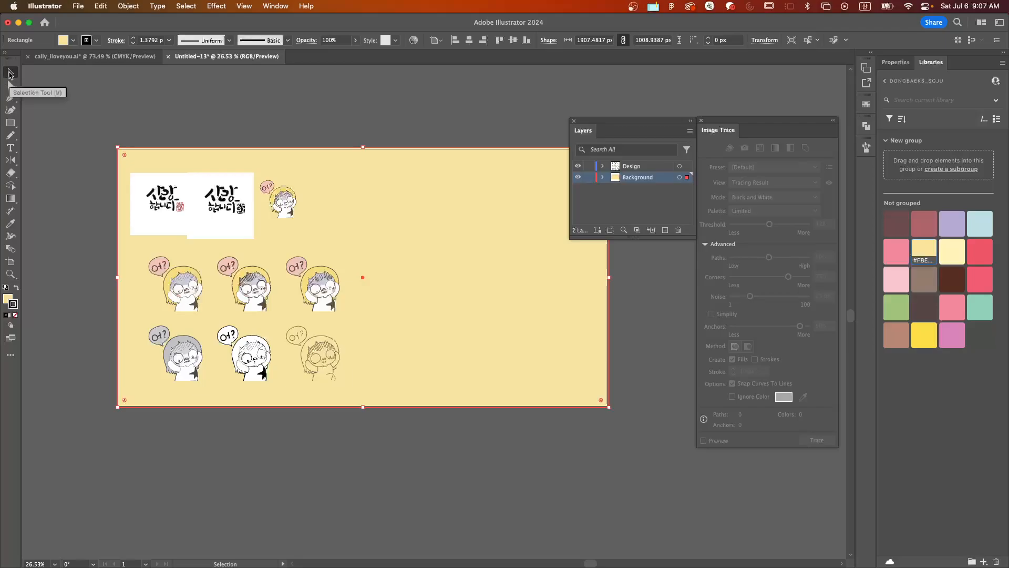
click(654, 285)
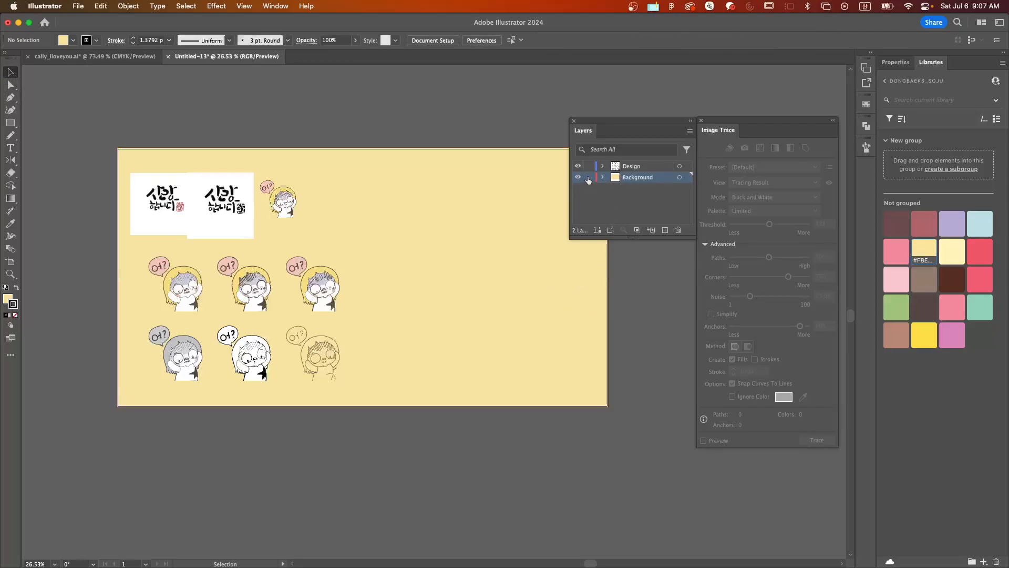
click(588, 178)
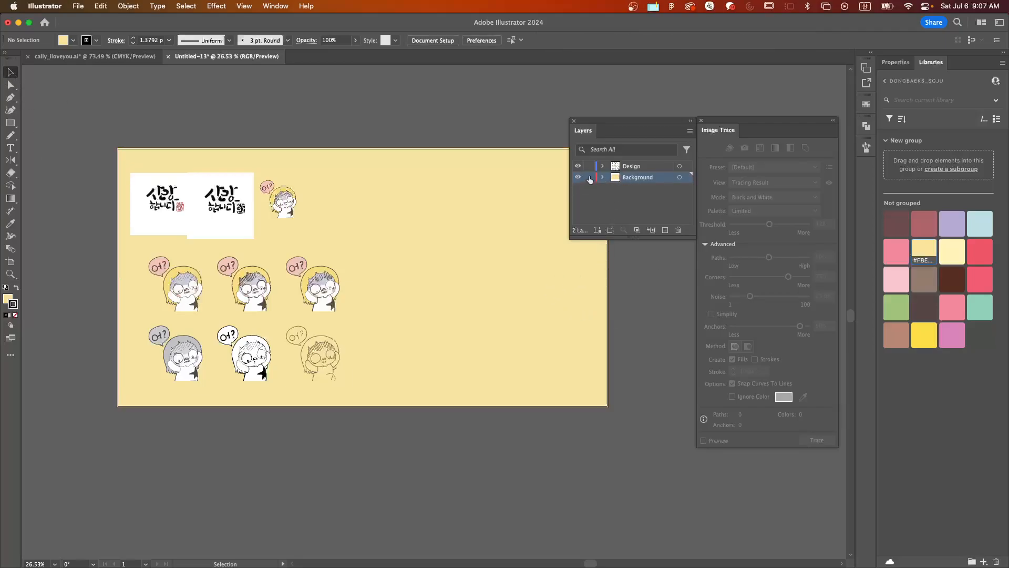
click(653, 168)
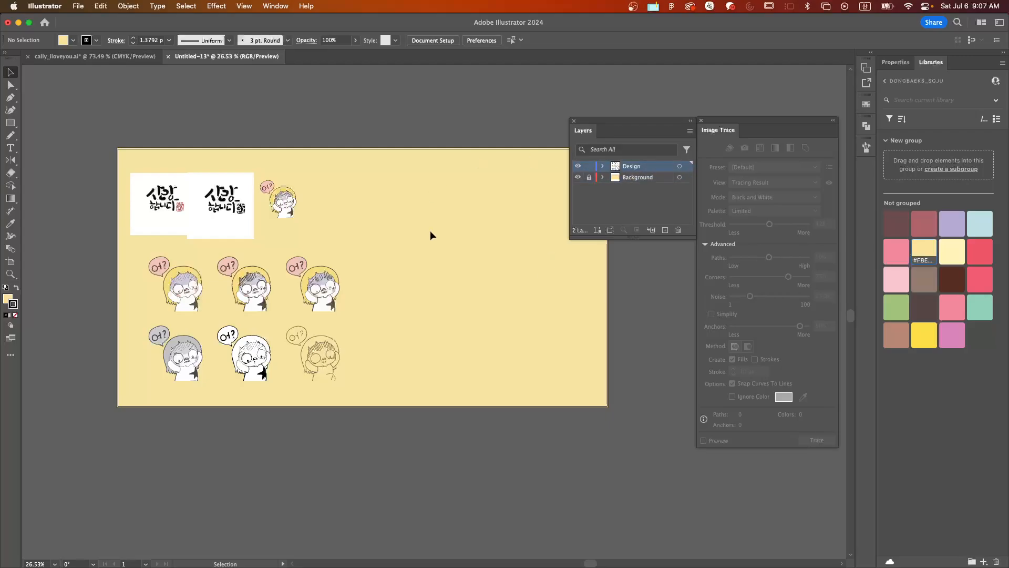
Move both calligraphy images to the empty right half of the artboard and leave a small gap between them.
click(169, 213)
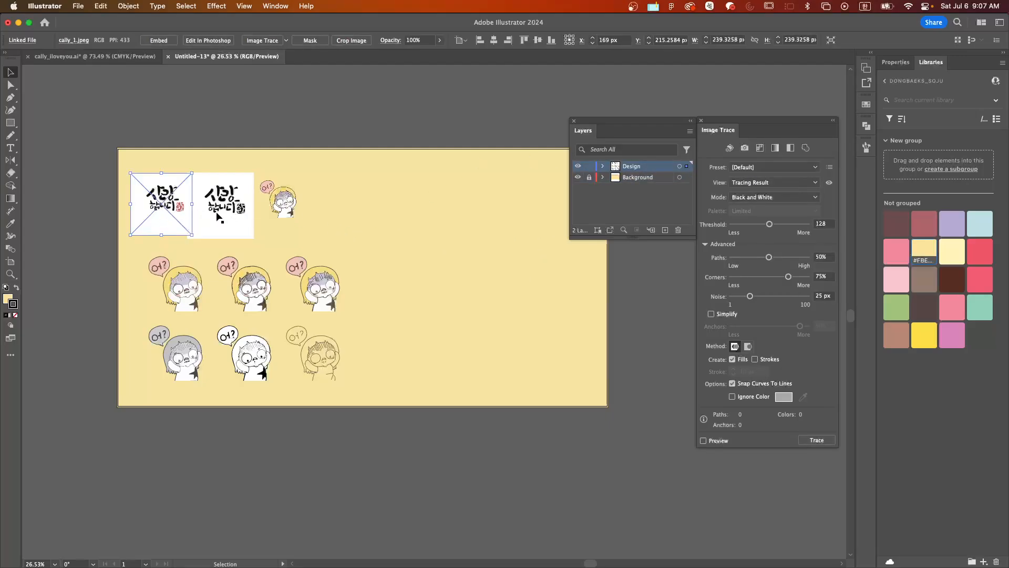
shift+click(219, 216)
drag(161, 209, 400, 207)
click(434, 293)
drag(472, 210, 481, 211)
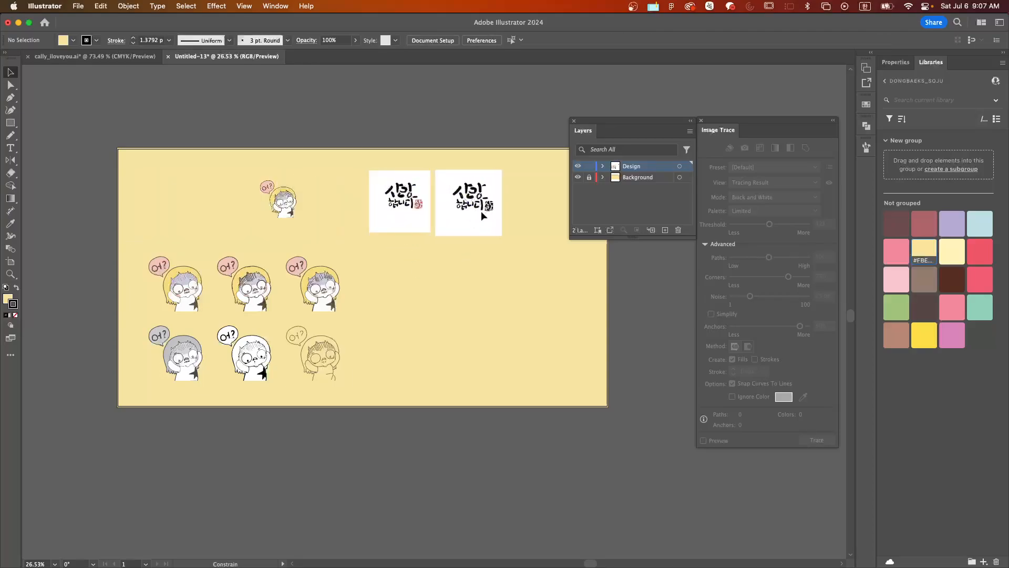
click(450, 288)
scroll(449, 288, up, 5)
scroll(449, 288, up, 2)
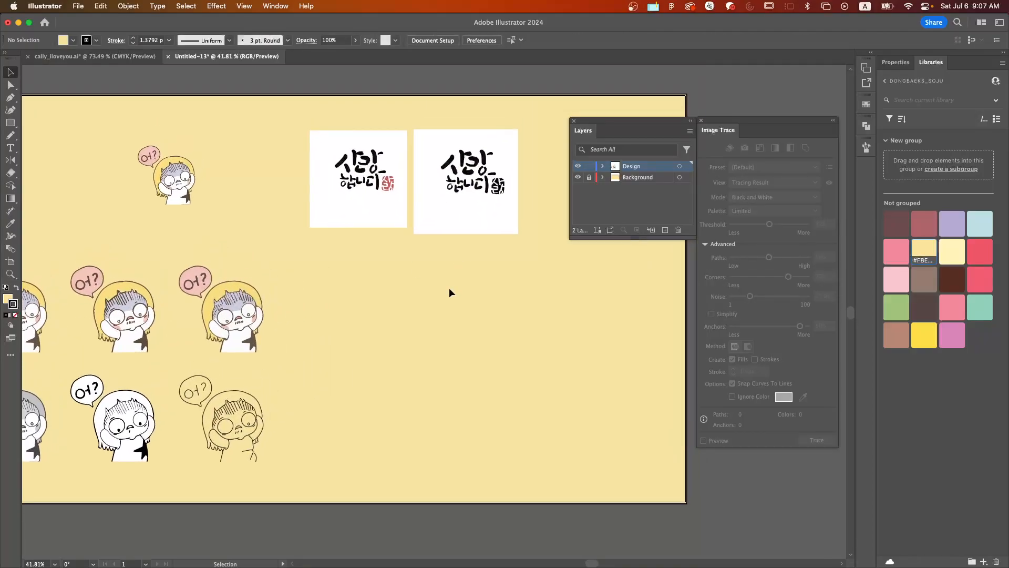
drag(358, 259, 511, 261)
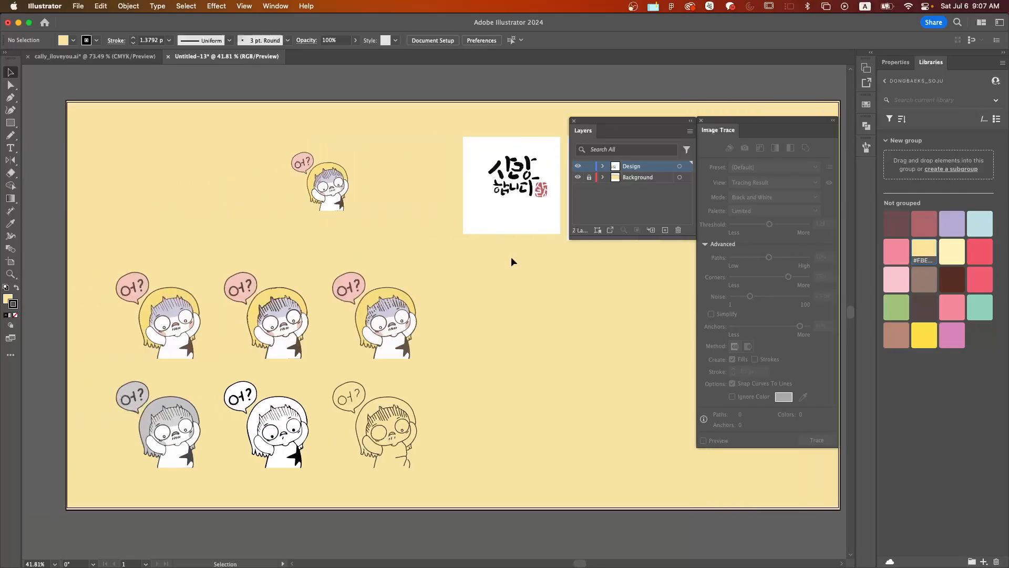
Enlarge the single character image in the upper row and center it above the middle column of traced characters.
mouse_move(339, 183)
mouse_down()
mouse_move(324, 176)
mouse_move(291, 190)
mouse_move(318, 141)
mouse_up()
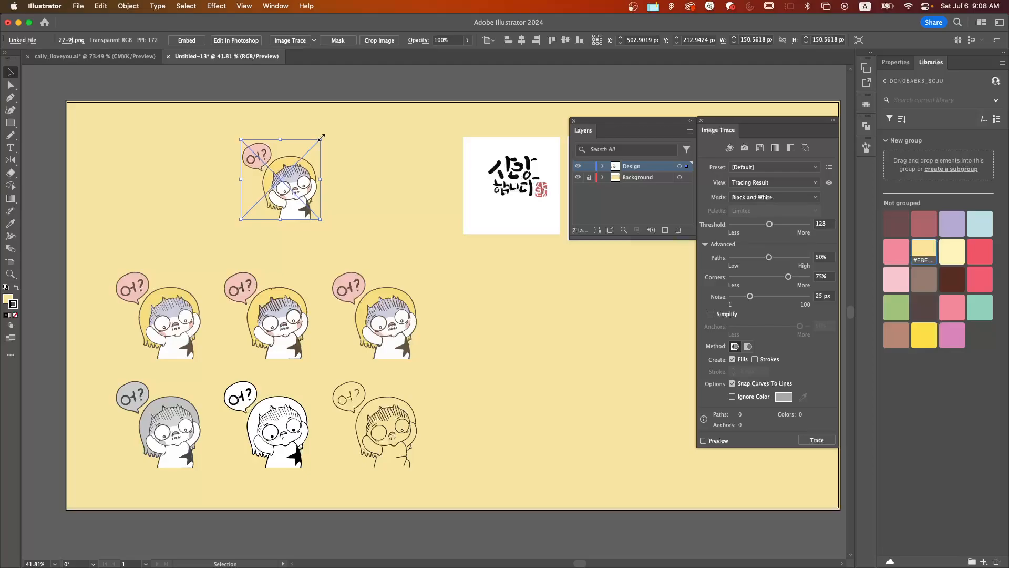
click(357, 176)
drag(299, 181, 300, 188)
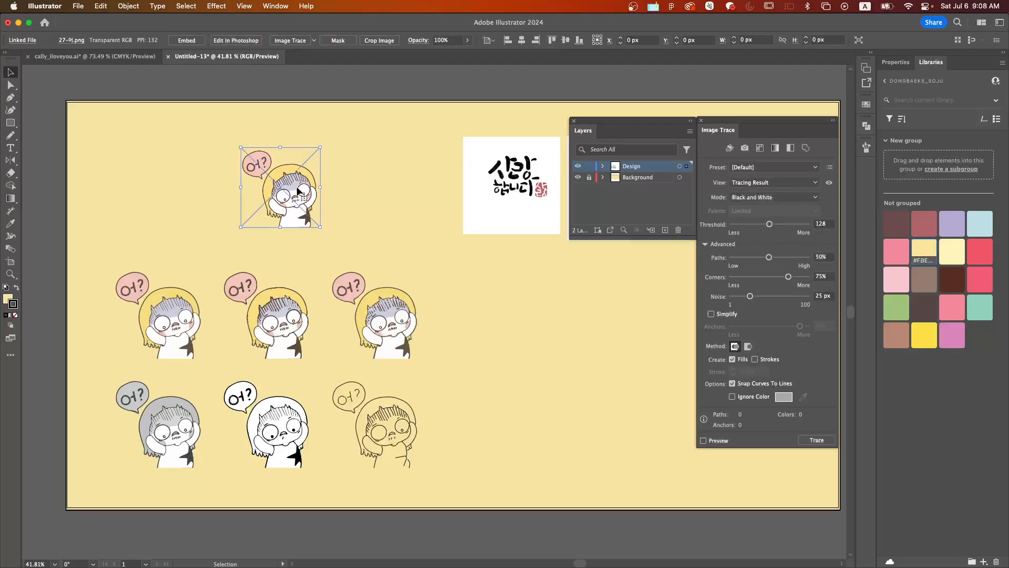
click(360, 186)
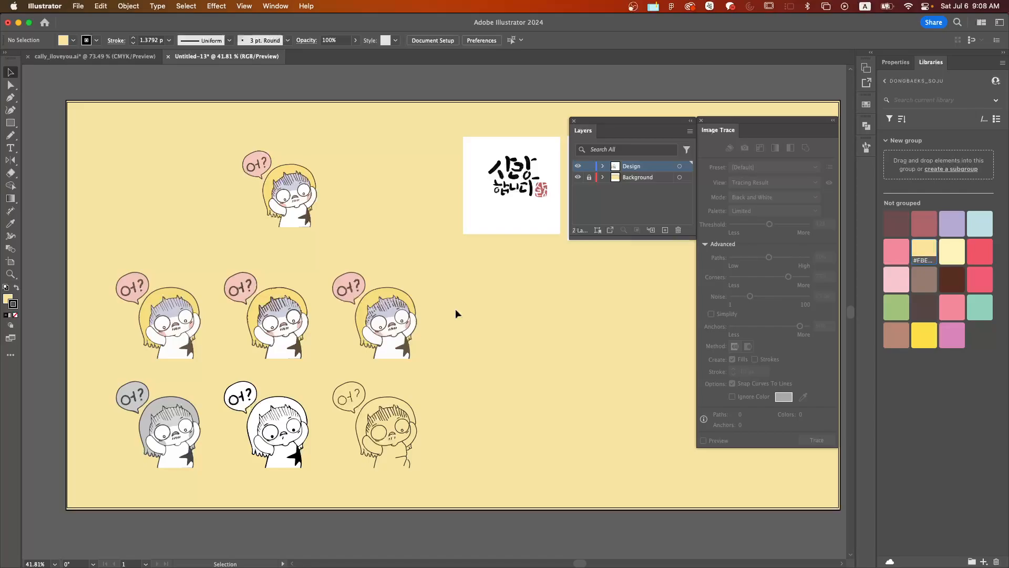
Compare the red-stamp and black-stamp calligraphy images by selecting each in turn.
drag(628, 298, 457, 266)
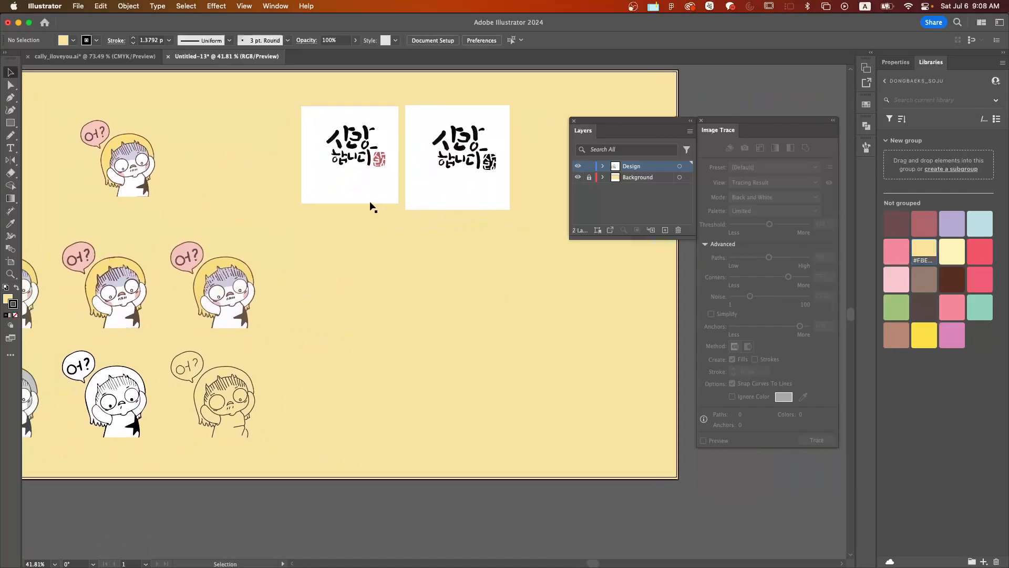
click(365, 169)
click(412, 228)
double_click(374, 168)
double_click(378, 267)
click(478, 176)
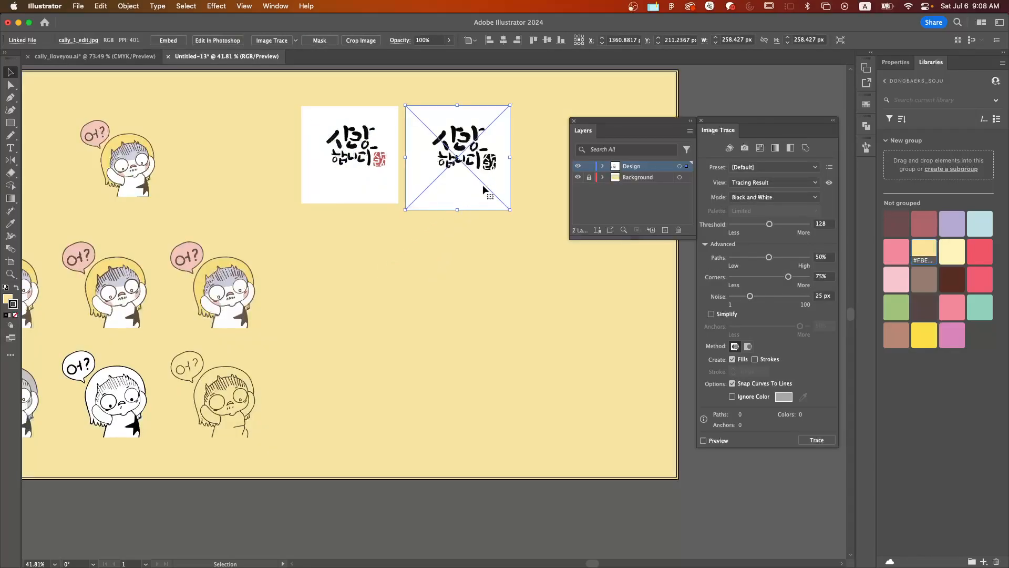
click(426, 226)
Duplicate the red-stamp calligraphy image below the original and place the Image Trace panel beside the copy.
drag(371, 145, 369, 275)
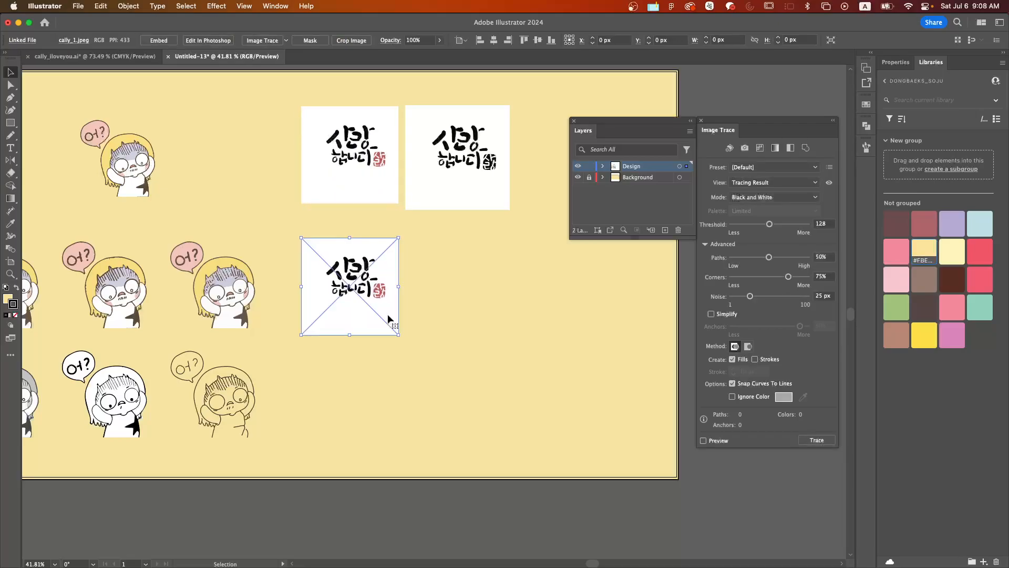
drag(753, 121, 522, 183)
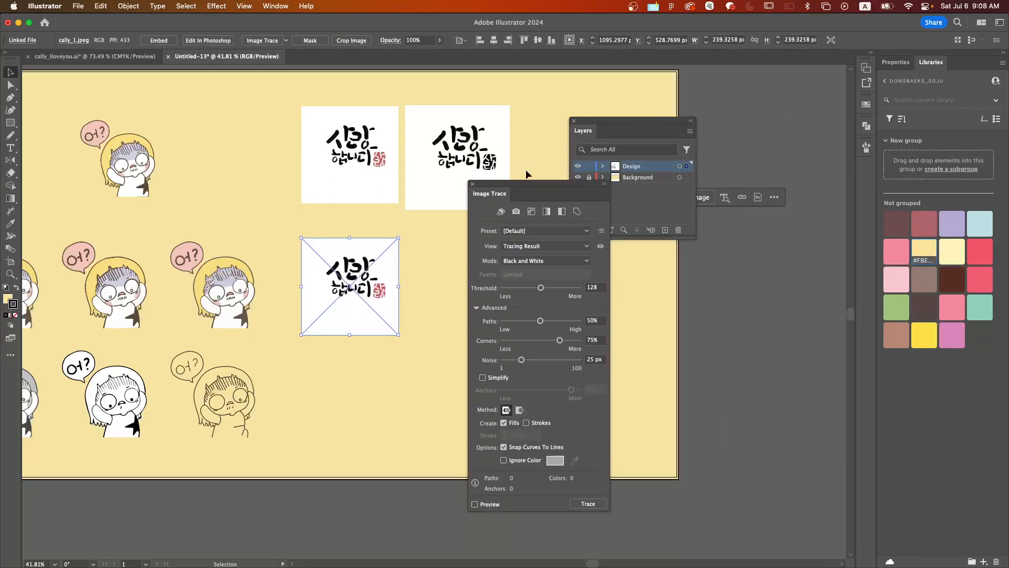
scroll(364, 300, up, 5)
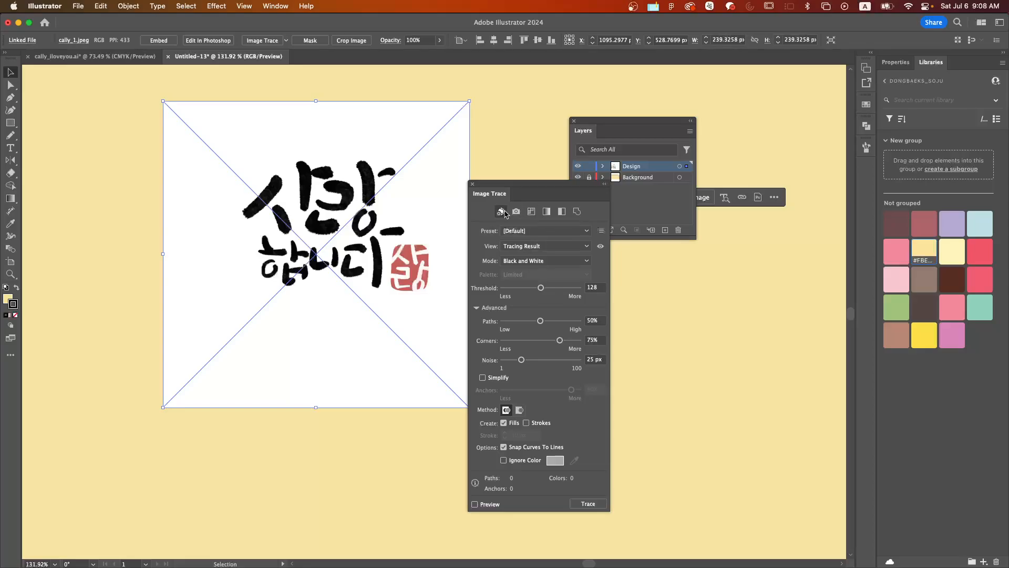
click(357, 439)
drag(360, 276, 350, 329)
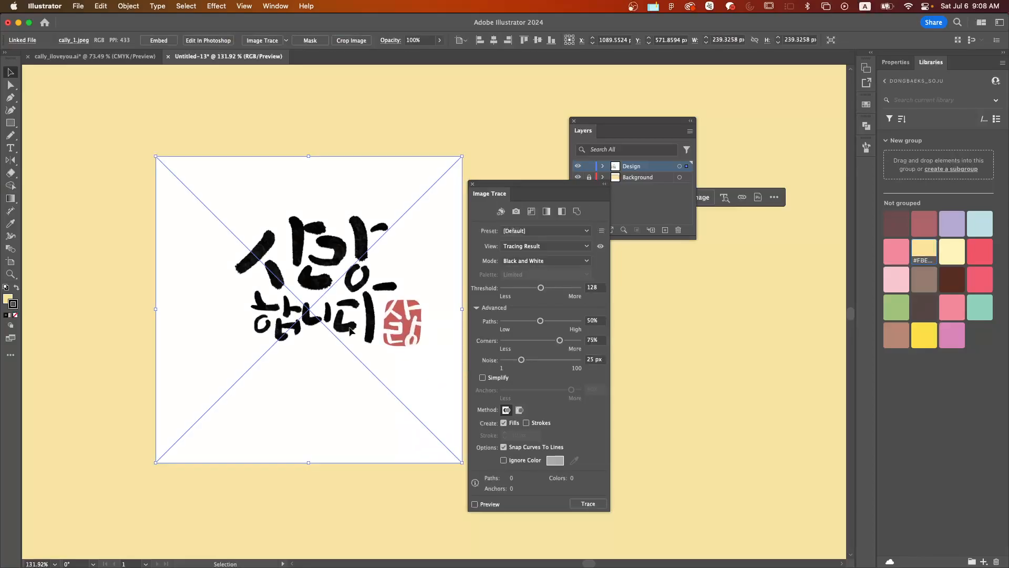
Examine the brush texture and rough stroke edges of the copied calligraphy up close.
scroll(350, 329, up, 3)
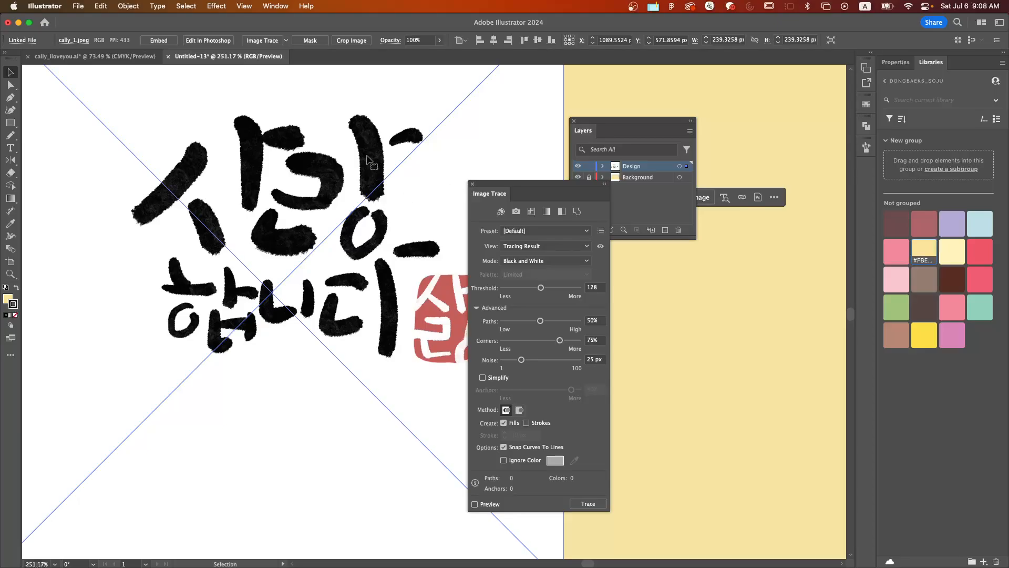
scroll(370, 162, up, 1)
scroll(357, 173, up, 4)
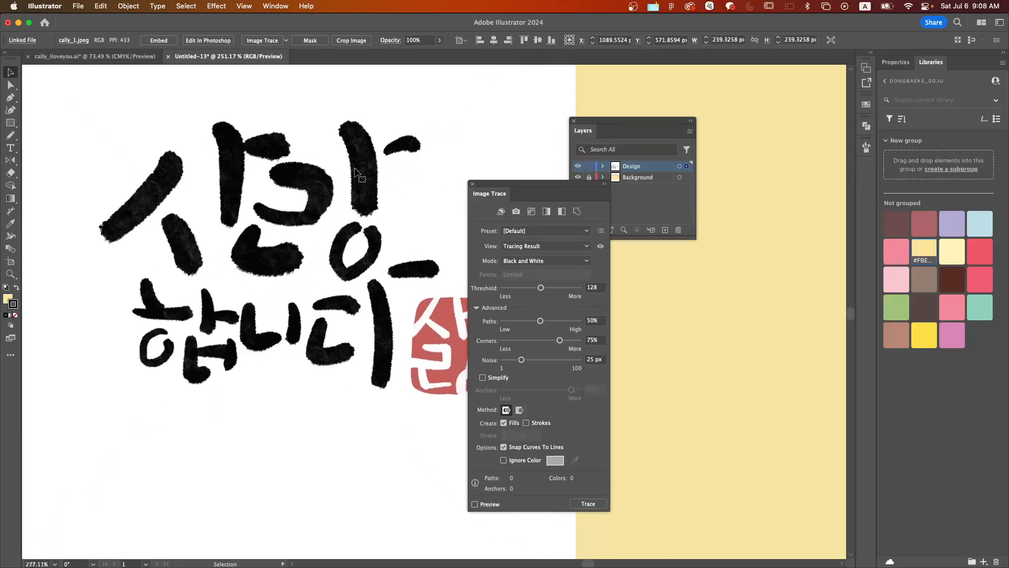
scroll(355, 174, up, 1)
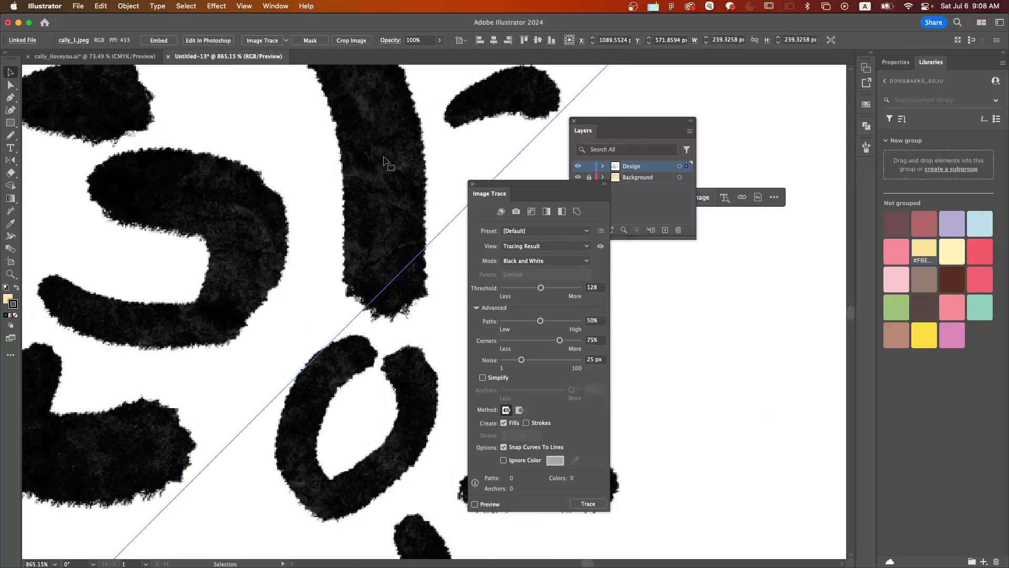
scroll(382, 192, down, 5)
scroll(380, 187, down, 1)
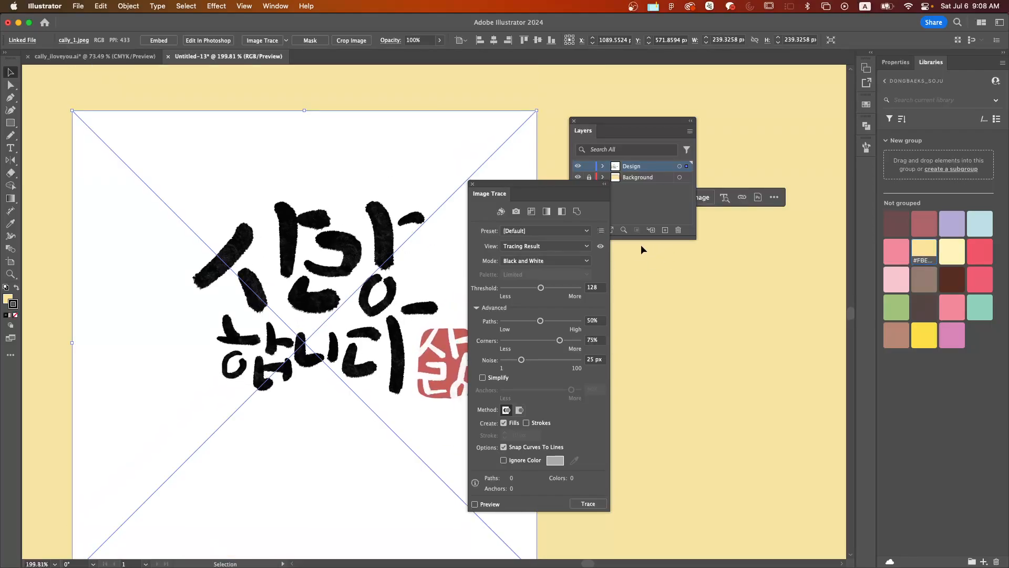
Trace the copied calligraphy with the 6 Colors preset and inspect the traced strokes.
click(549, 233)
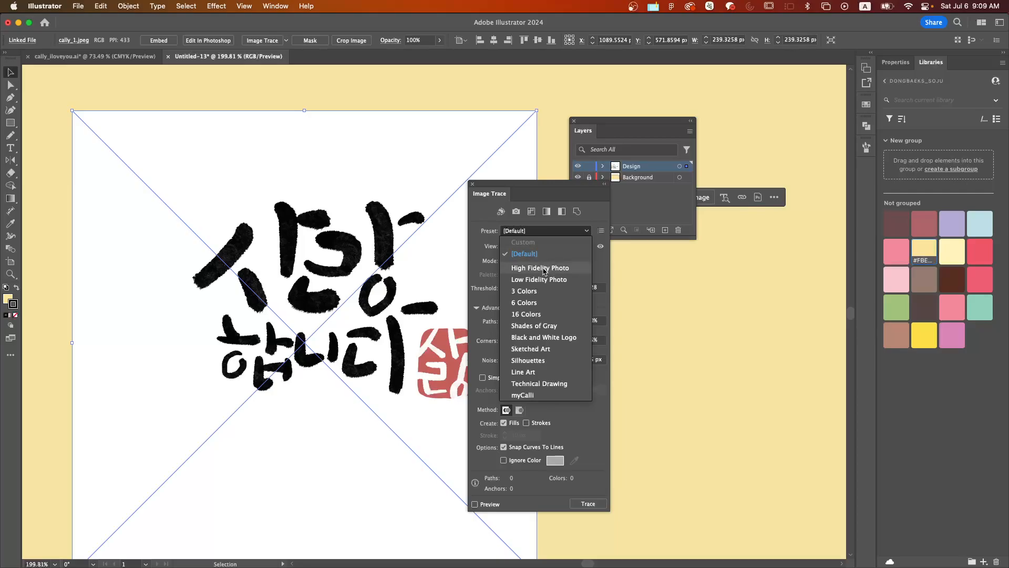
click(526, 302)
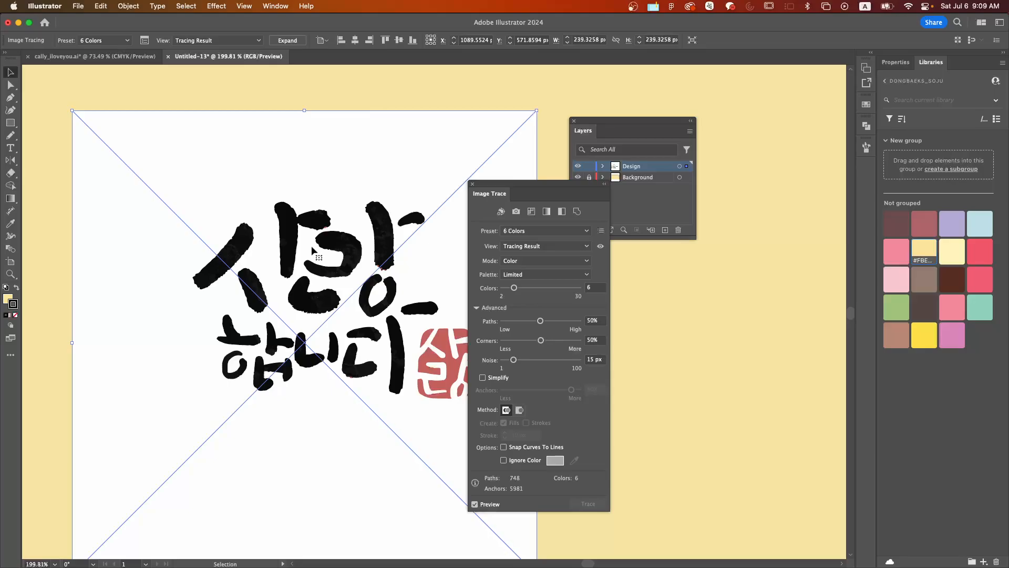
scroll(321, 226, up, 10)
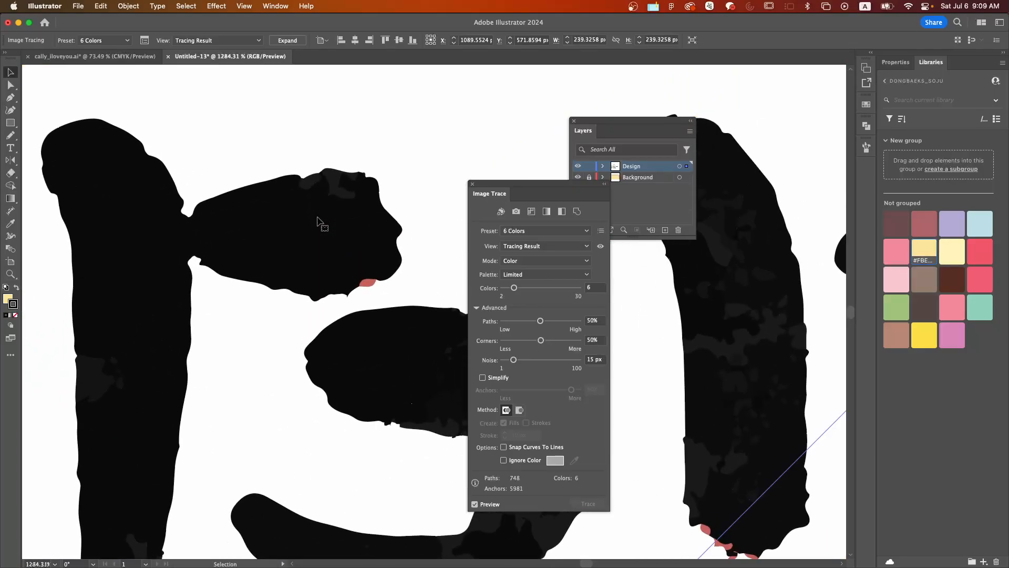
scroll(371, 284, down, 10)
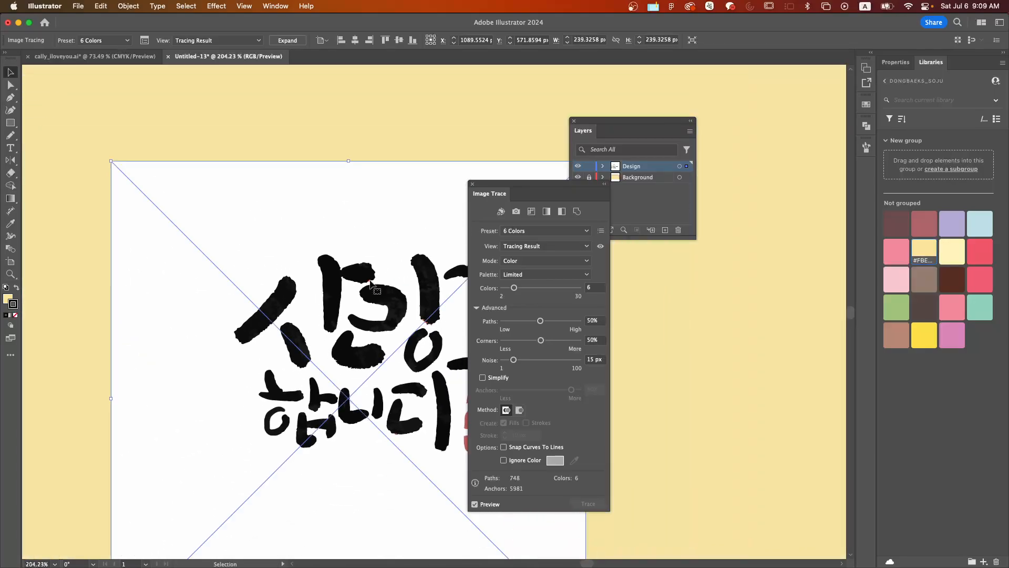
scroll(370, 281, right, 3)
scroll(374, 281, left, 3)
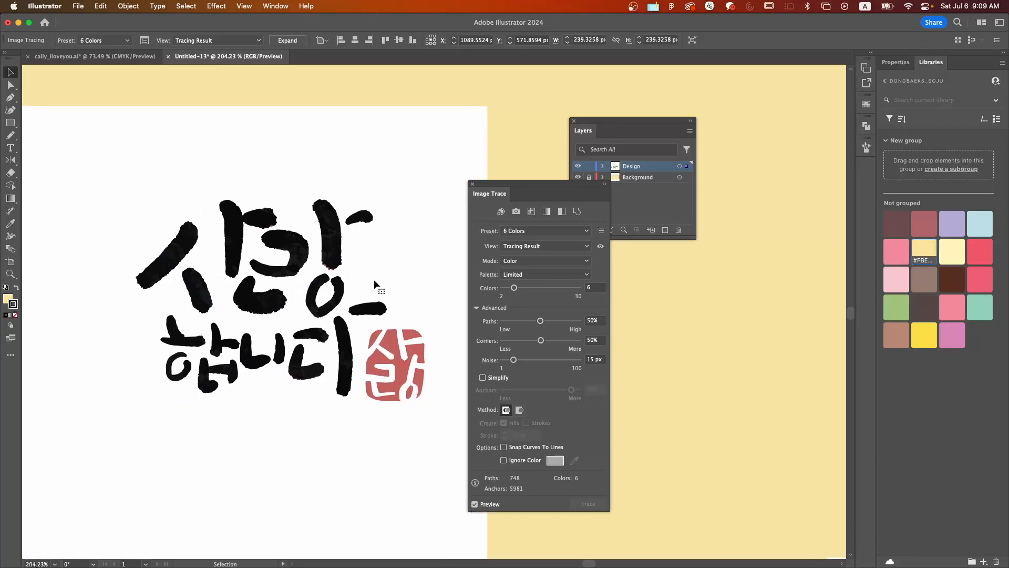
scroll(374, 281, up, 3)
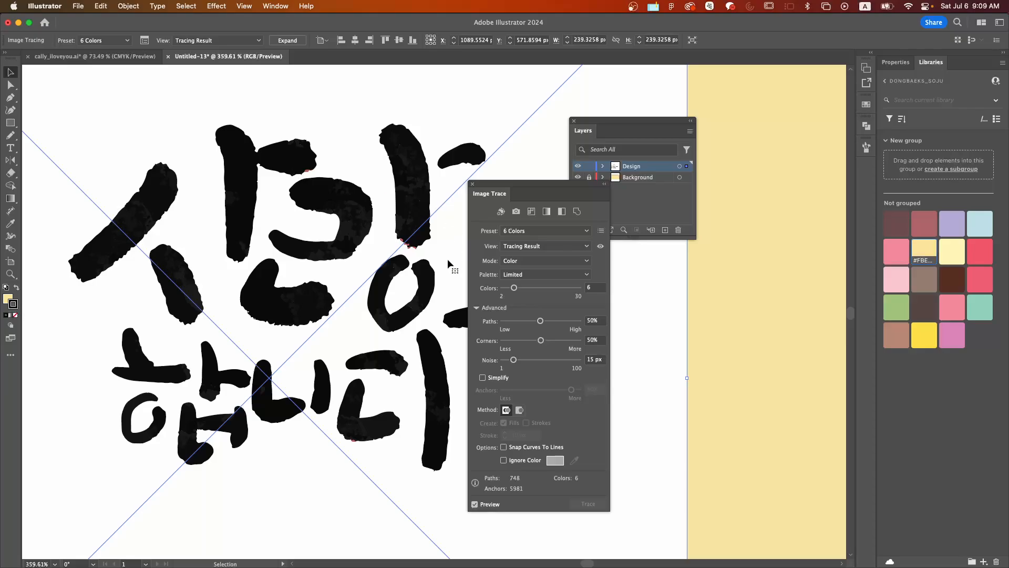
Switch the calligraphy tracing to the High Fidelity Photo preset and inspect its strokes and red stamp.
click(541, 232)
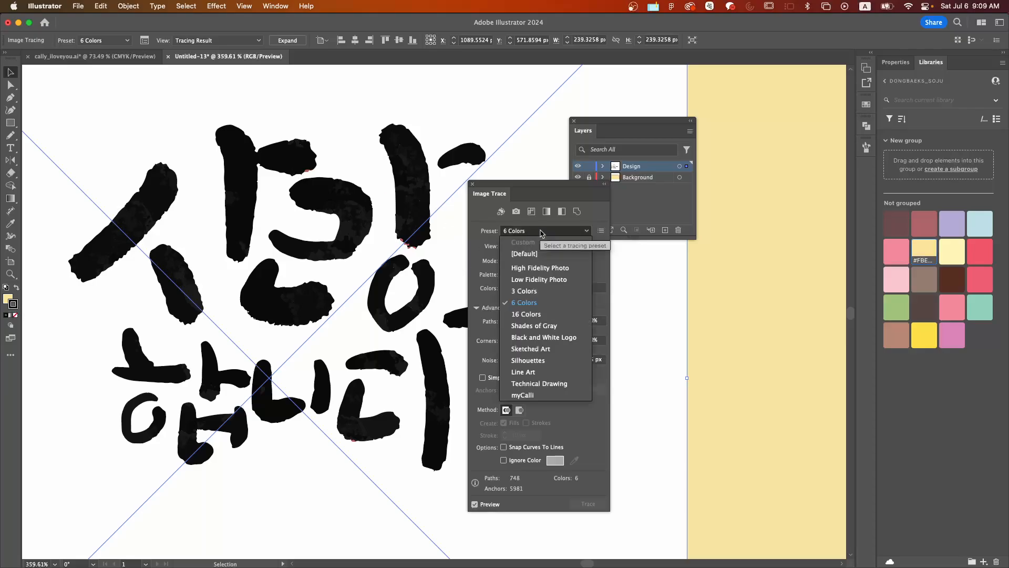
click(549, 269)
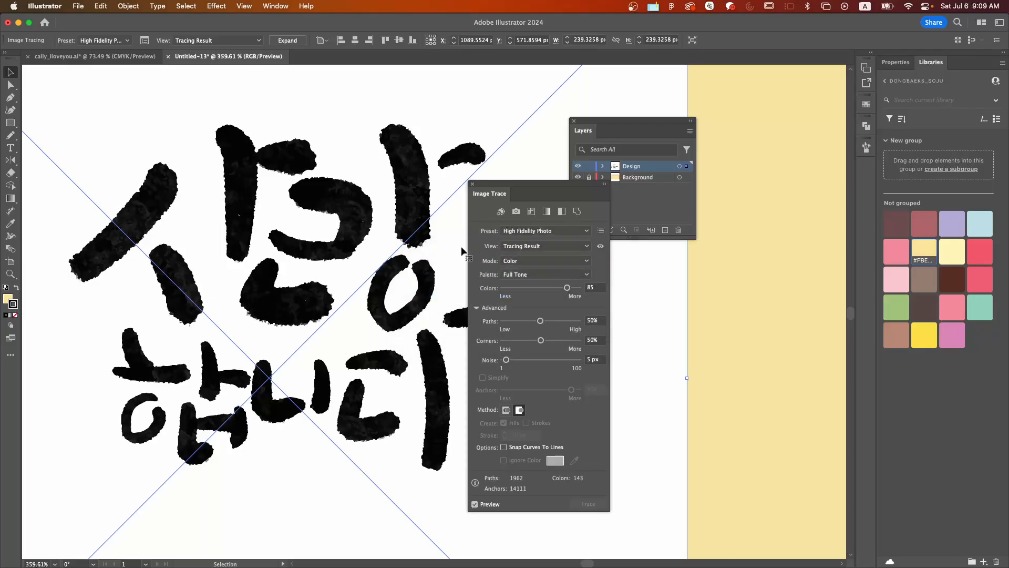
scroll(420, 241, up, 3)
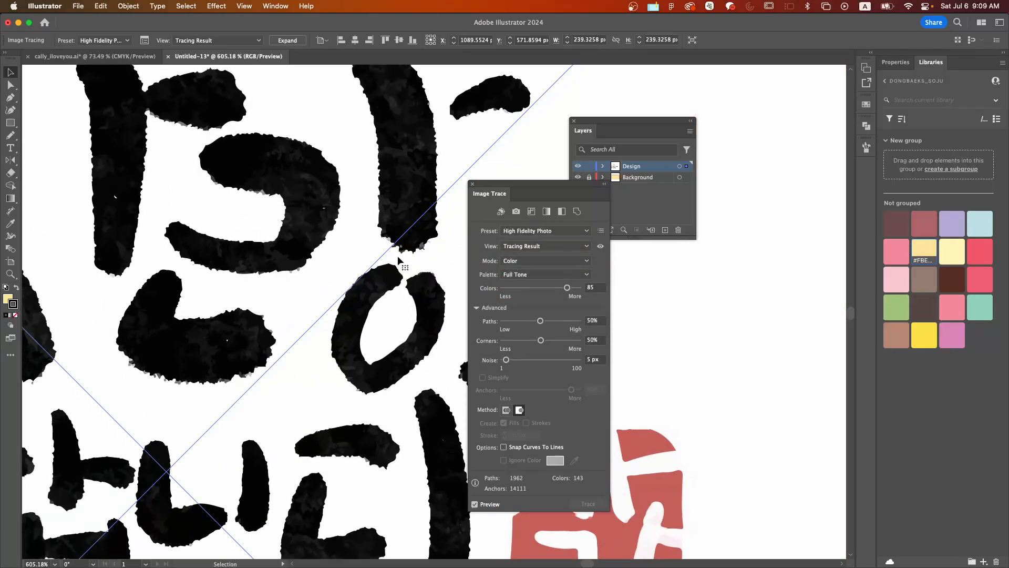
scroll(398, 255, down, 5)
scroll(401, 309, up, 8)
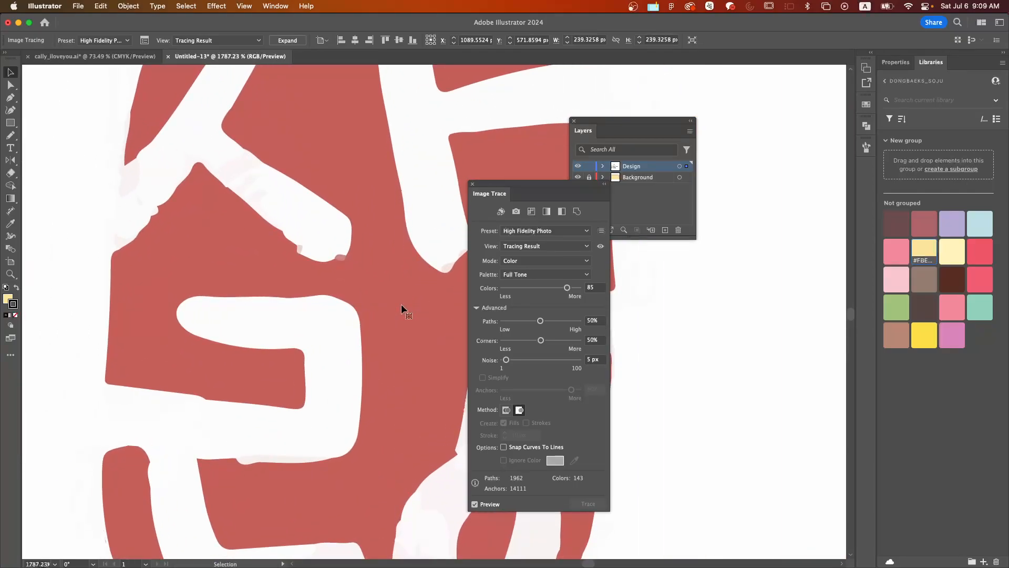
Raise the calligraphy tracing's color accuracy to 88 and inspect the resulting brush strokes.
scroll(402, 309, up, 2)
scroll(402, 308, up, 2)
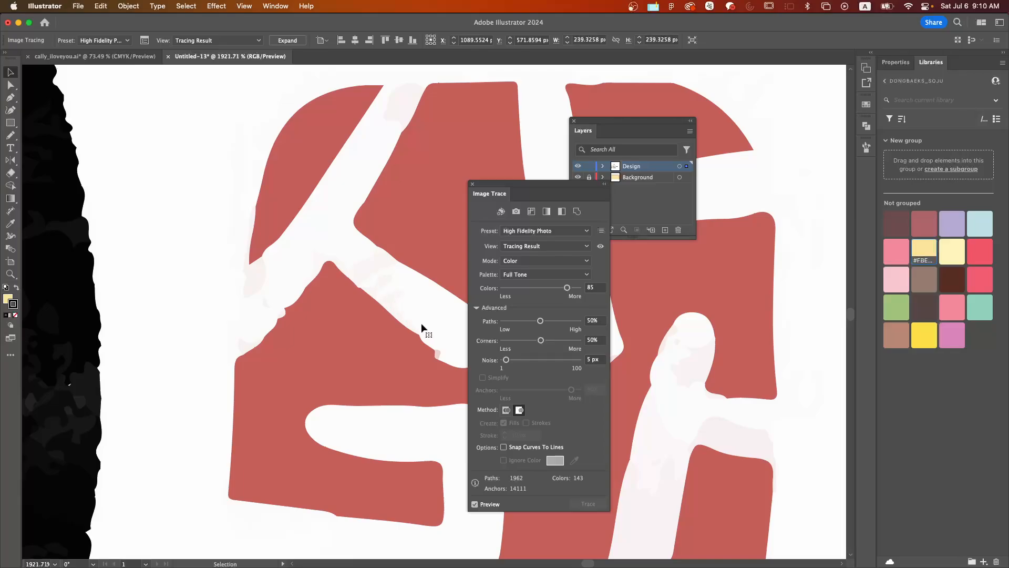
scroll(360, 274, down, 10)
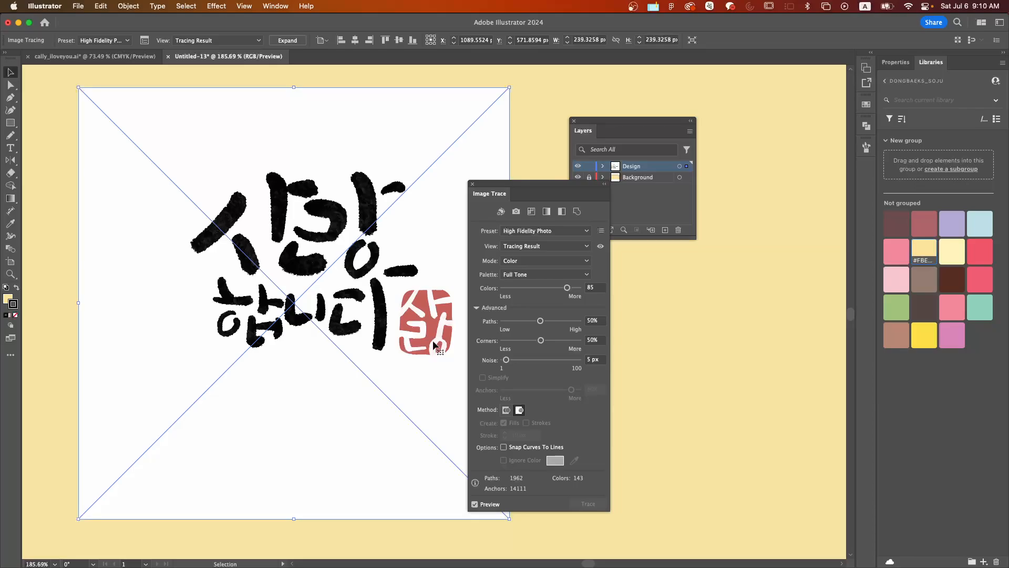
scroll(433, 341, right, 2)
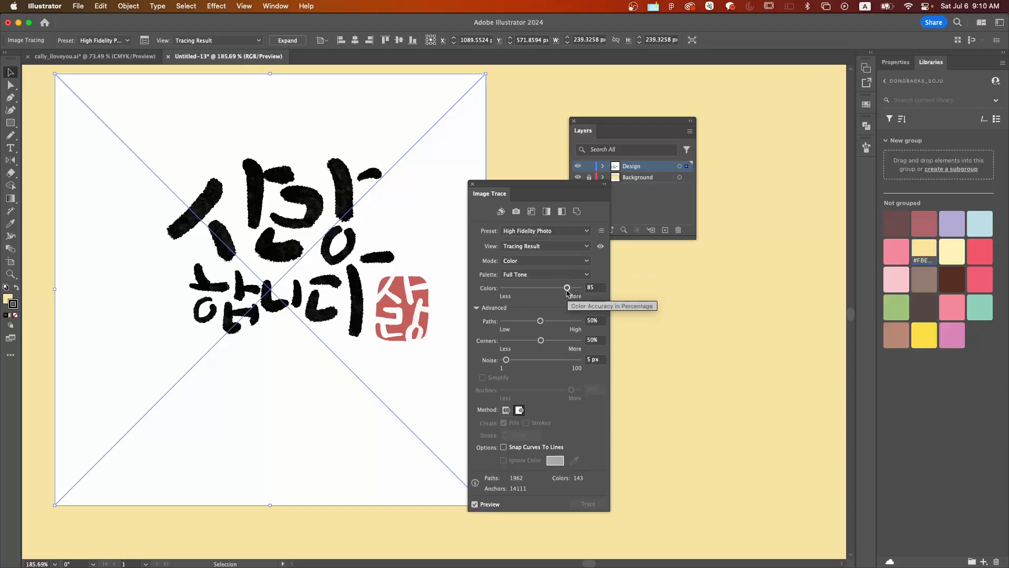
drag(566, 288, 572, 288)
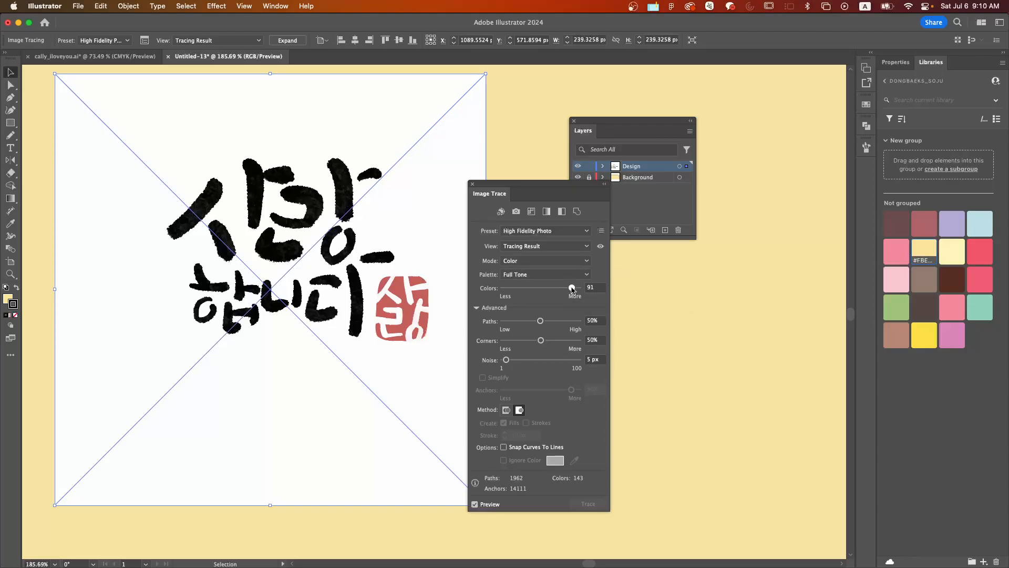
drag(571, 290, 570, 272)
scroll(342, 215, up, 10)
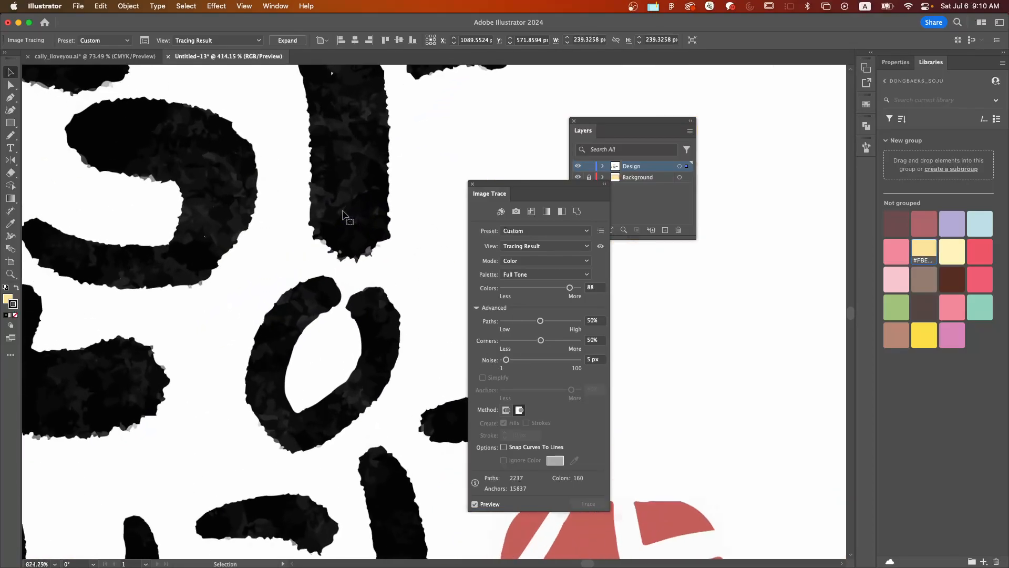
scroll(342, 216, left, 2)
scroll(342, 216, up, 1)
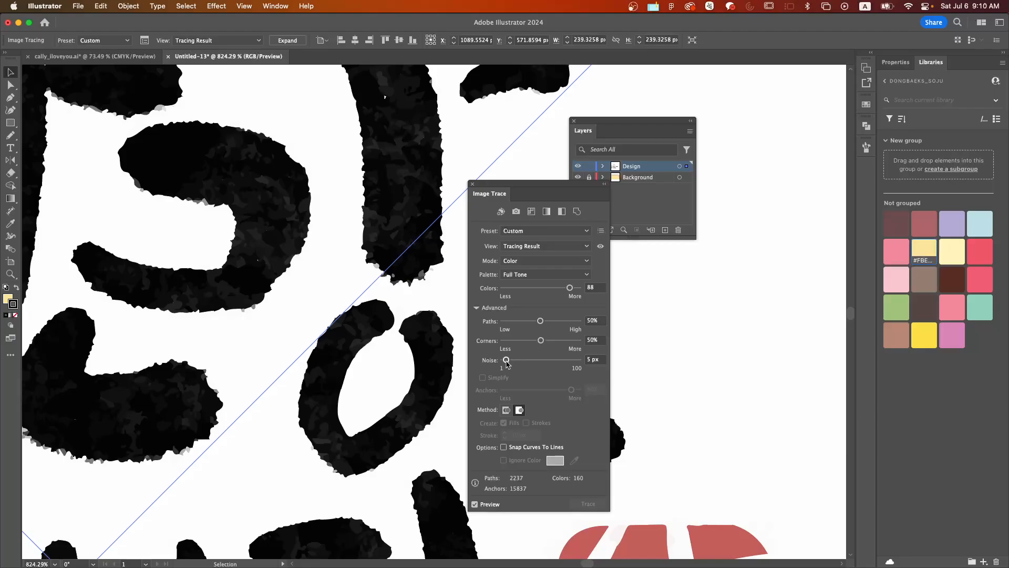
Try a noise value of 59 px on the calligraphy tracing and examine the stroke edges and texture.
drag(507, 360, 546, 365)
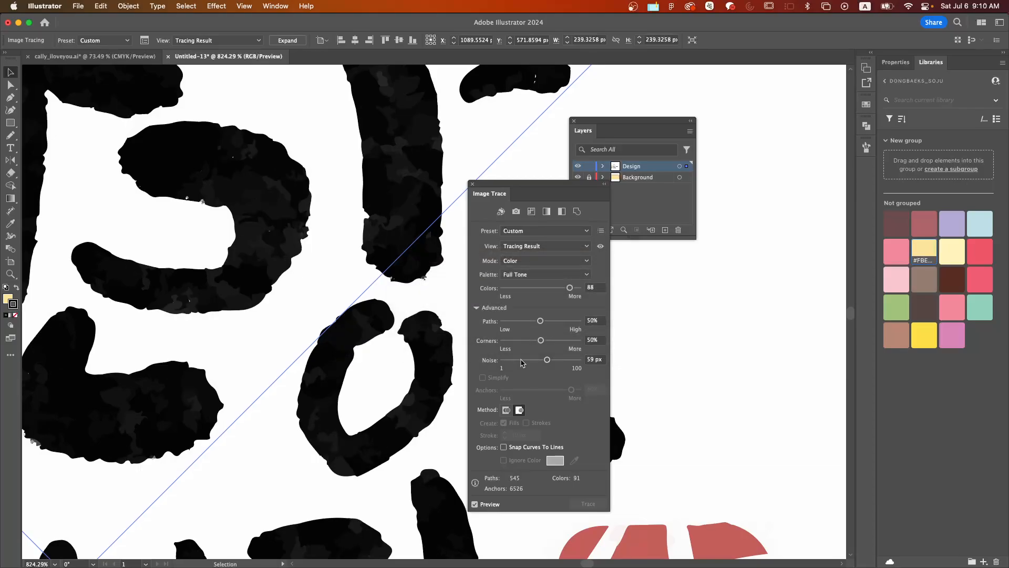
scroll(334, 356, down, 5)
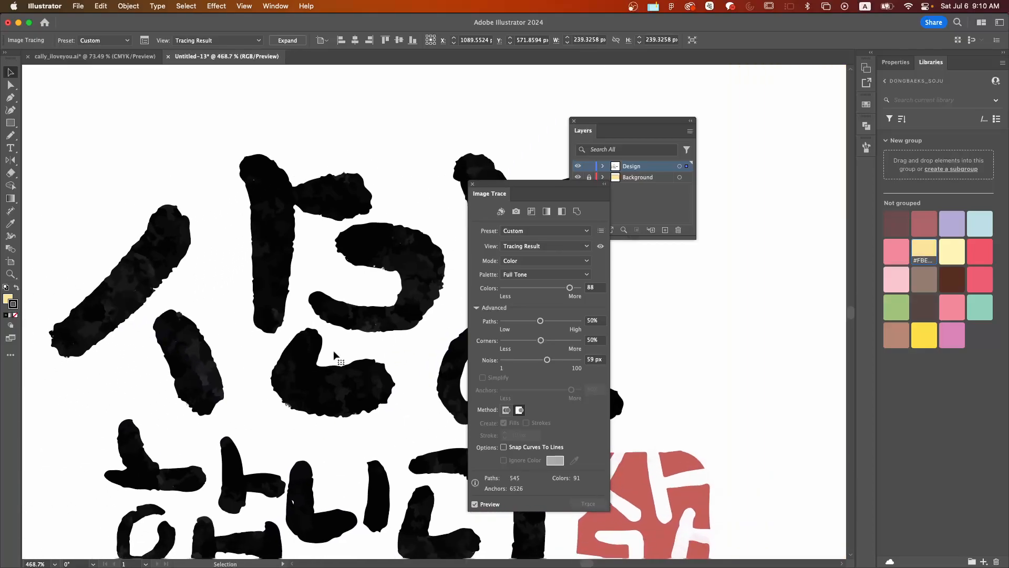
scroll(310, 297, up, 6)
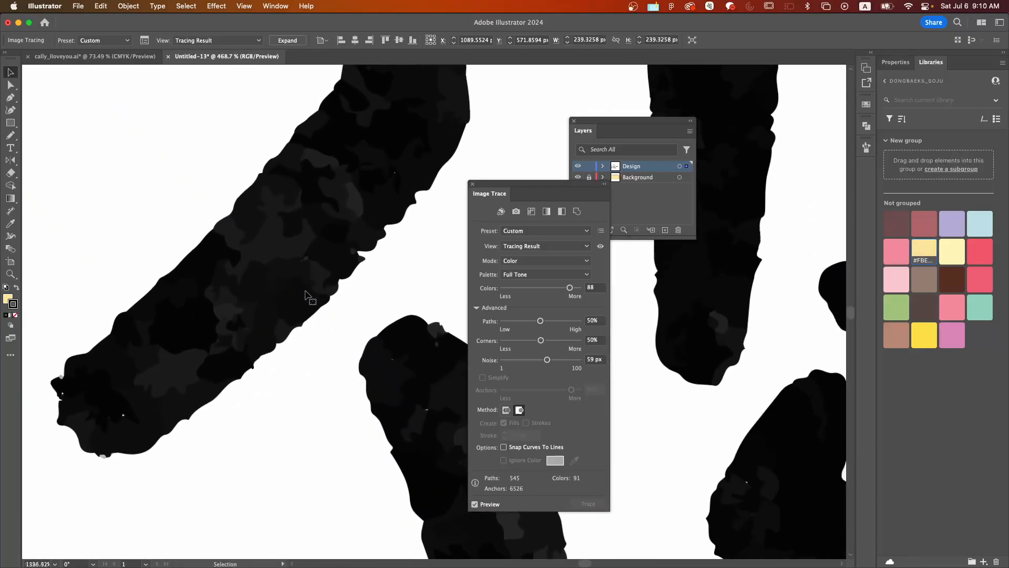
scroll(307, 294, down, 8)
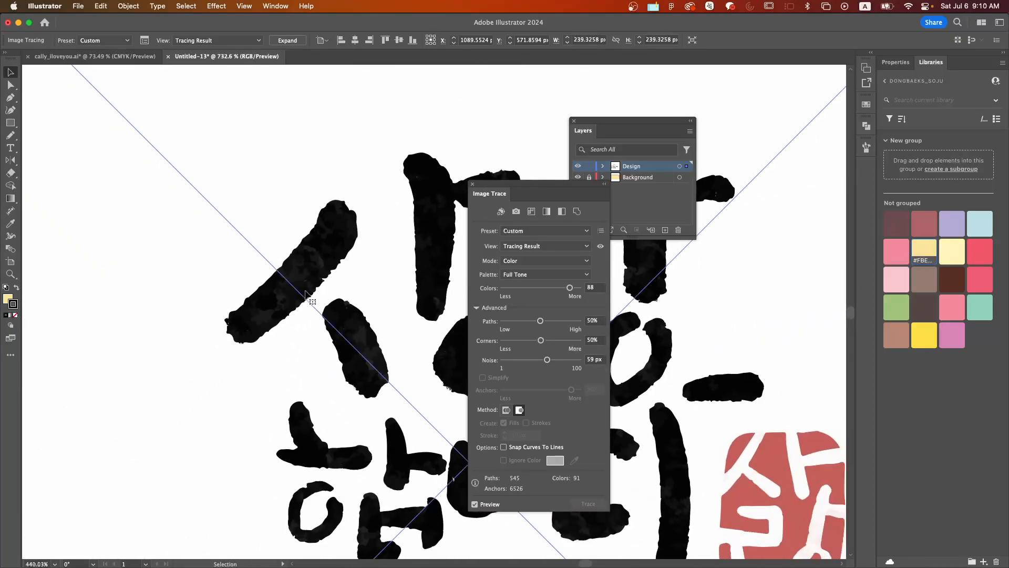
scroll(306, 294, up, 2)
scroll(305, 289, down, 2)
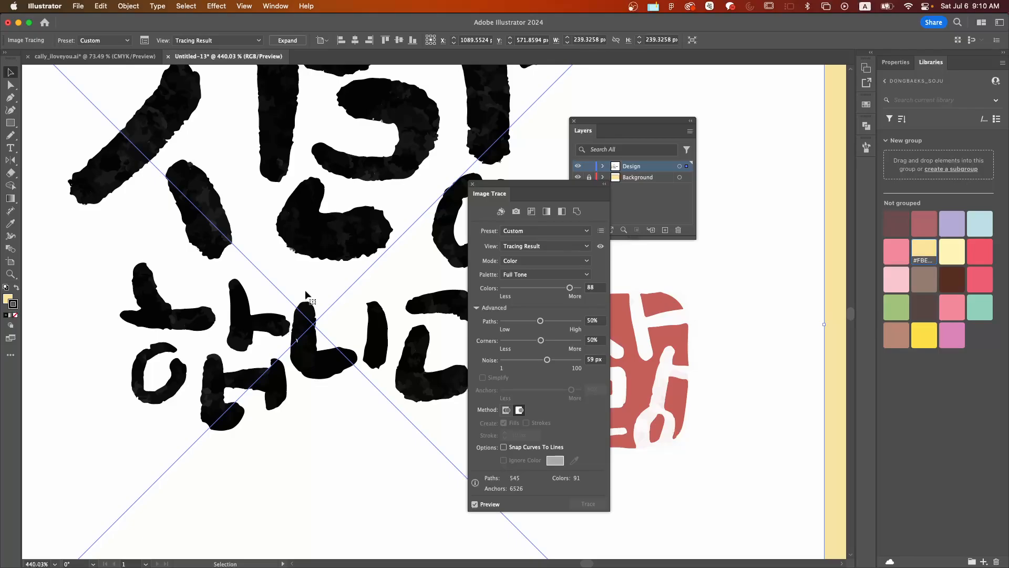
scroll(305, 290, down, 2)
scroll(304, 294, down, 2)
scroll(305, 295, up, 1)
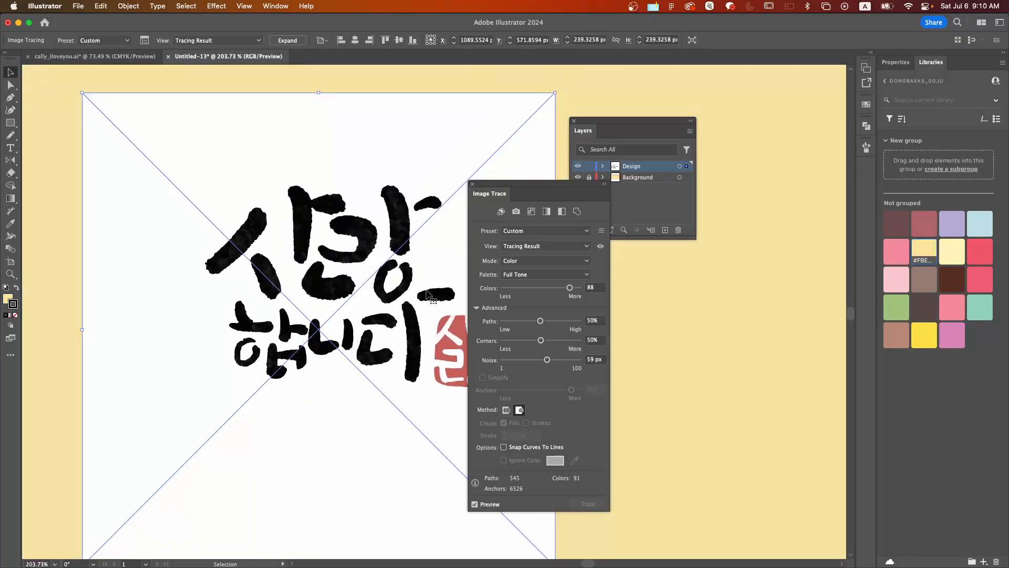
Compare the tracing at noise values of 1 px and 100 px.
scroll(402, 269, up, 4)
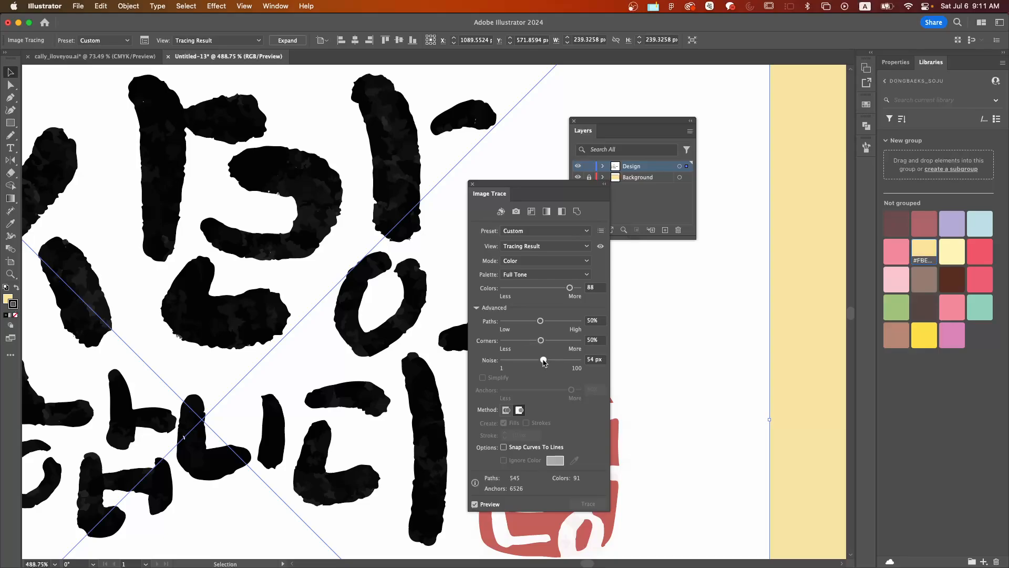
drag(548, 360, 489, 361)
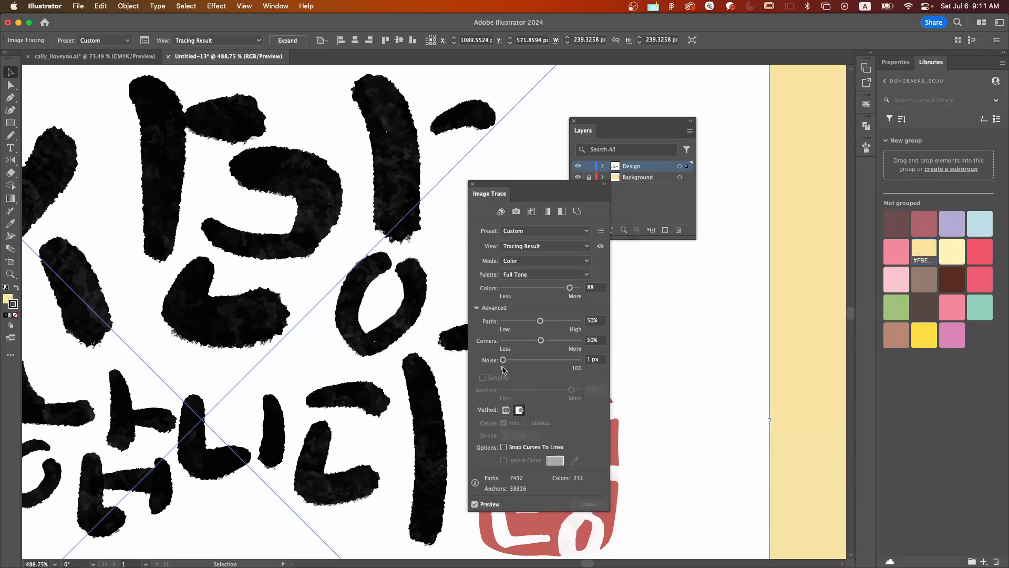
drag(506, 360, 602, 361)
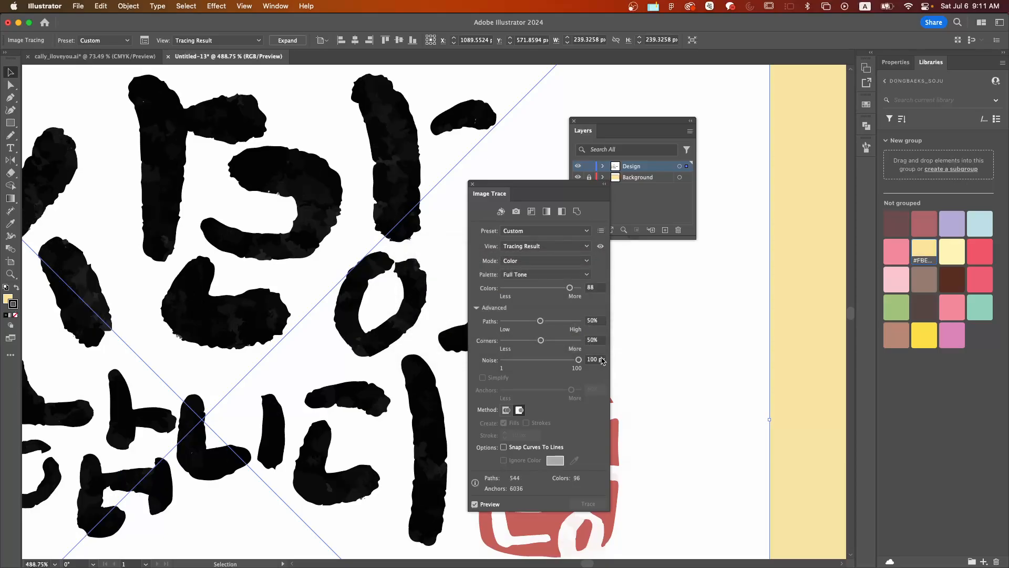
scroll(347, 294, down, 5)
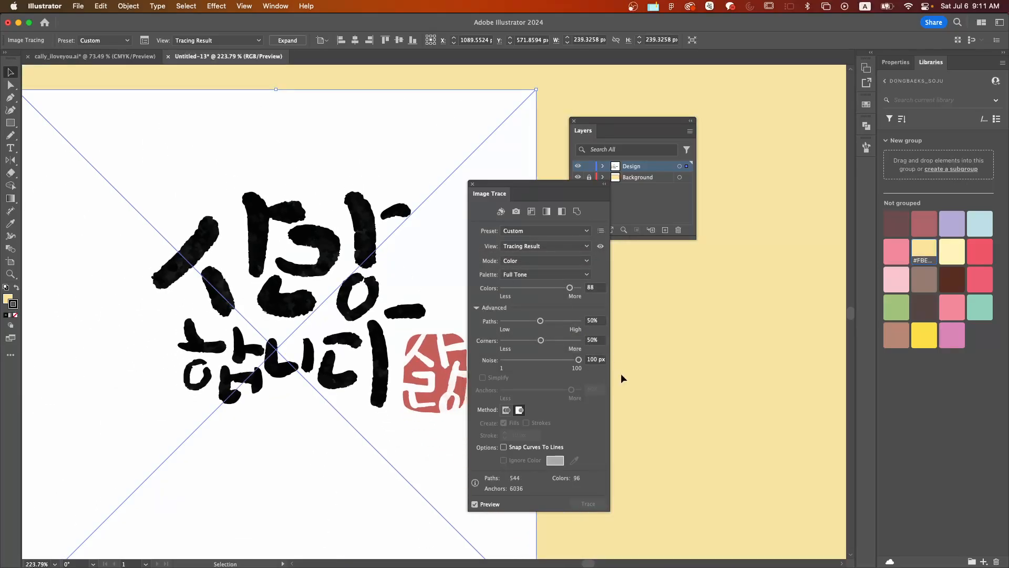
Set the tracing's noise to 1 px and inspect the calligraphy strokes and red stamp.
drag(520, 358, 344, 382)
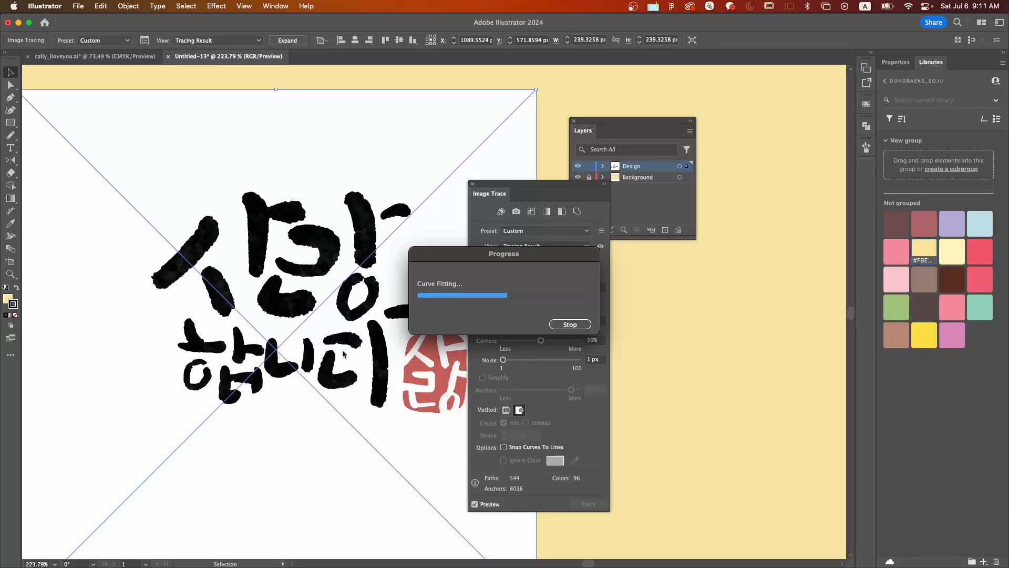
scroll(363, 283, up, 5)
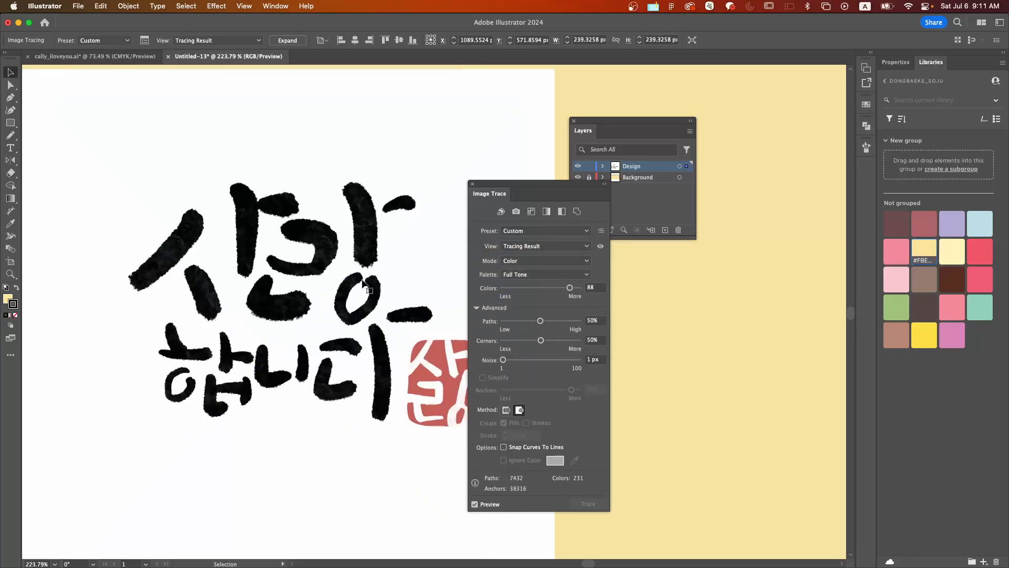
scroll(363, 284, down, 4)
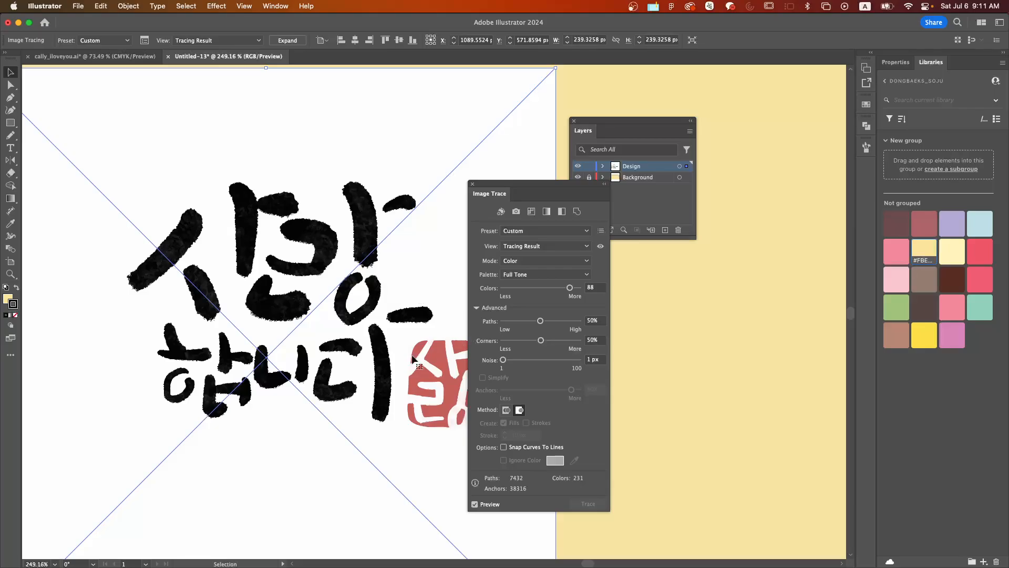
scroll(412, 356, down, 2)
scroll(412, 355, right, 2)
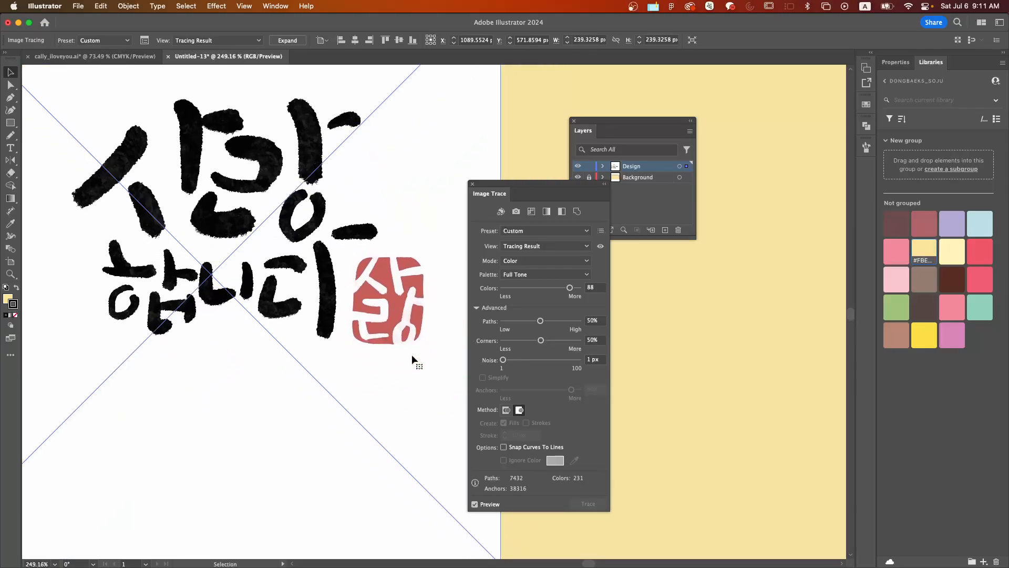
scroll(412, 355, up, 2)
scroll(412, 356, left, 2)
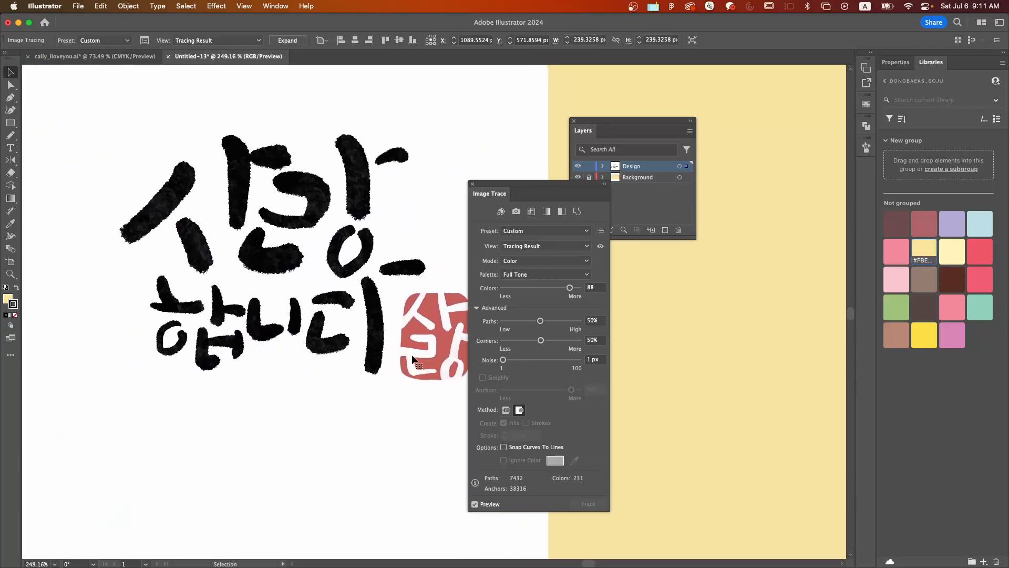
Expand the calligraphy tracing into paths and delete the white background square from its group.
click(287, 40)
scroll(376, 297, down, 5)
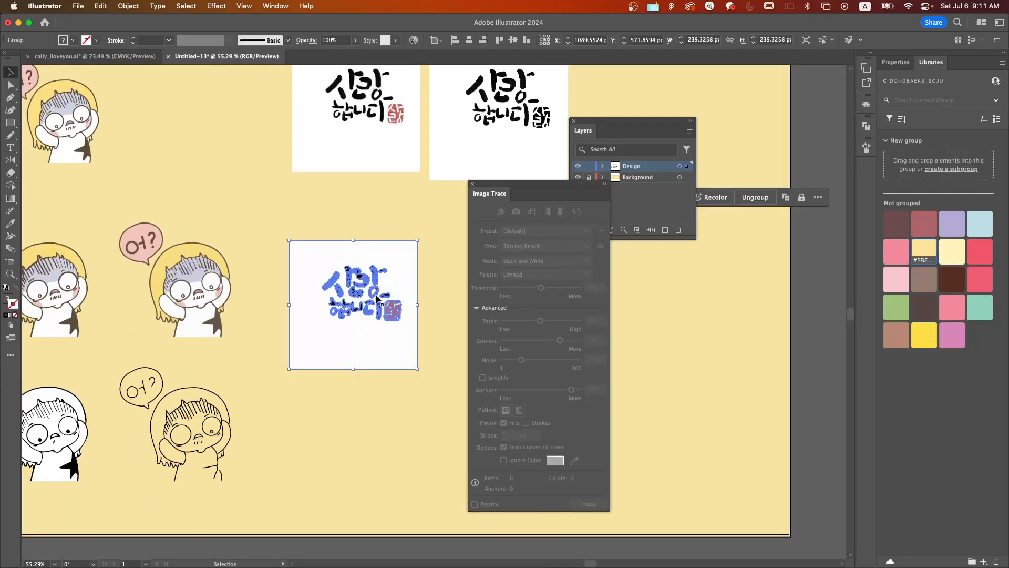
click(443, 297)
double_click(415, 270)
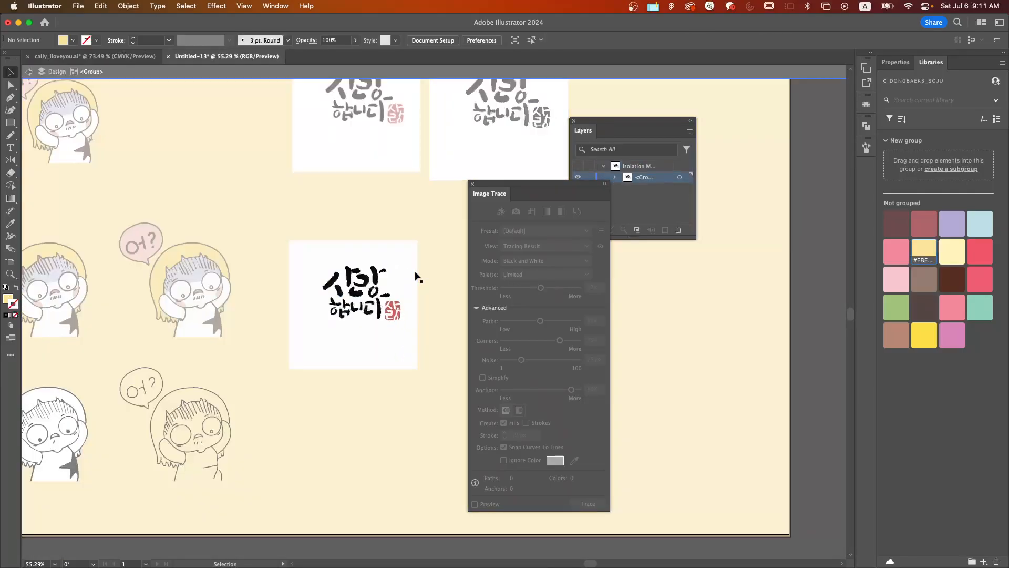
click(415, 270)
key(Delete)
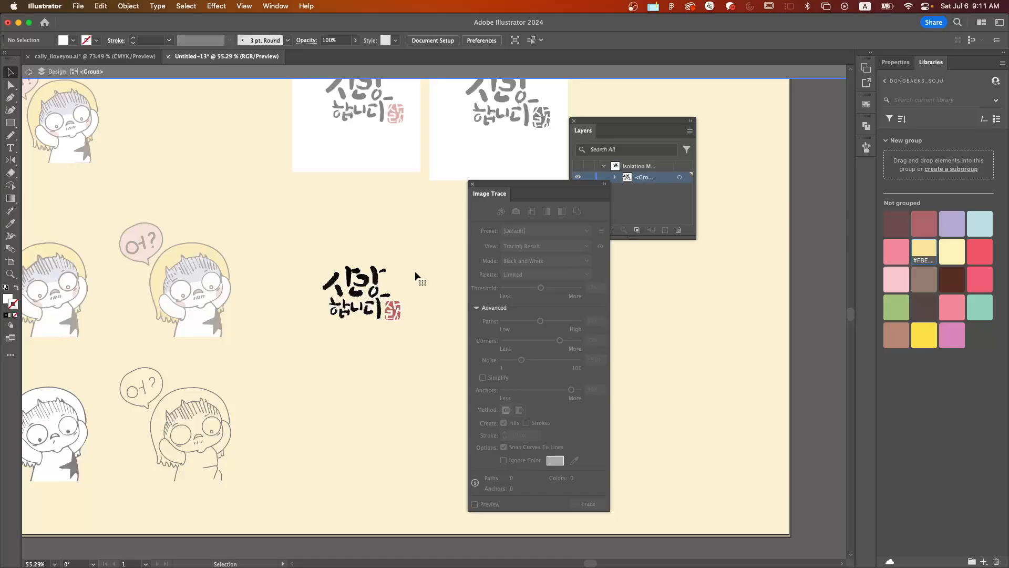
double_click(415, 273)
scroll(365, 294, up, 10)
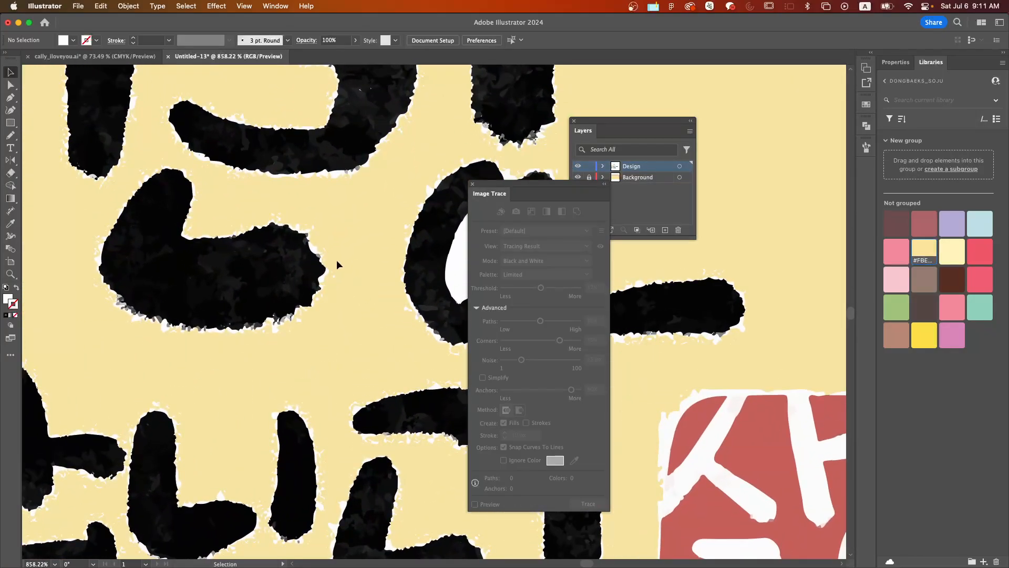
scroll(329, 280, down, 3)
scroll(329, 280, down, 3)
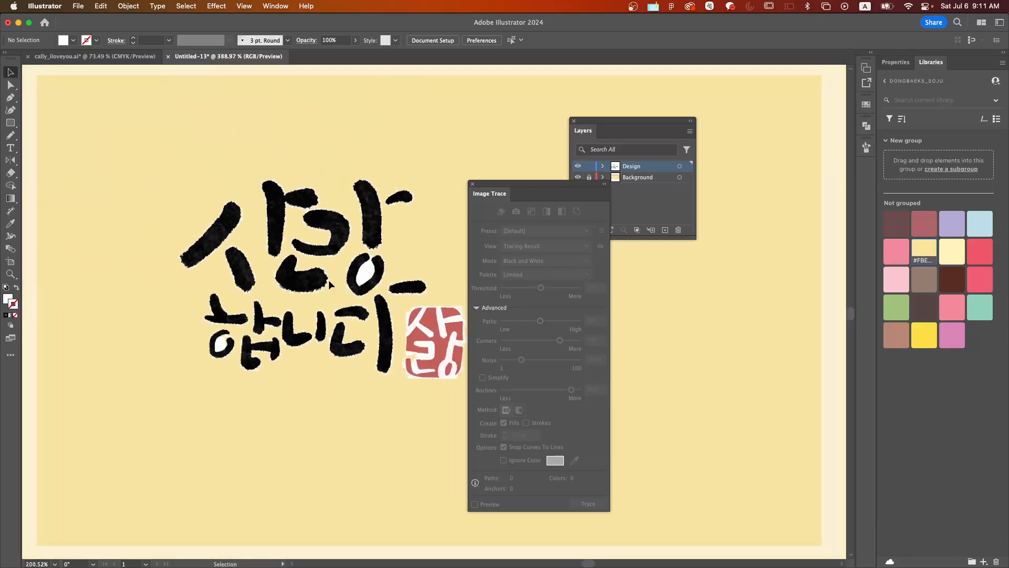
Inside the calligraphy group, select all shapes sharing the fill and stroke of the white area inside the ring-shaped letter and delete them.
click(379, 278)
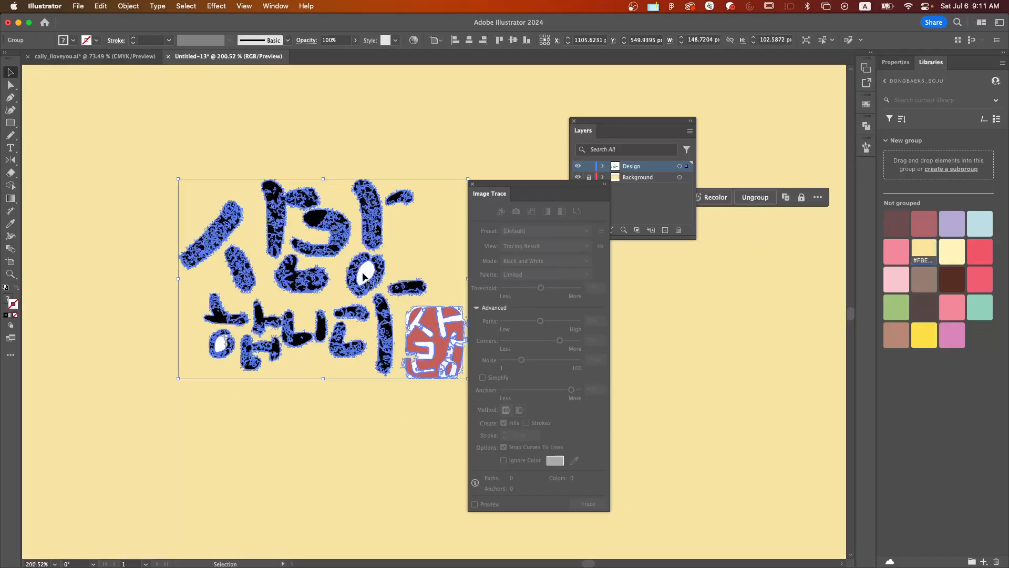
double_click(365, 277)
scroll(365, 277, up, 3)
scroll(365, 277, up, 1)
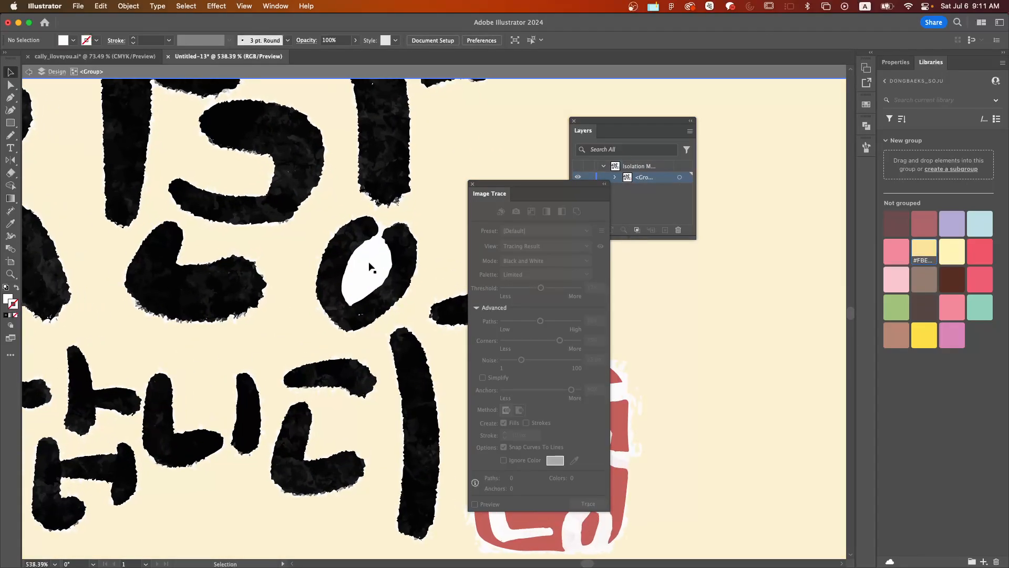
click(367, 261)
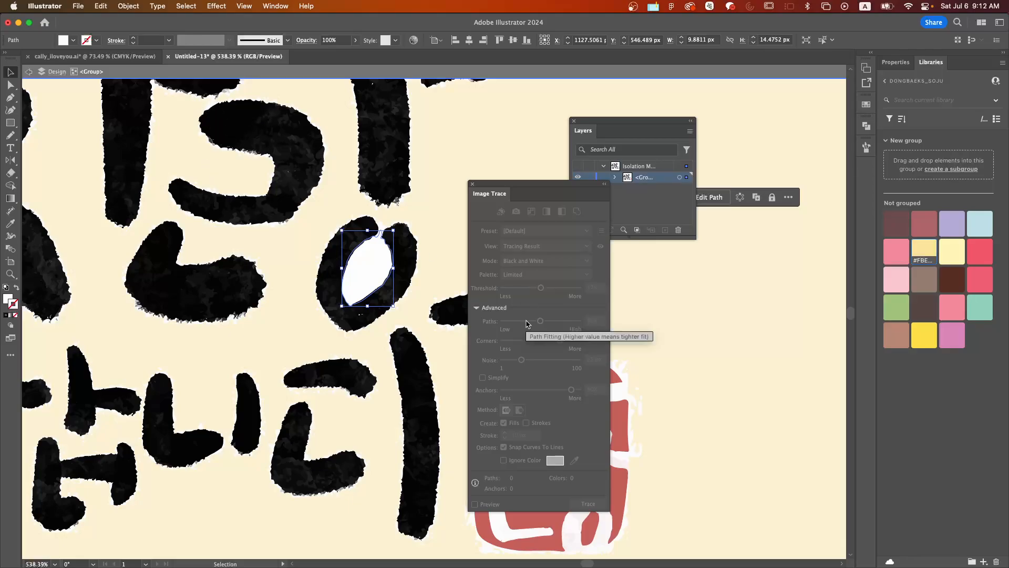
click(438, 261)
click(377, 271)
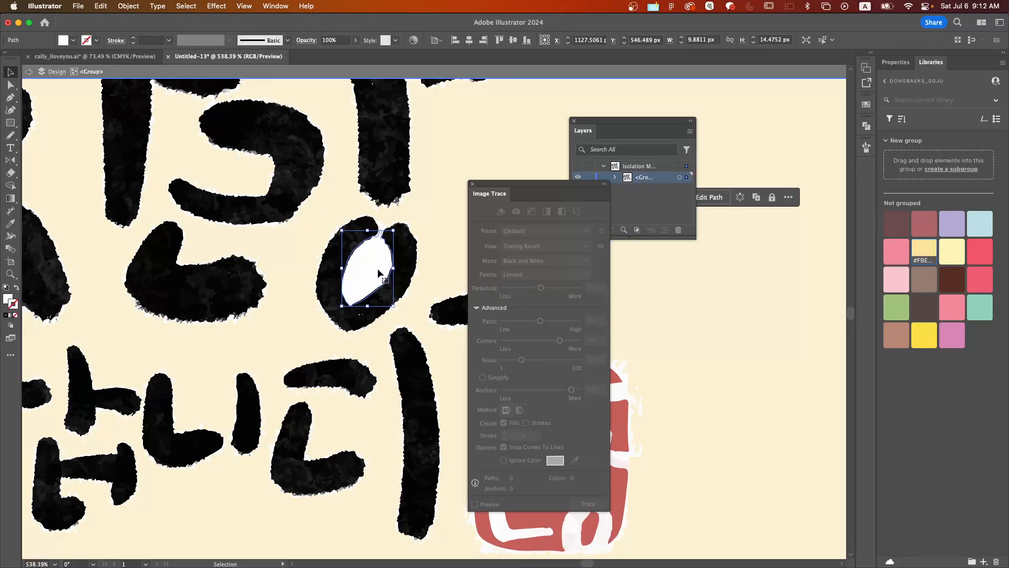
click(183, 6)
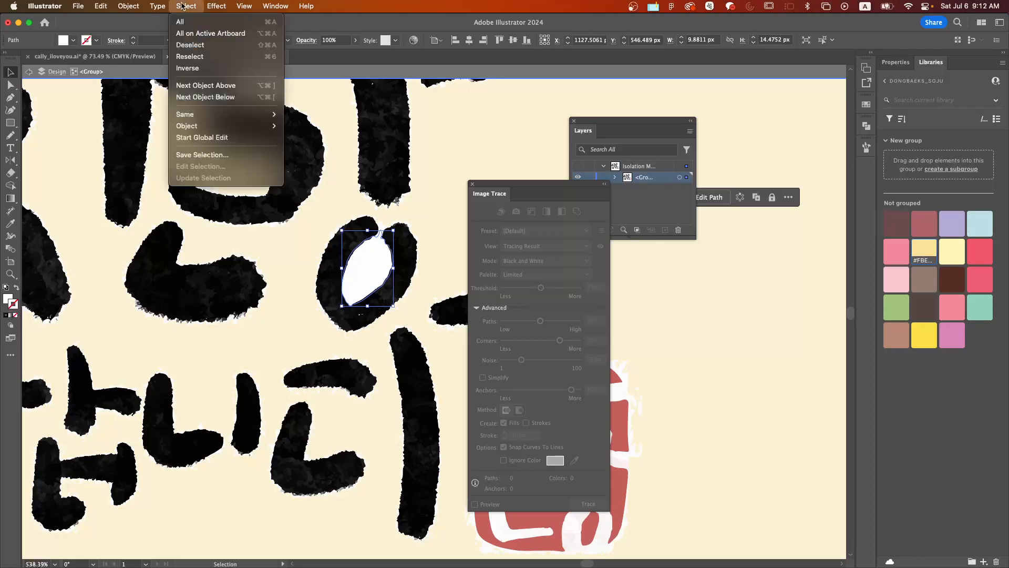
mouse_move(217, 115)
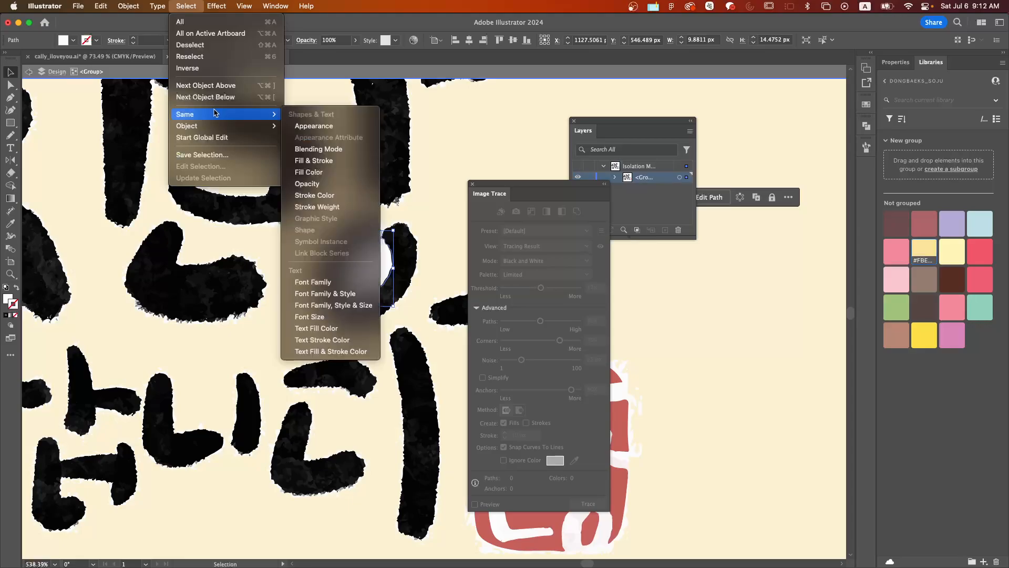
click(328, 160)
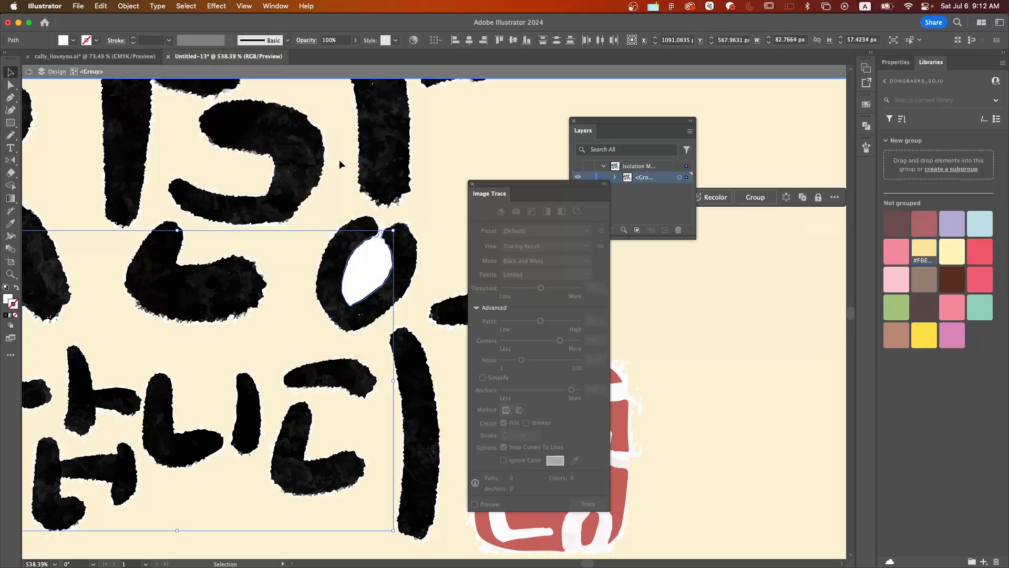
key(Delete)
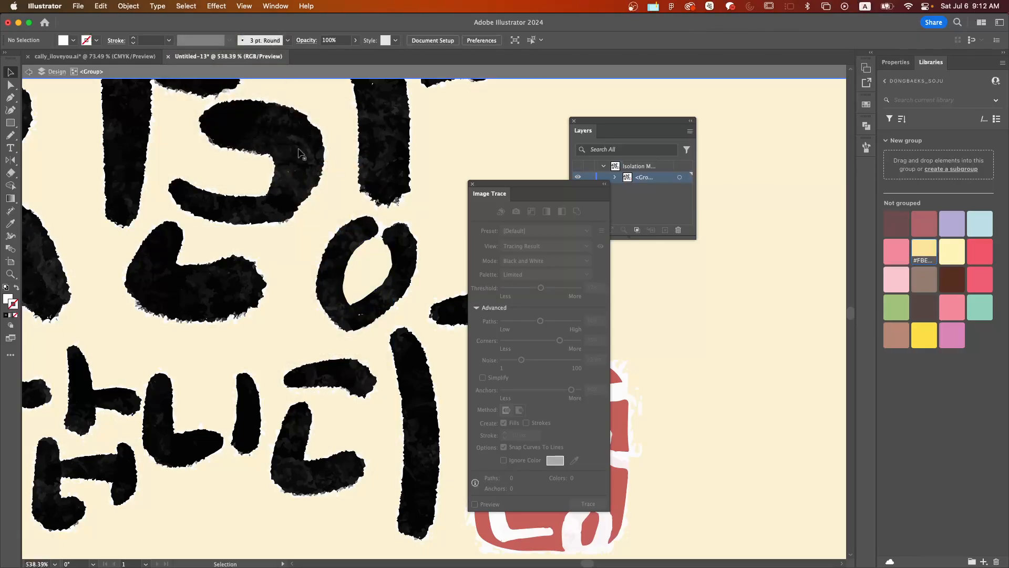
scroll(282, 258, left, 8)
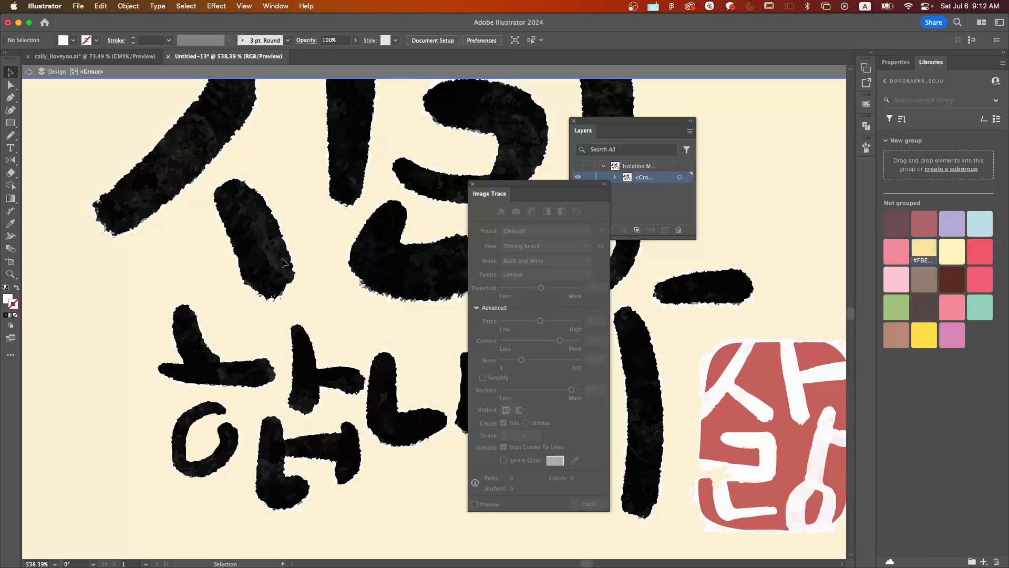
Select every shape sharing the fill and stroke of the white outline around the red stamp and delete them.
scroll(282, 261, up, 6)
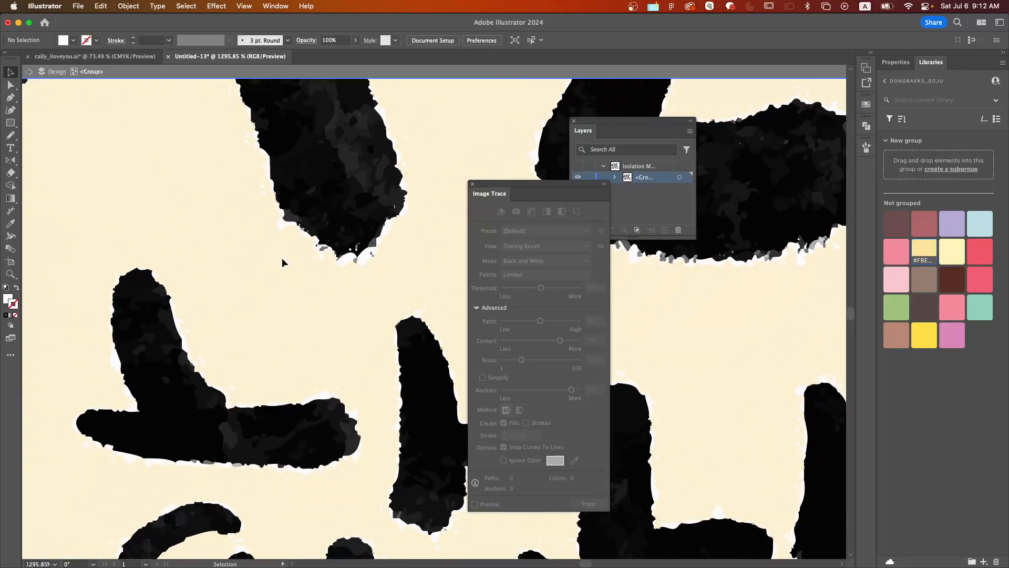
scroll(282, 257, down, 10)
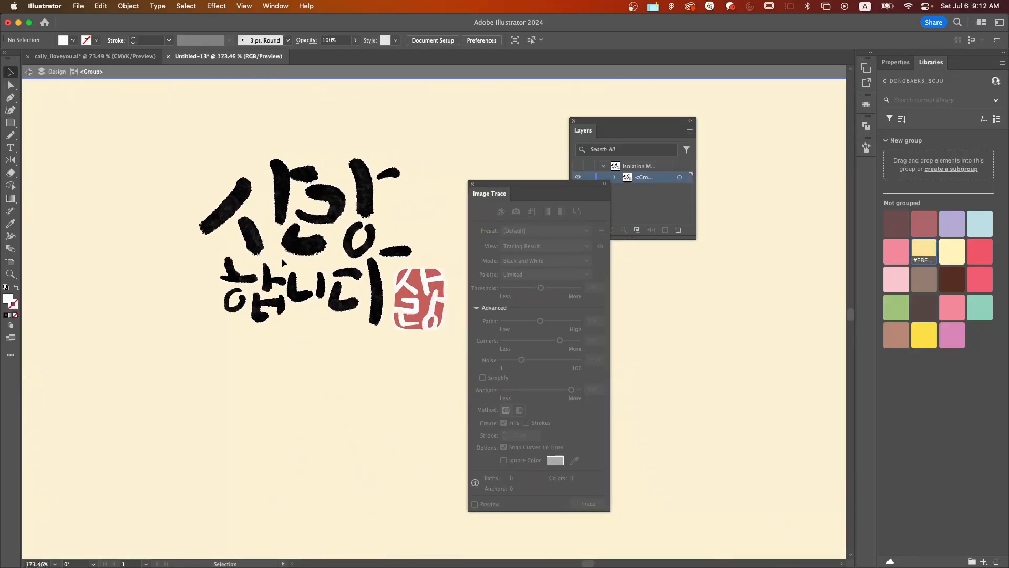
scroll(397, 290, up, 7)
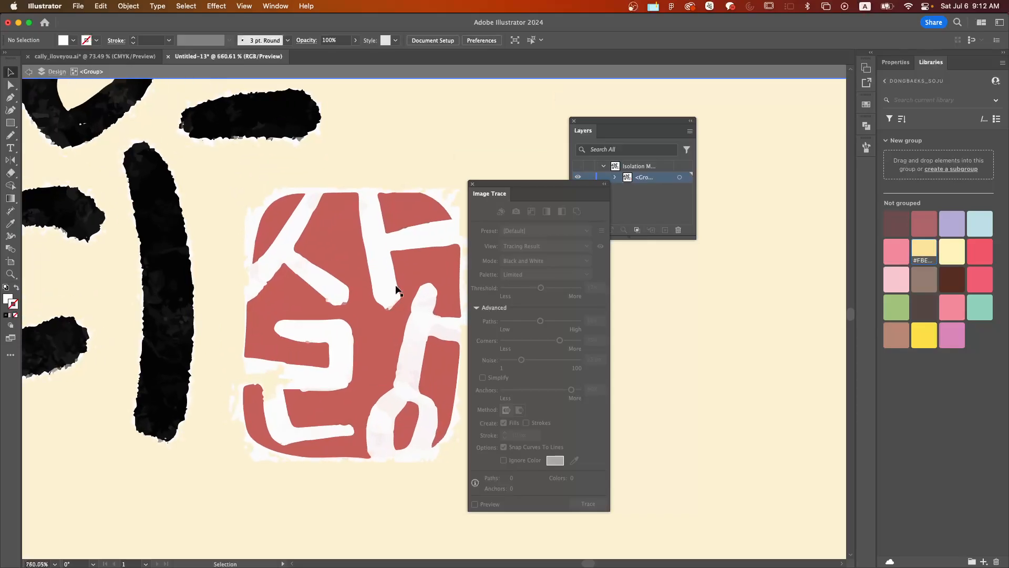
click(254, 232)
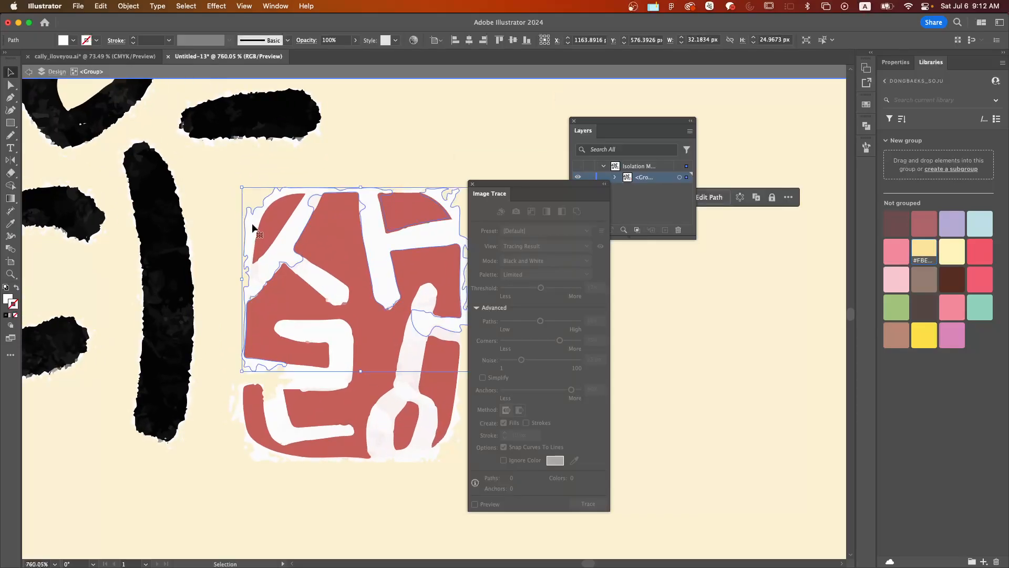
click(187, 6)
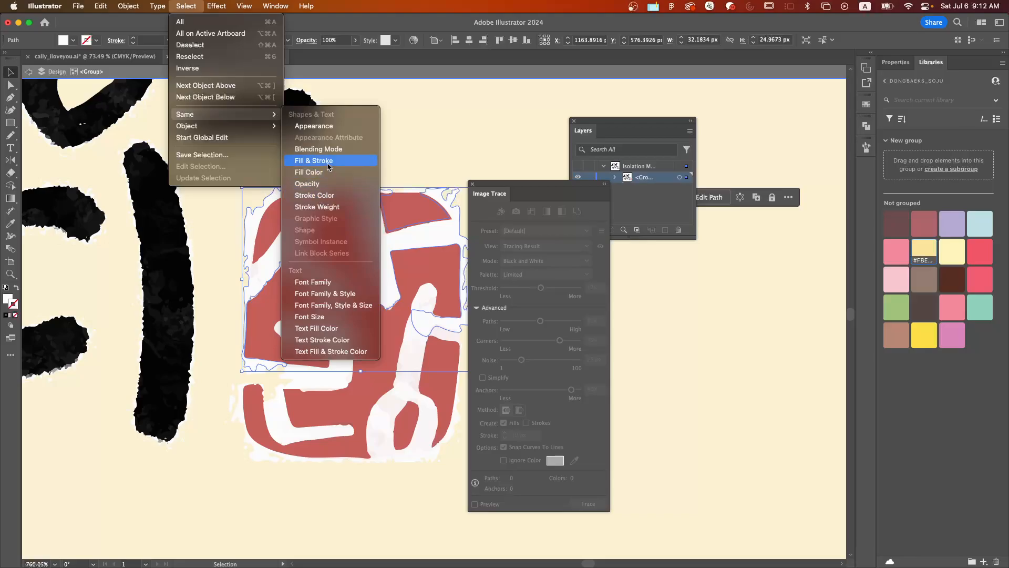
click(328, 161)
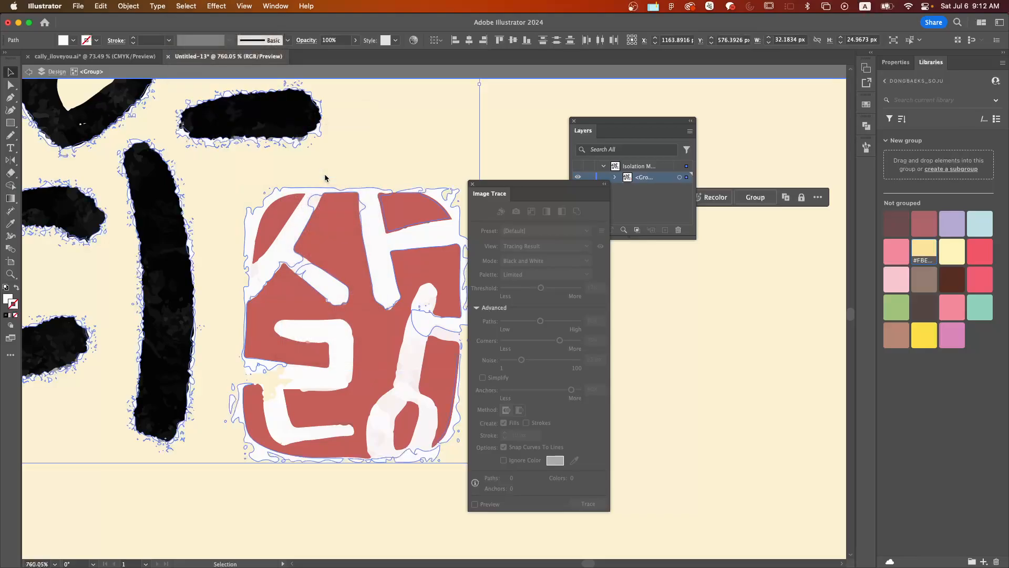
key(Delete)
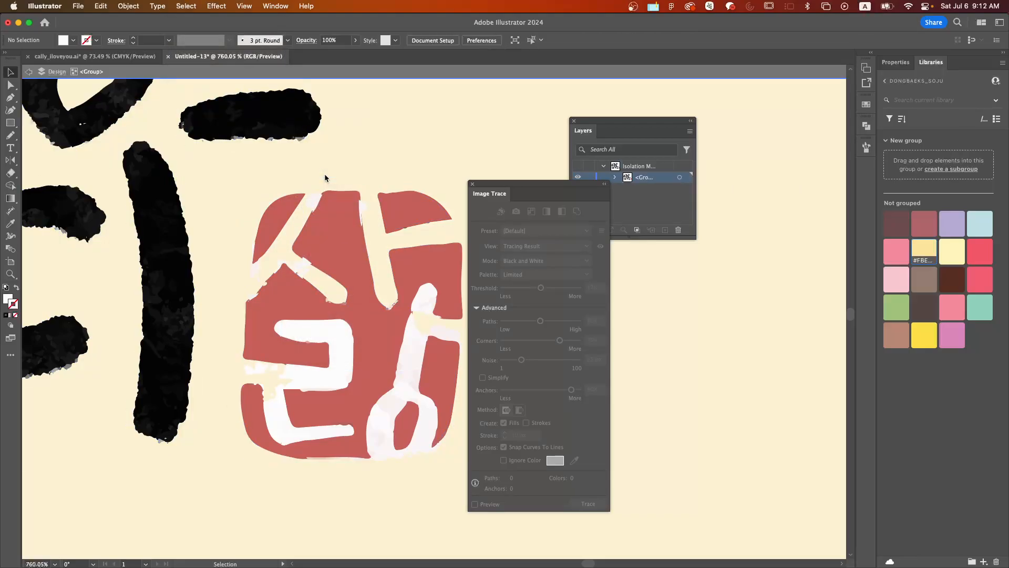
Examine the edges of the black calligraphy strokes and the red stamp for leftover white shapes.
scroll(247, 223, down, 5)
scroll(247, 223, left, 4)
scroll(247, 223, up, 2)
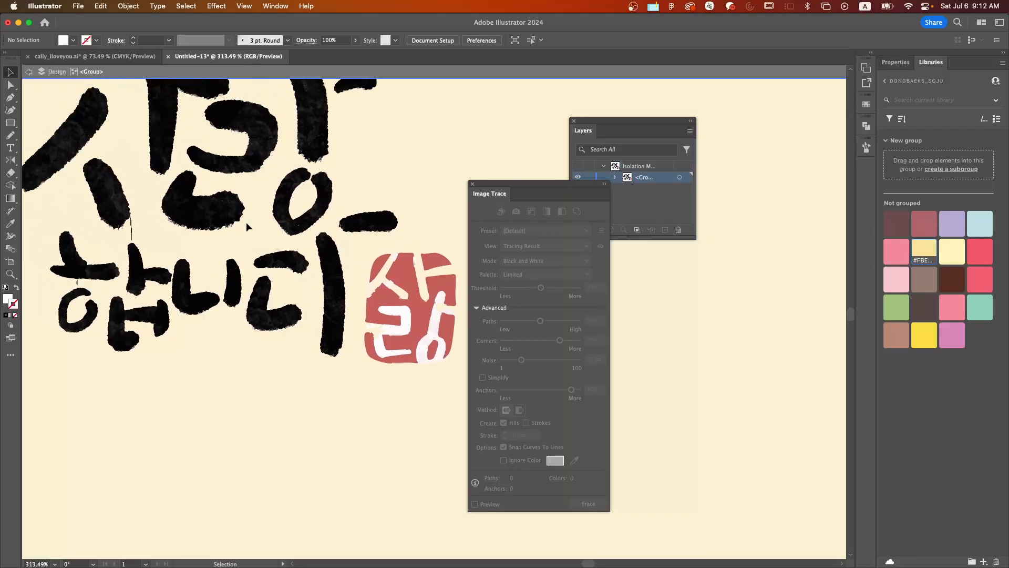
scroll(246, 222, left, 2)
scroll(246, 222, up, 1)
scroll(246, 222, up, 5)
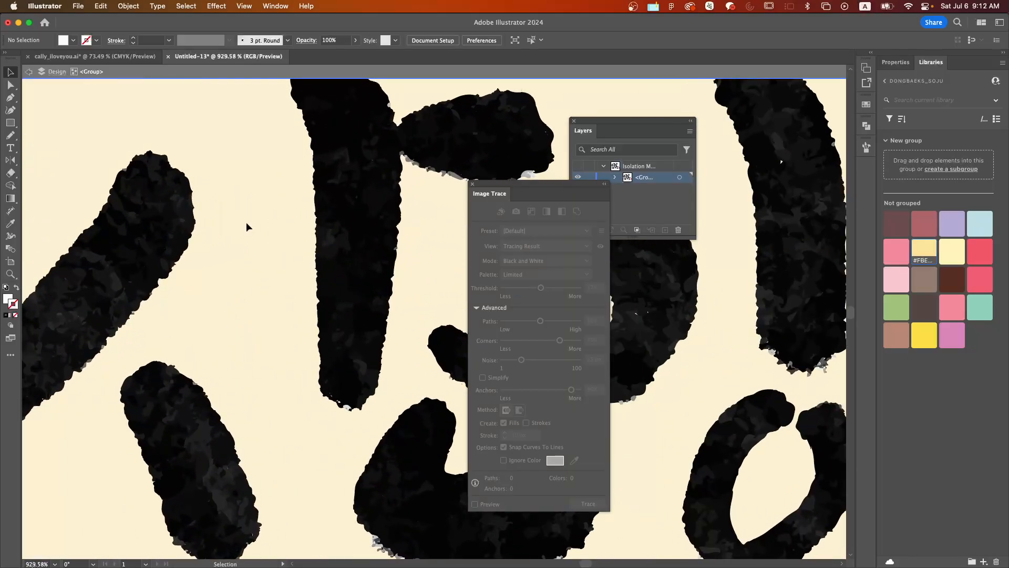
scroll(246, 223, down, 5)
scroll(247, 223, left, 2)
scroll(246, 222, down, 3)
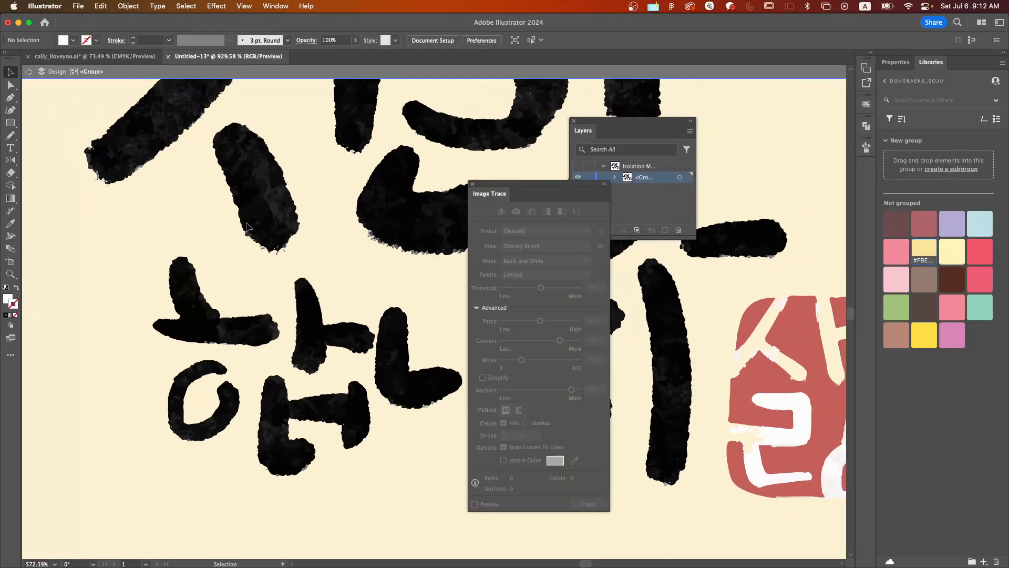
scroll(246, 225, down, 8)
scroll(399, 361, up, 1)
scroll(399, 361, up, 5)
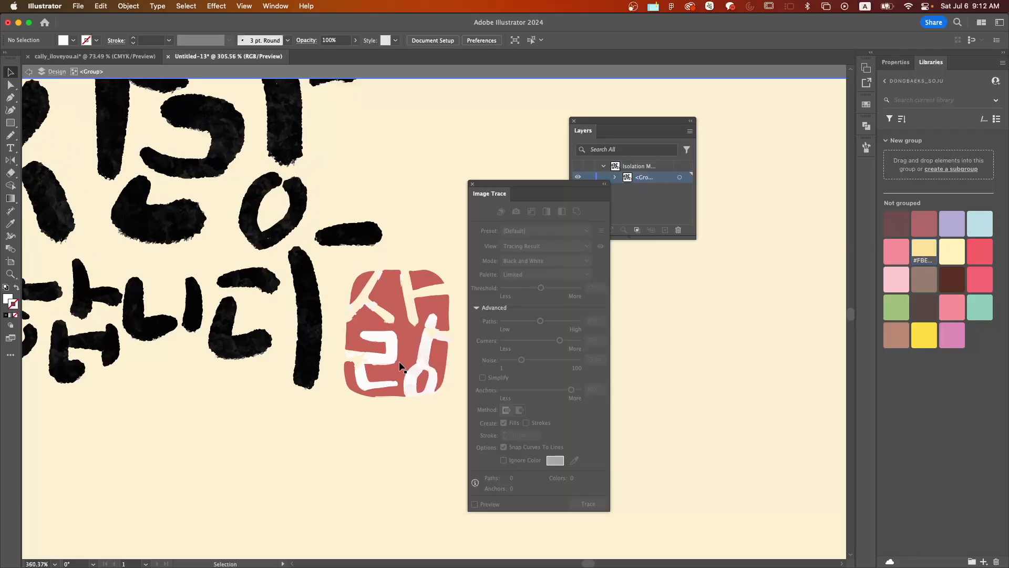
Select all shapes with the same fill color as the white ㄹ letter in the stamp and delete them.
scroll(399, 361, up, 3)
click(386, 323)
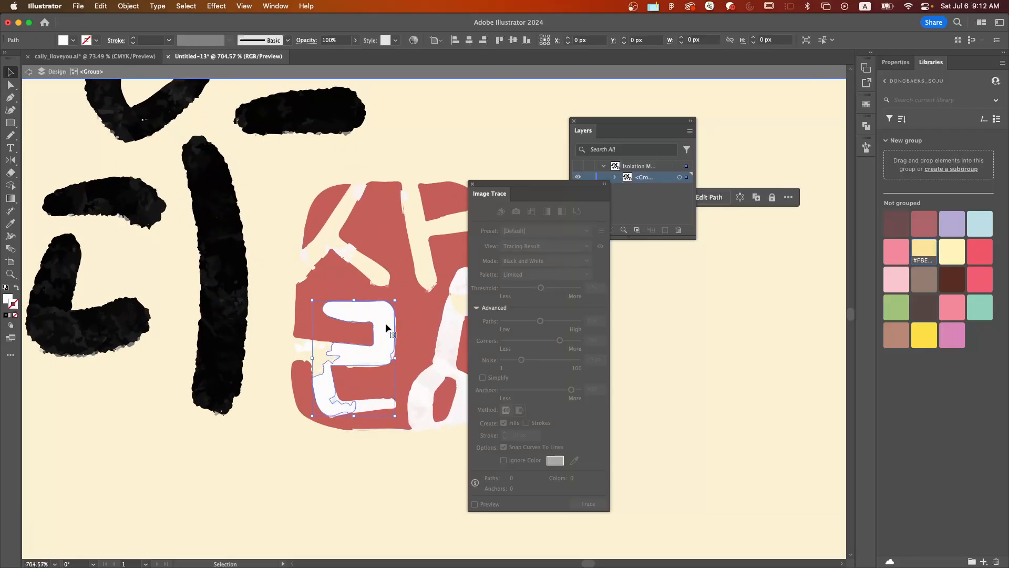
scroll(380, 323, up, 4)
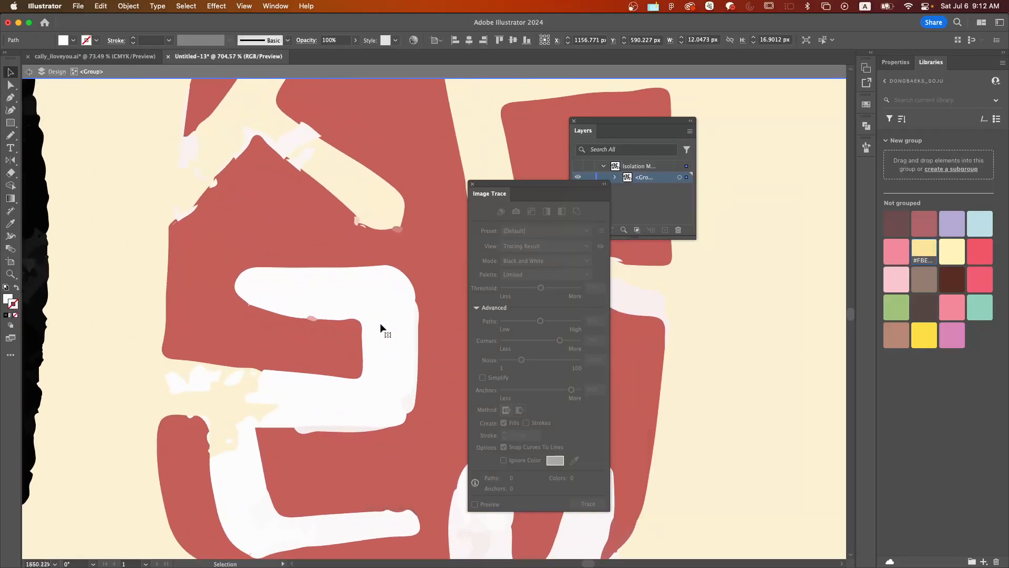
click(188, 7)
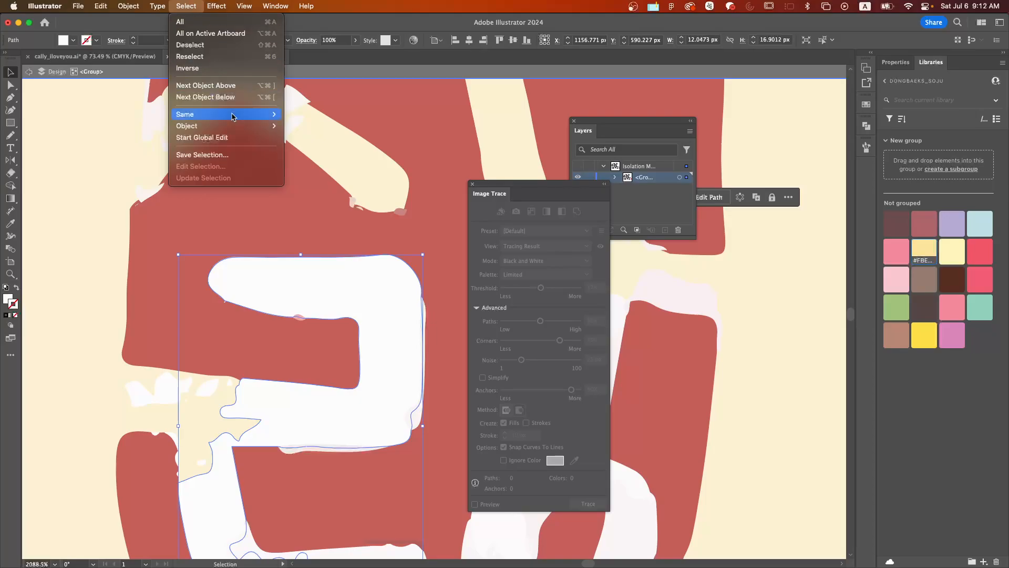
mouse_move(268, 115)
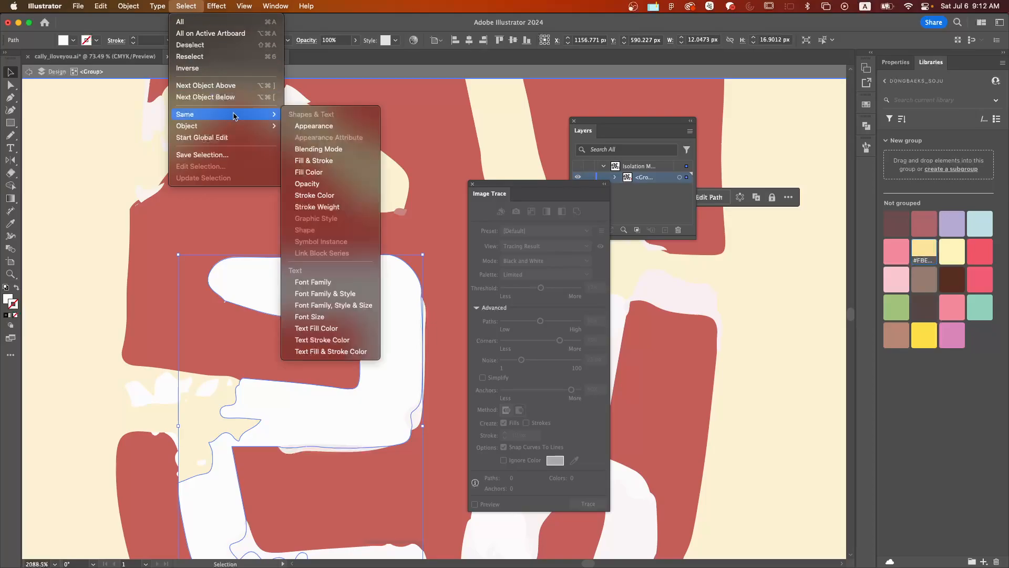
click(337, 172)
key(Delete)
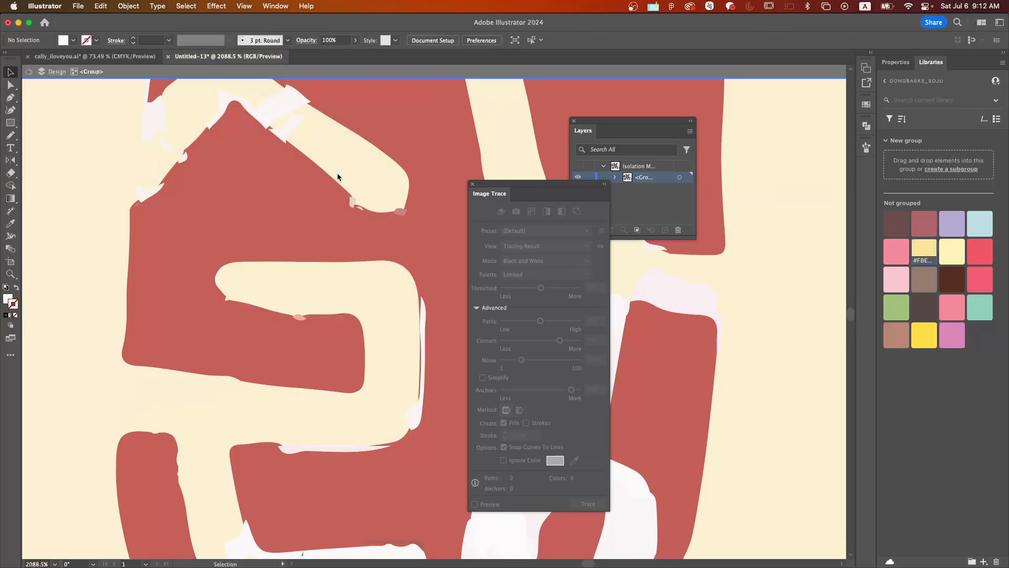
Select all shapes matching the fill color of the white piece high on the stamp's long vertical stroke and delete them.
scroll(371, 252, down, 2)
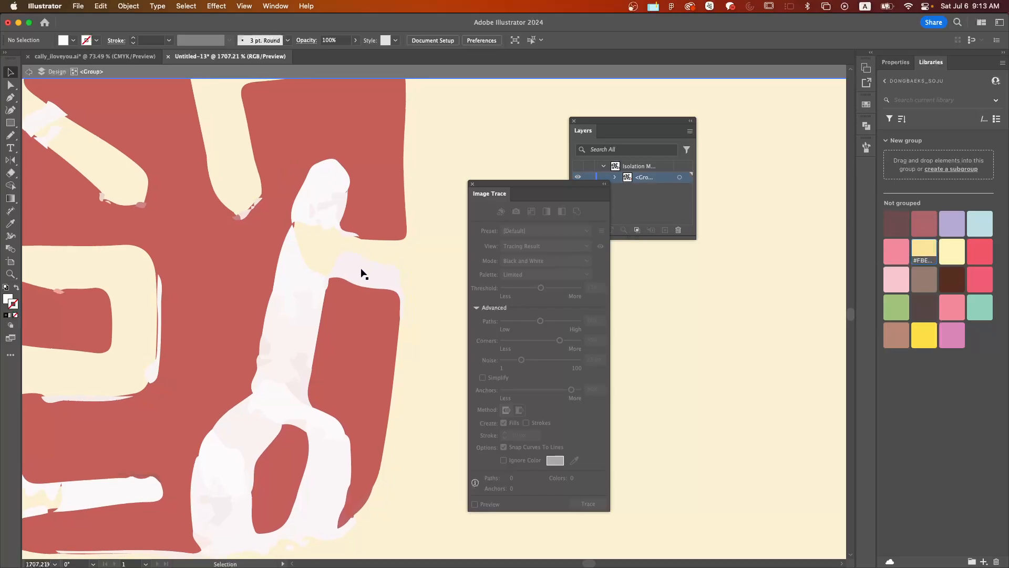
click(361, 272)
click(288, 286)
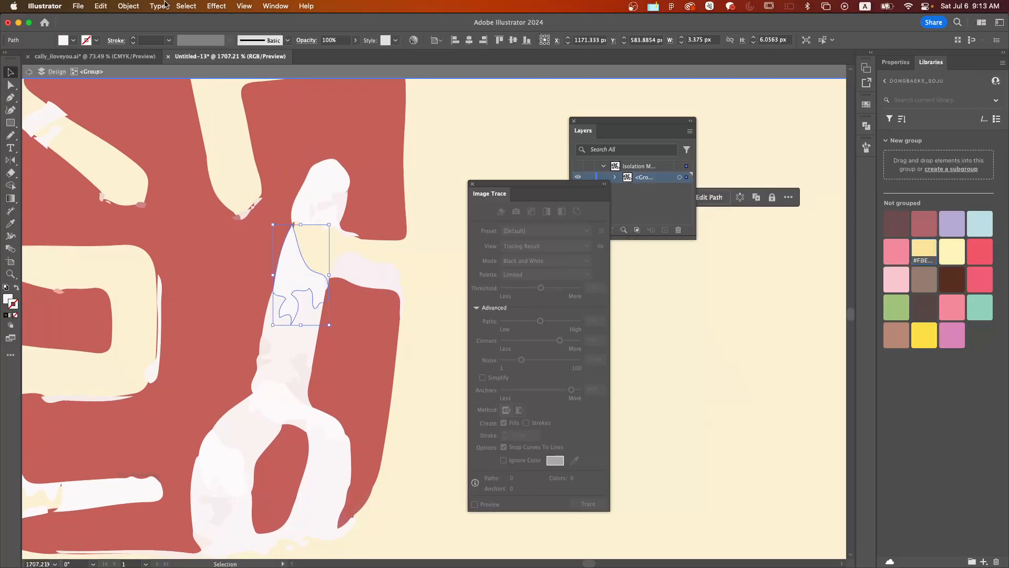
click(186, 6)
mouse_move(252, 114)
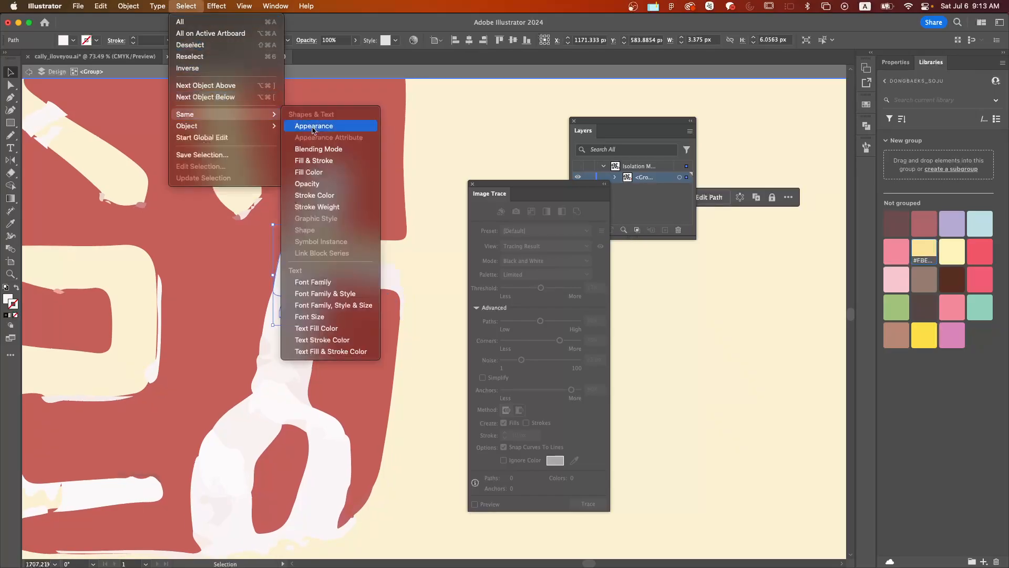
click(321, 176)
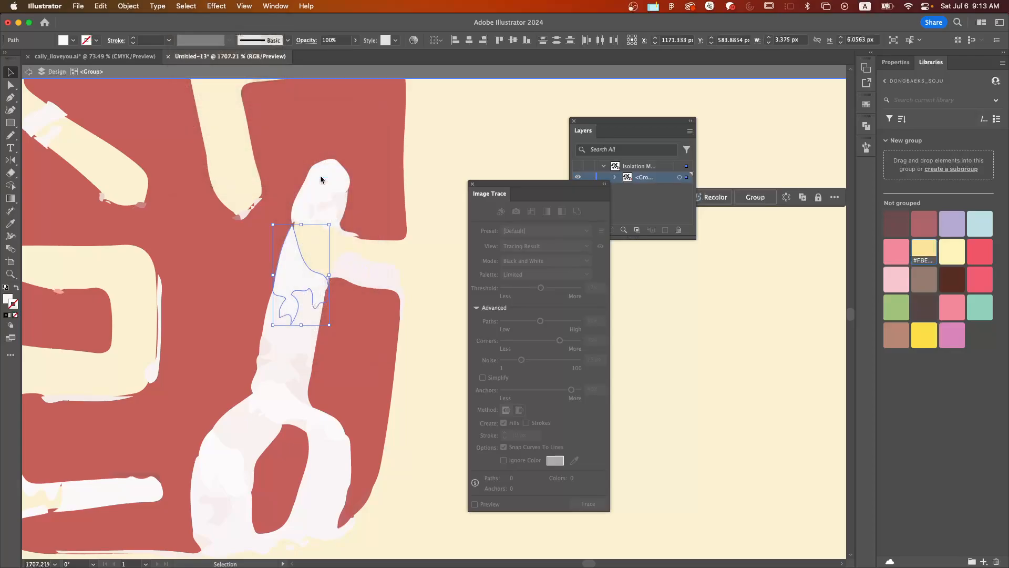
Delete the whitish pieces filling the rounded tip, middle and base of the stamp's long vertical stroke.
click(319, 181)
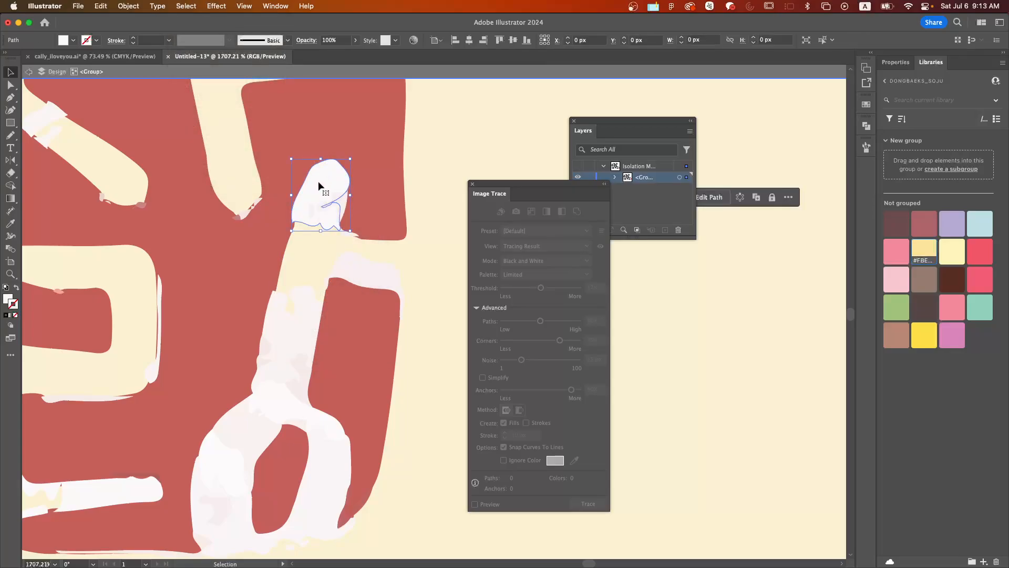
key(Delete)
click(338, 203)
key(Delete)
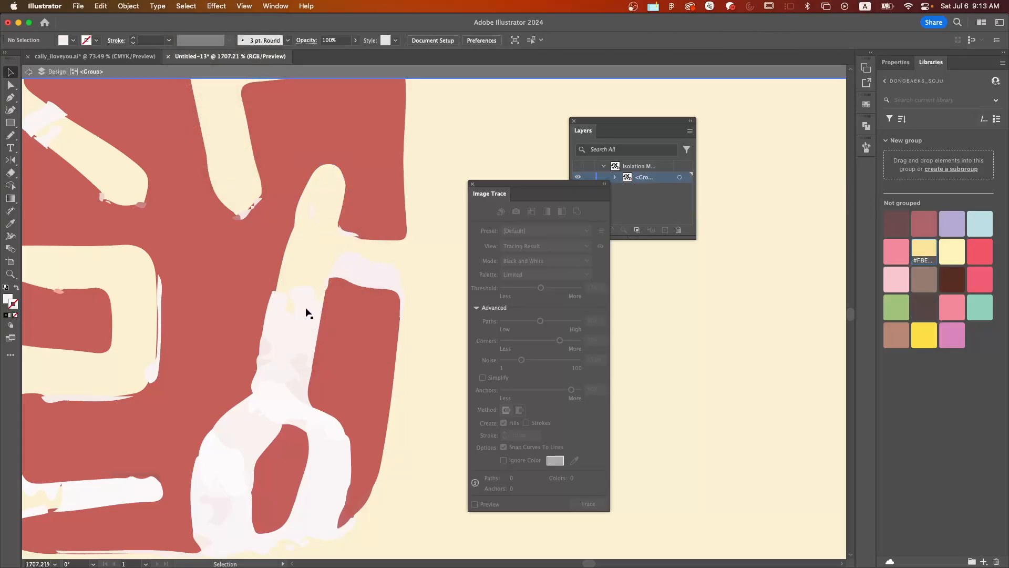
click(305, 314)
key(Delete)
click(293, 394)
key(Delete)
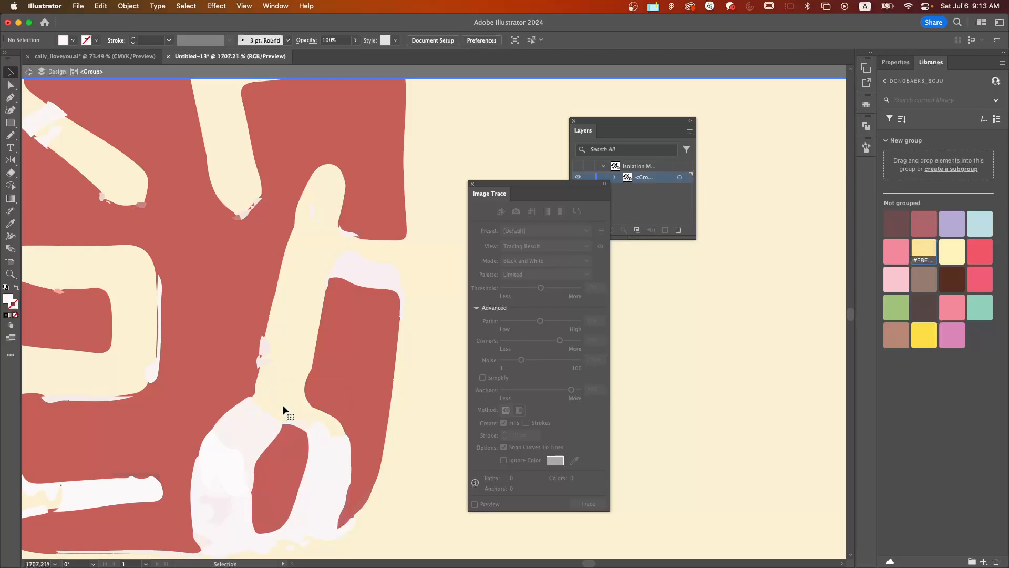
Delete the whitish shapes filling the ring of the stamp's ㅇ letter.
click(230, 494)
key(Delete)
click(349, 464)
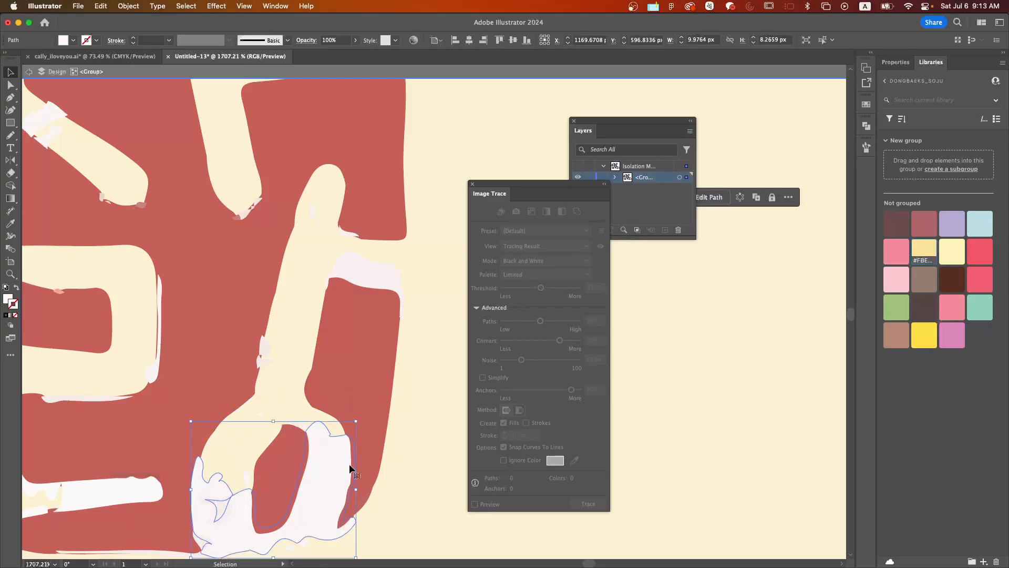
key(Delete)
scroll(349, 464, down, 5)
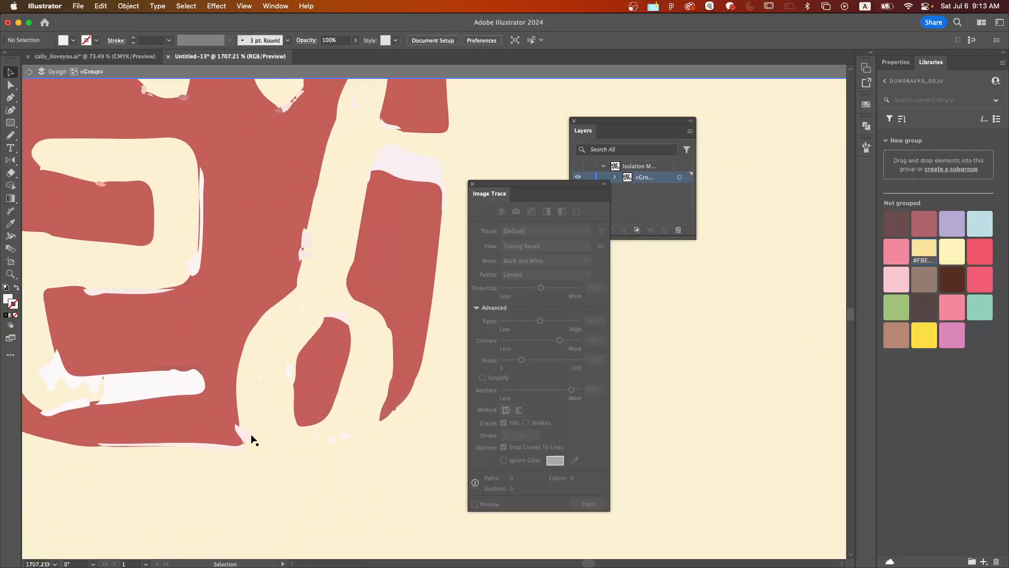
drag(292, 341, 255, 395)
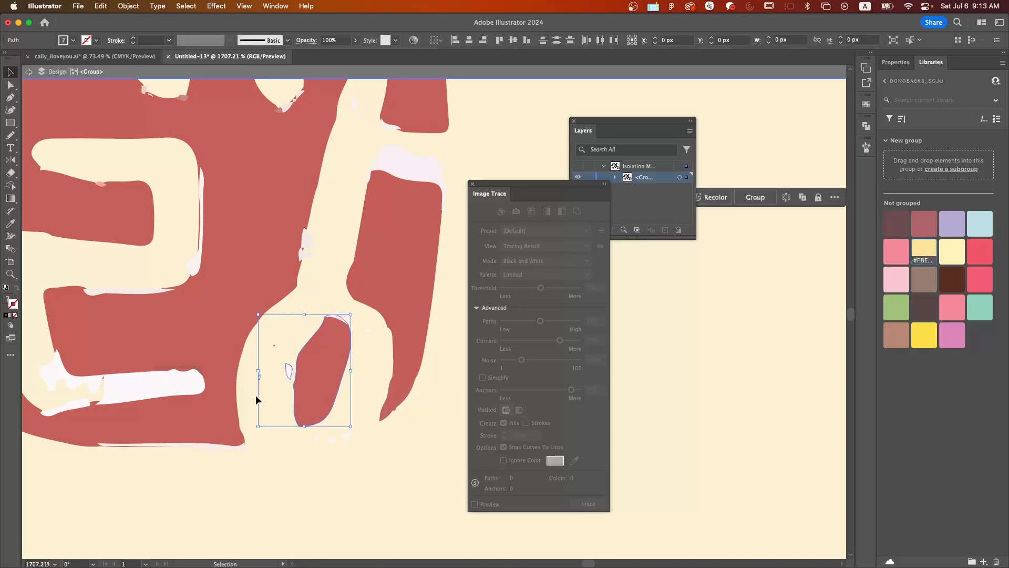
key(Delete)
key(super+z)
Delete the white shape filling the bottom stroke of the stamp's ㄹ letter.
click(346, 437)
click(164, 386)
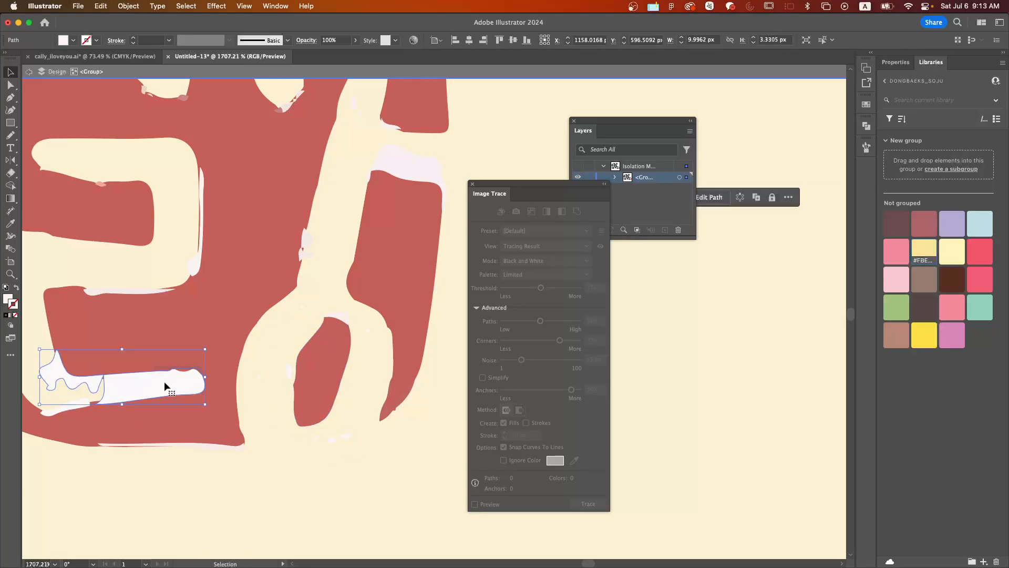
key(Delete)
Delete the white fragments at the stamp's upper-left edge and along the diagonal strokes of its ㅅ letter.
scroll(164, 382, down, 2)
scroll(163, 382, up, 3)
scroll(163, 382, left, 5)
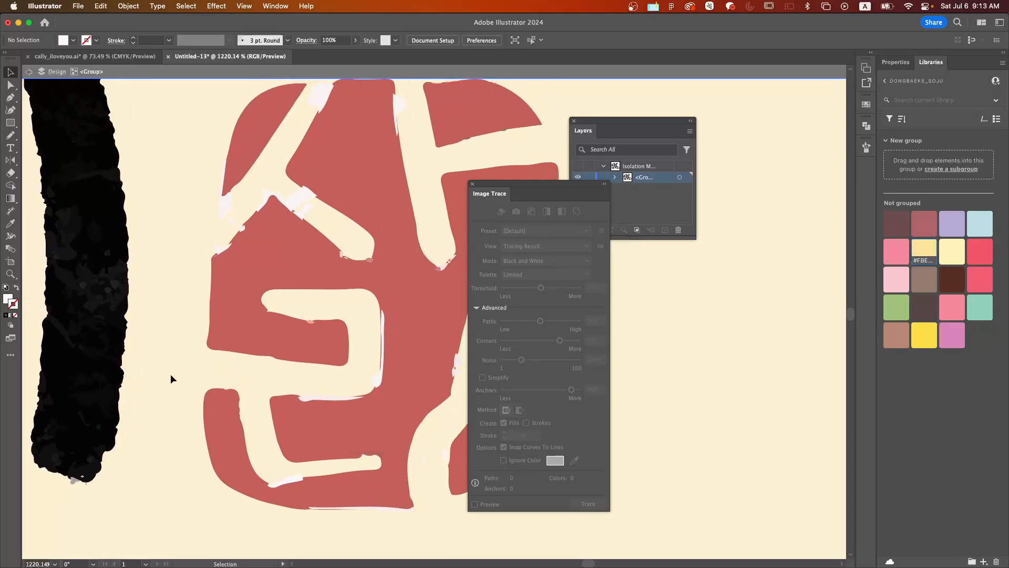
click(224, 205)
key(Delete)
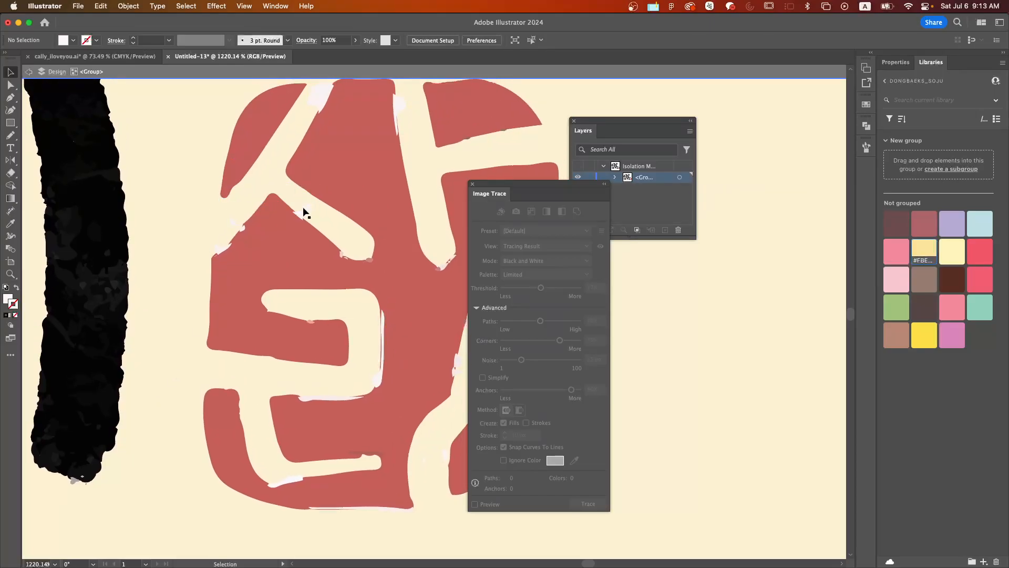
Delete the white fragments at the top of the stamp's upper vertical stroke and along the lower-left end of the ㅅ letter.
scroll(304, 205, up, 3)
scroll(304, 205, right, 1)
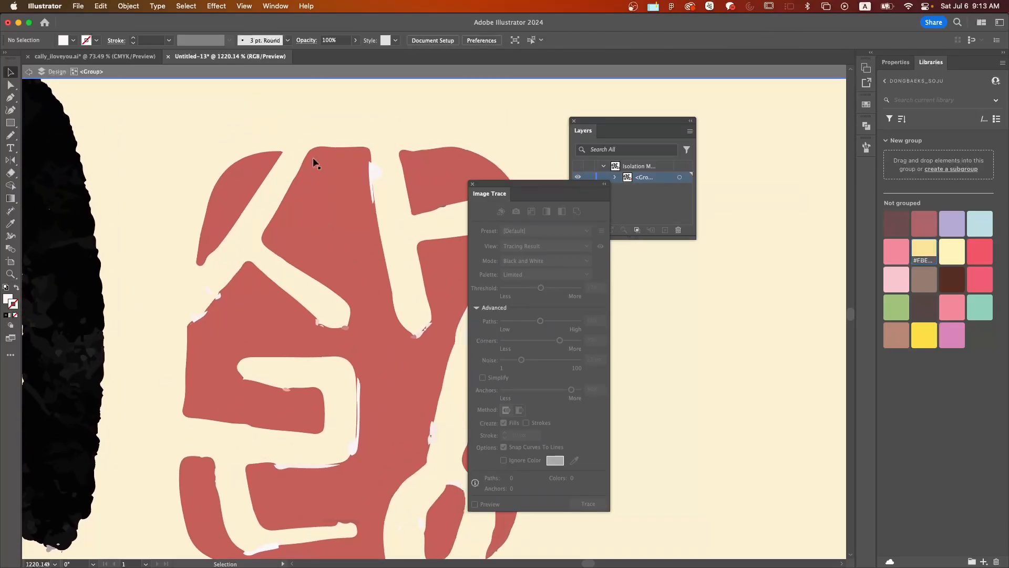
click(375, 169)
click(195, 317)
key(Delete)
click(208, 292)
key(Delete)
click(318, 322)
key(Delete)
click(346, 327)
key(Delete)
scroll(313, 323, up, 5)
key(super+z)
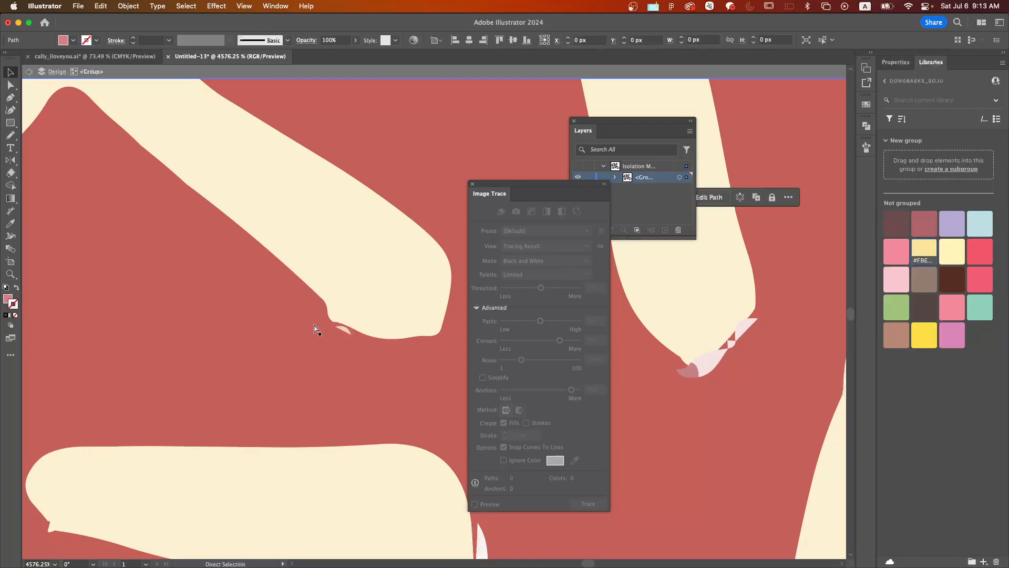
key(super+z)
click(399, 271)
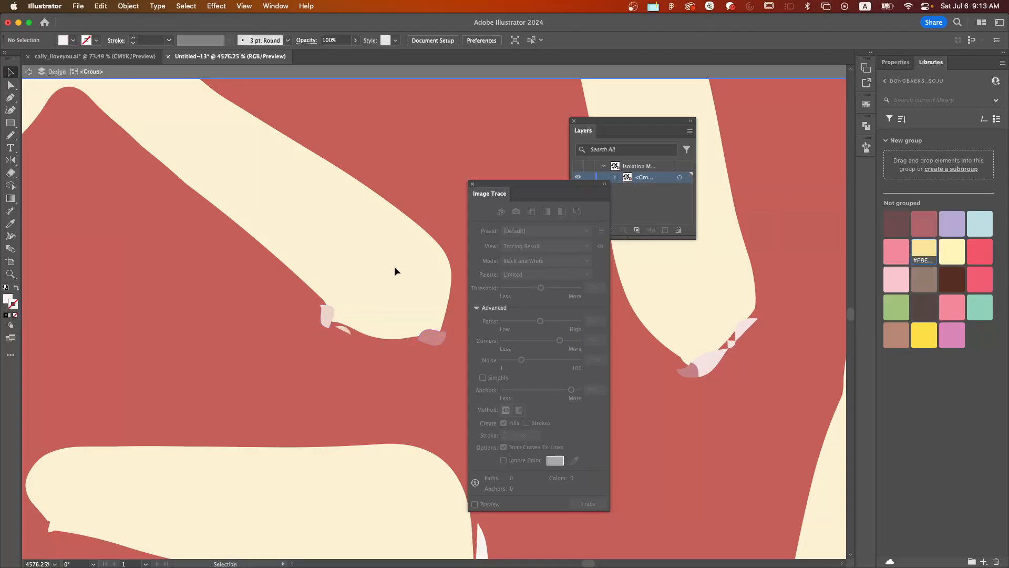
Delete the white slivers below the bottom stroke of the ㄹ letter and along the stamp's lower edge.
scroll(394, 266, down, 5)
scroll(395, 266, down, 3)
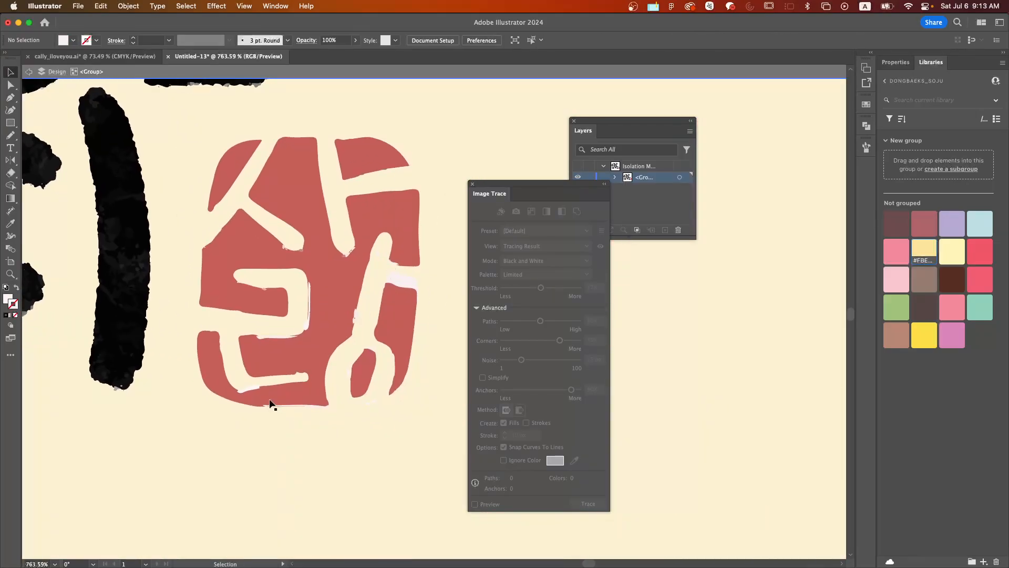
click(250, 387)
key(Delete)
click(311, 405)
key(Delete)
Delete the white shape in the gap at the stamp's right edge and the sliver along the right side of its ㄹ letter.
click(414, 284)
key(Delete)
click(309, 304)
key(Delete)
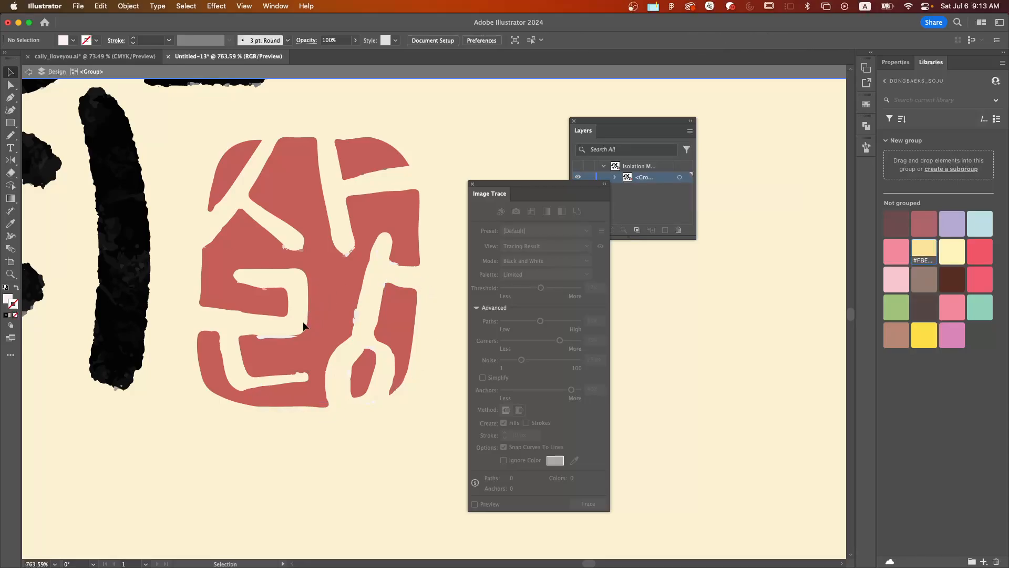
Delete the white slivers below the ㄹ's middle stroke and beside the stamp's lower-right vertical stroke, and exit group isolation.
click(271, 337)
key(Delete)
click(354, 314)
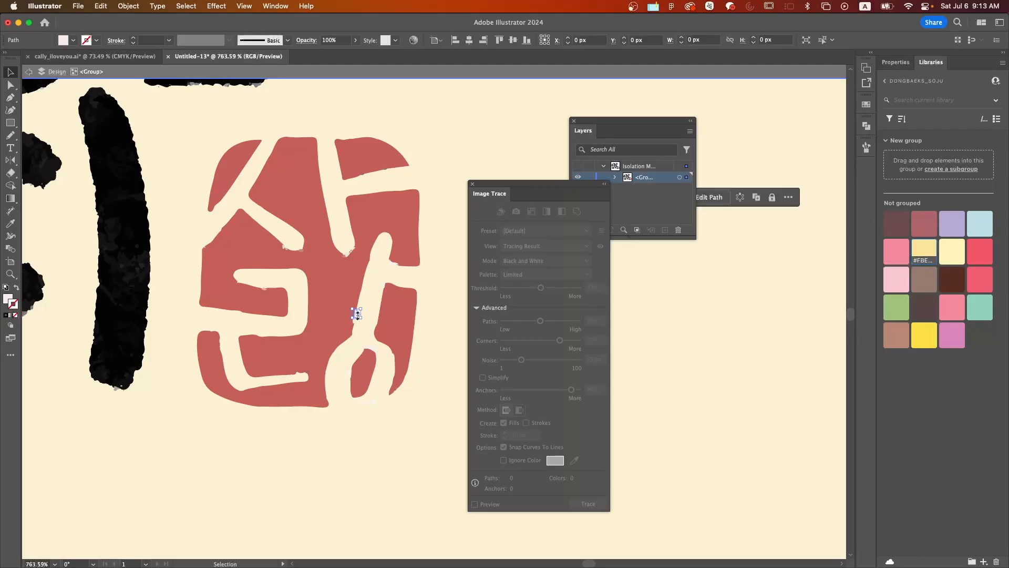
key(Delete)
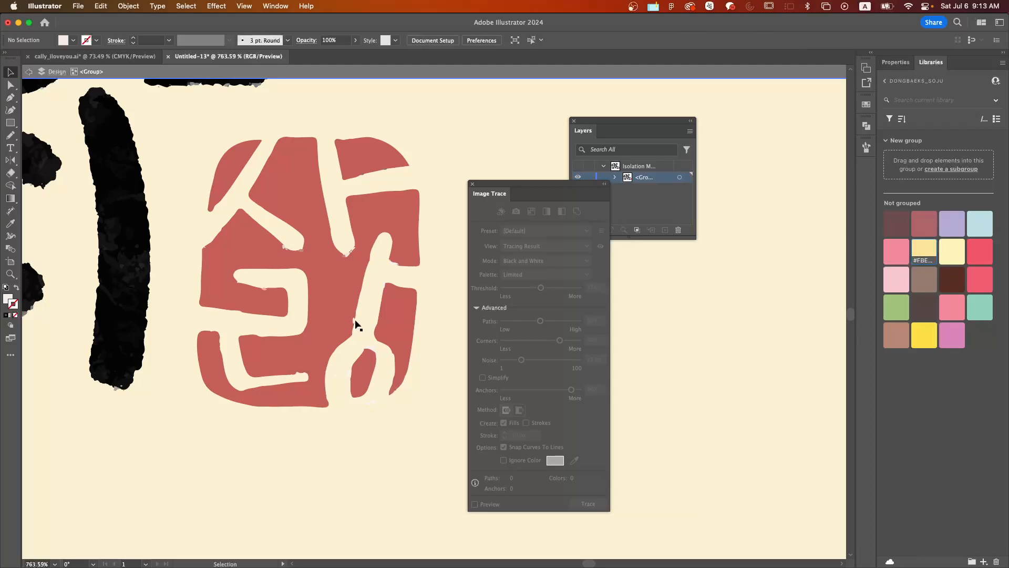
double_click(397, 434)
Duplicate the linked black calligraphy image cally_1_edit.jpg straight below the original, beside the finished red-stamp lettering.
key(super+0)
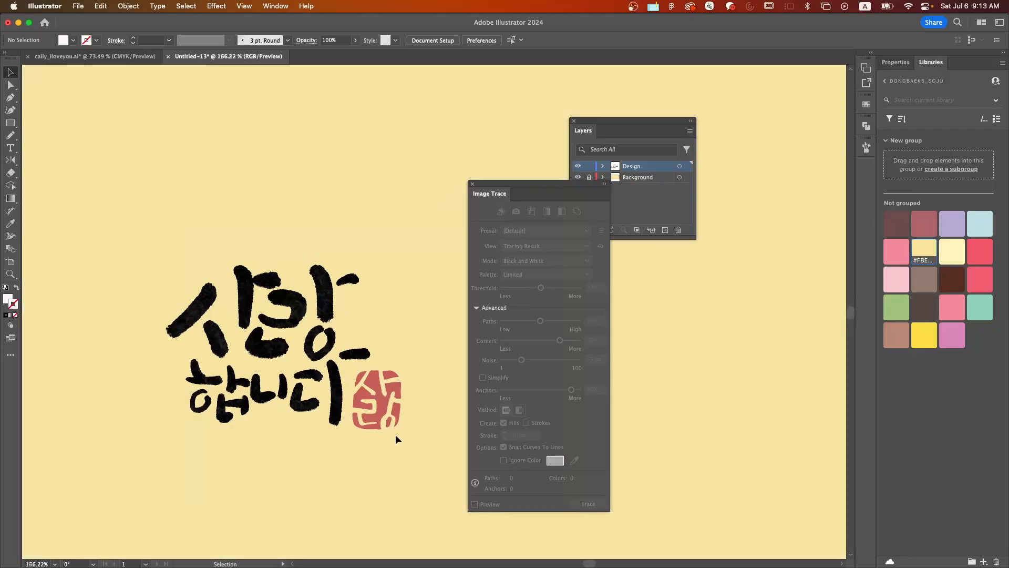
scroll(254, 322, up, 5)
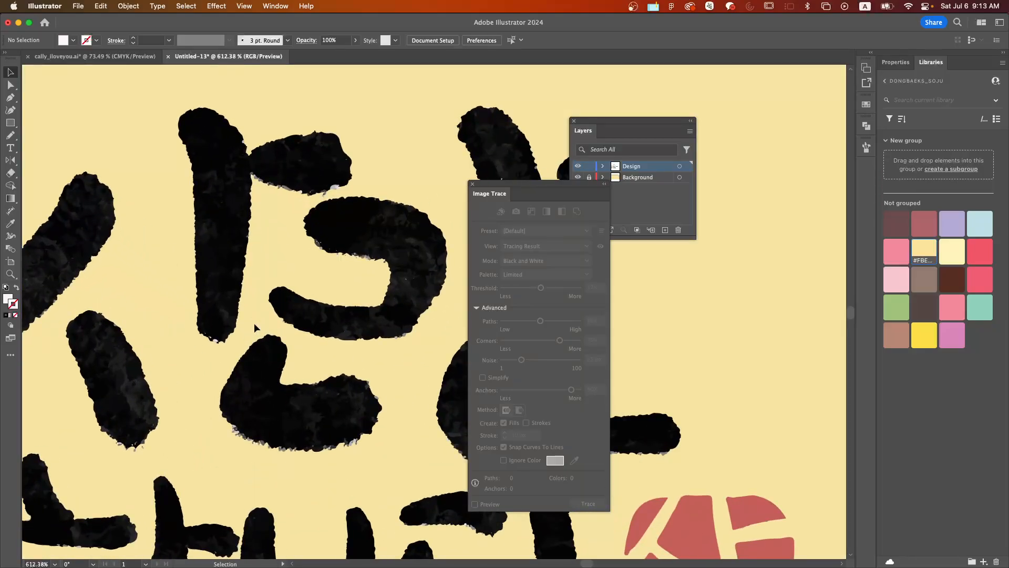
scroll(254, 323, down, 6)
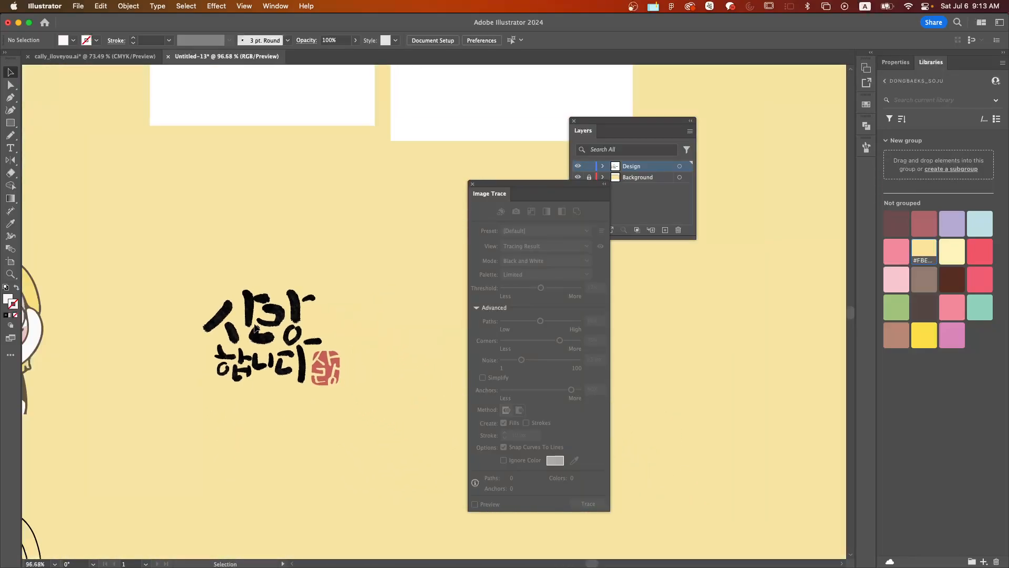
scroll(254, 327, down, 4)
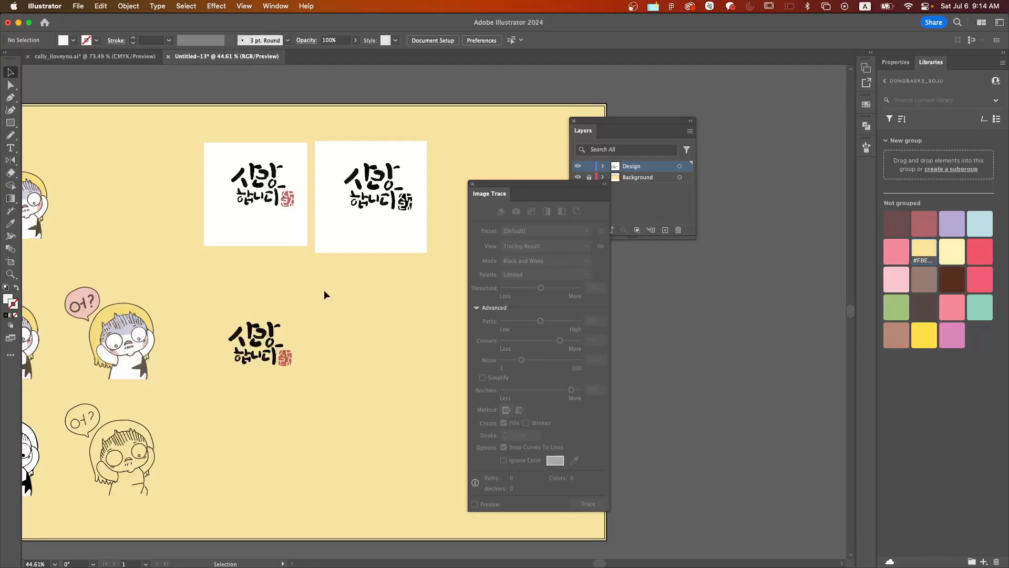
click(399, 191)
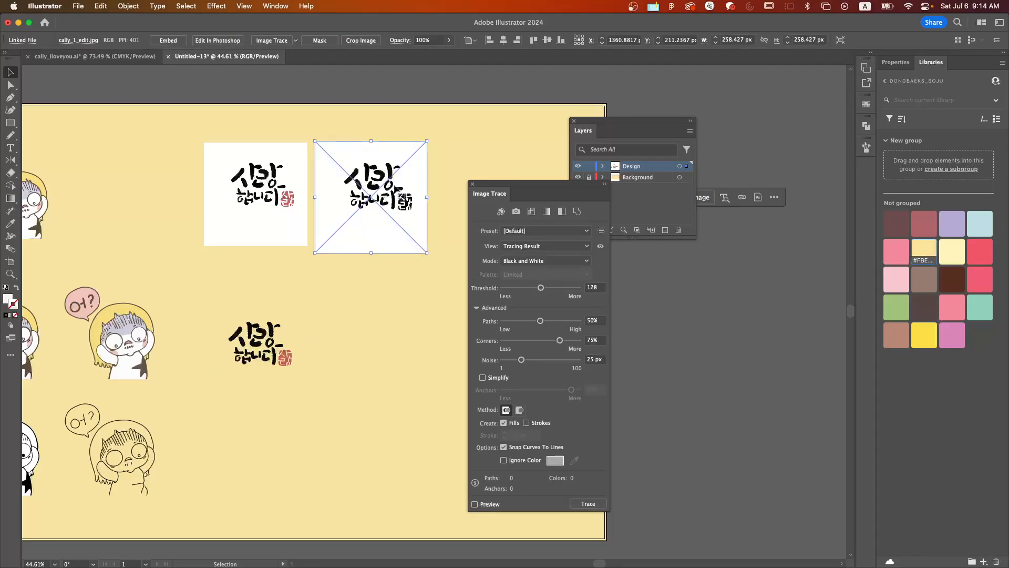
drag(399, 189, 399, 351)
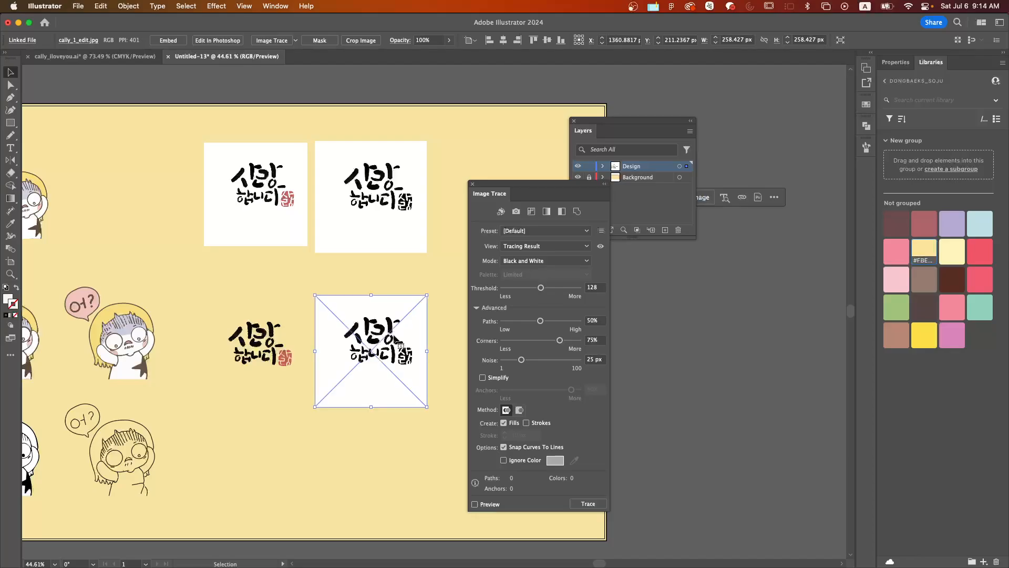
Trace the duplicated black calligraphy image with the High Fidelity Photo preset and expand the result into paths.
scroll(398, 351, up, 3)
scroll(427, 310, up, 5)
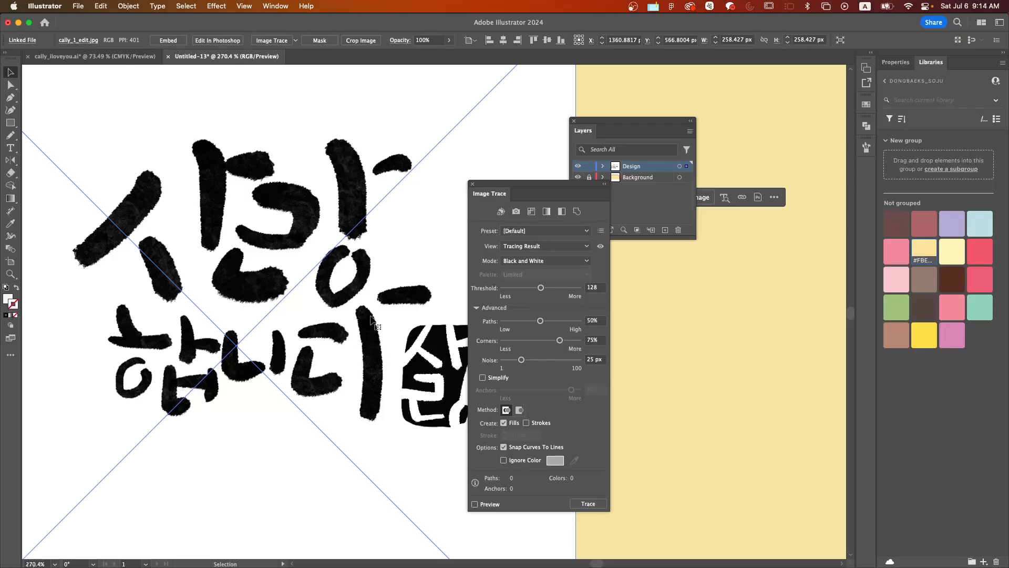
scroll(310, 201, up, 5)
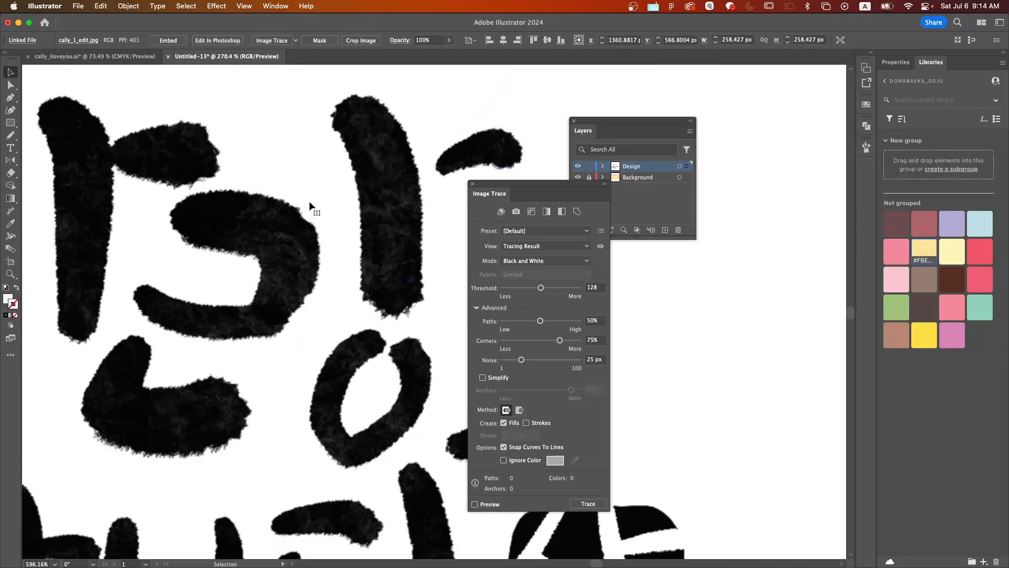
scroll(284, 292, down, 8)
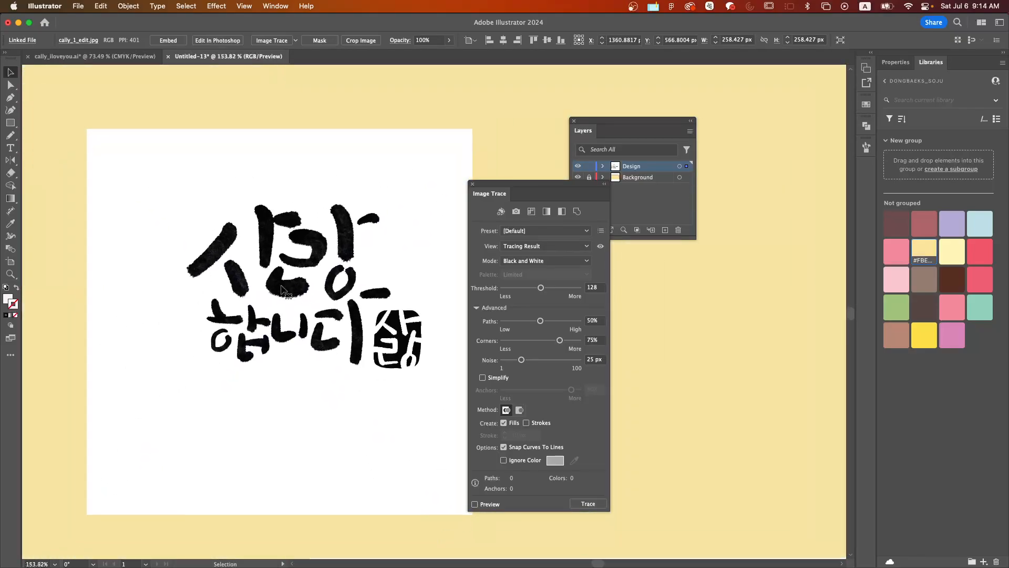
click(581, 233)
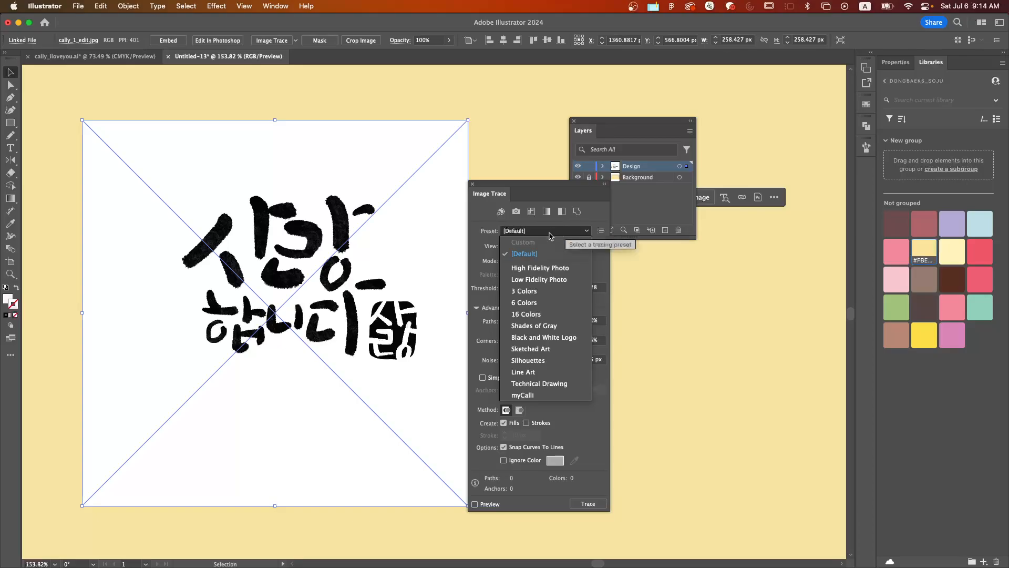
click(542, 268)
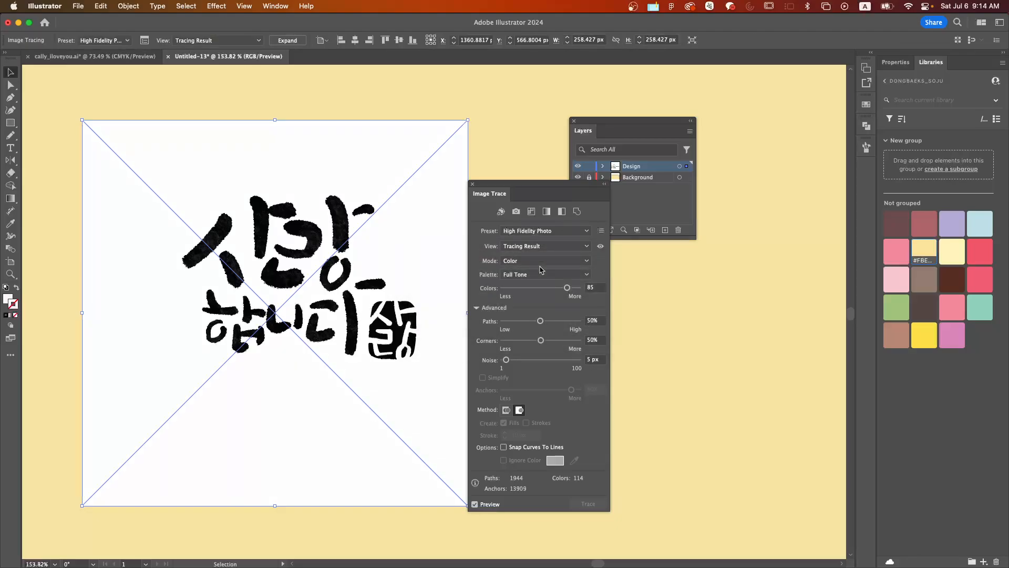
click(297, 41)
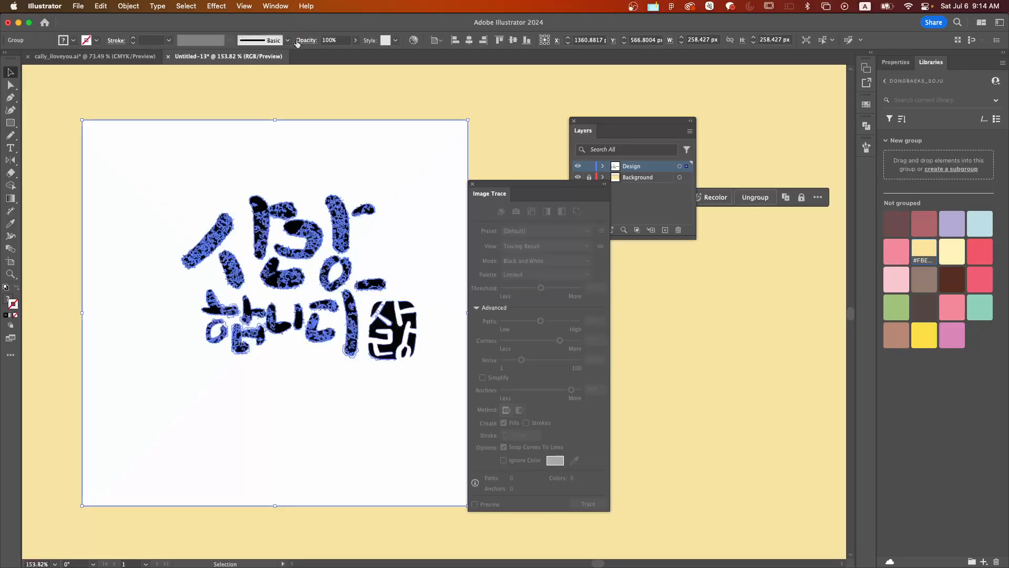
Isolate the expanded group and delete its white background with all shapes of the same fill color, leaving isolation at the end.
double_click(423, 257)
click(409, 199)
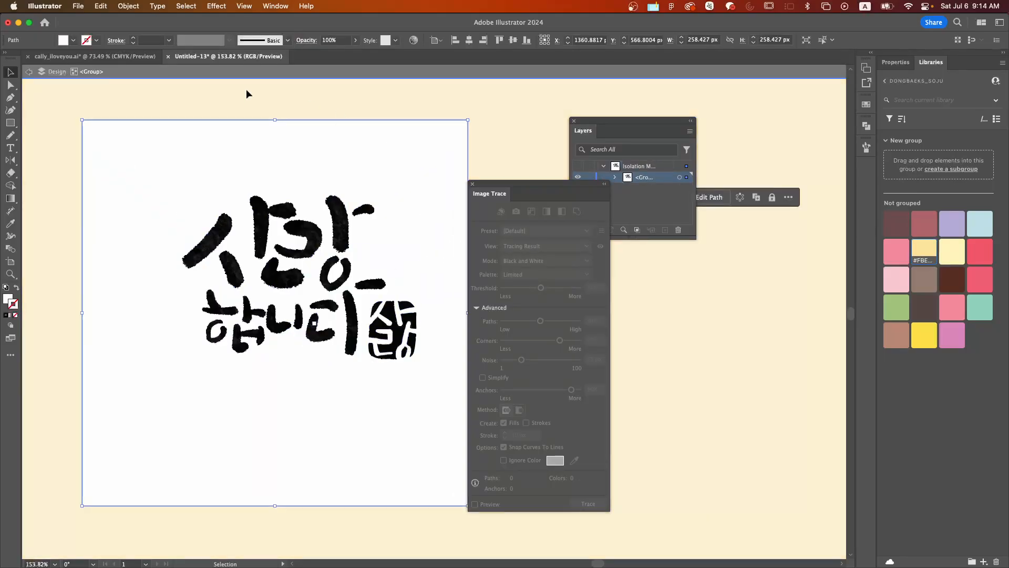
click(186, 6)
mouse_move(224, 116)
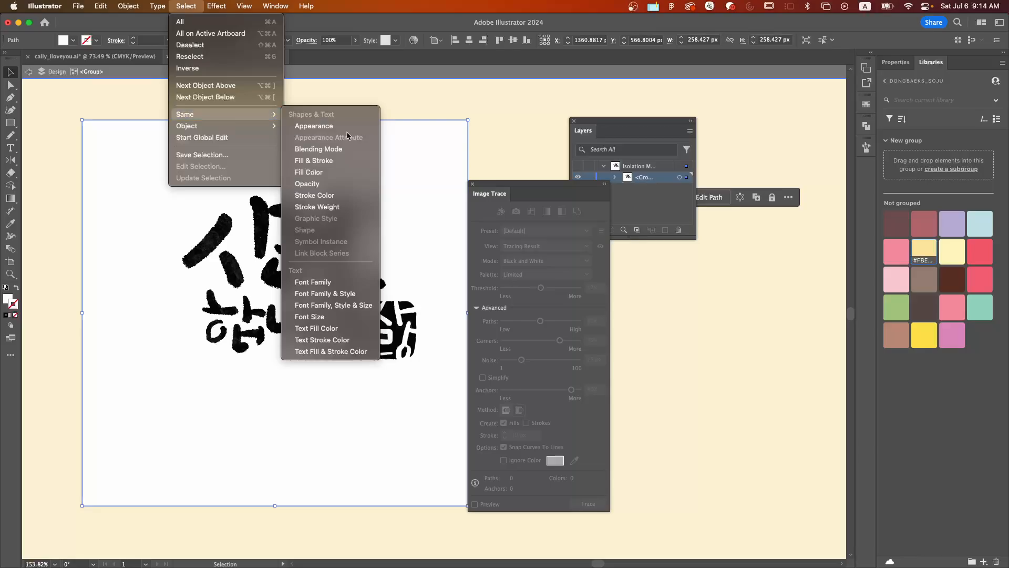
click(345, 178)
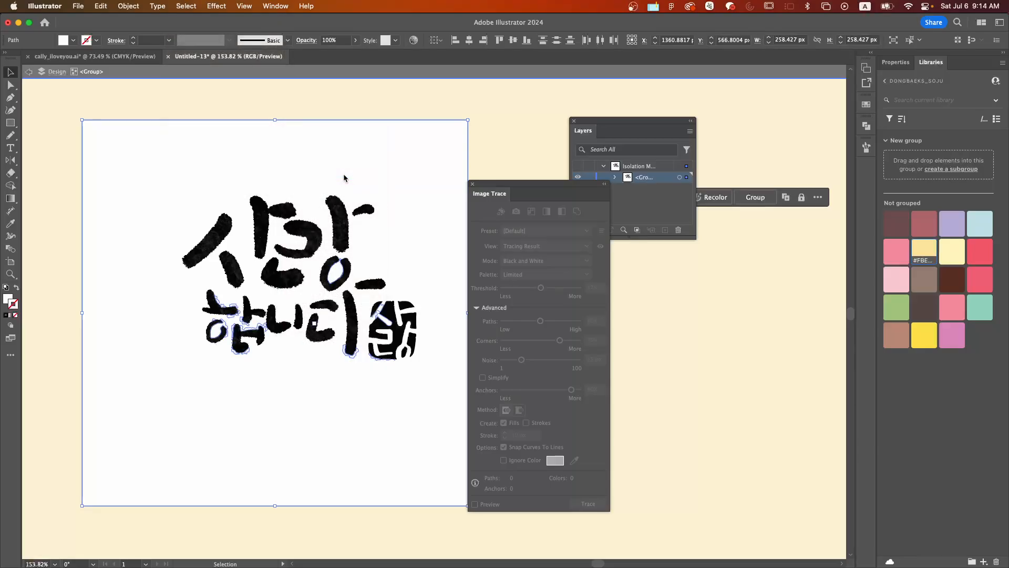
key(Delete)
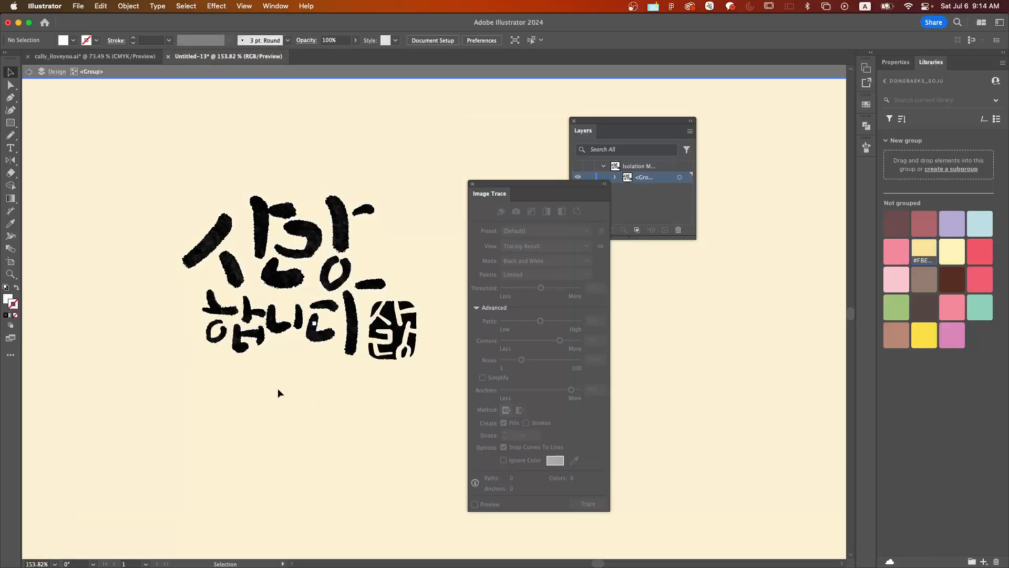
double_click(278, 392)
Isolate the lettering group and delete all white edge fragments sharing the fill color of the one beside the ㅅ stroke, and exit isolation.
scroll(243, 247, up, 5)
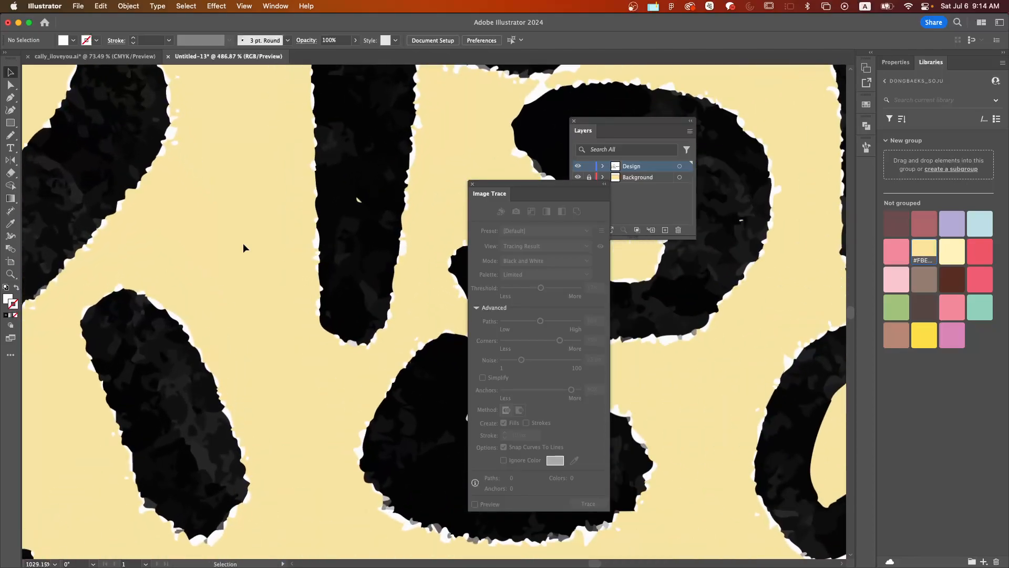
scroll(243, 247, down, 2)
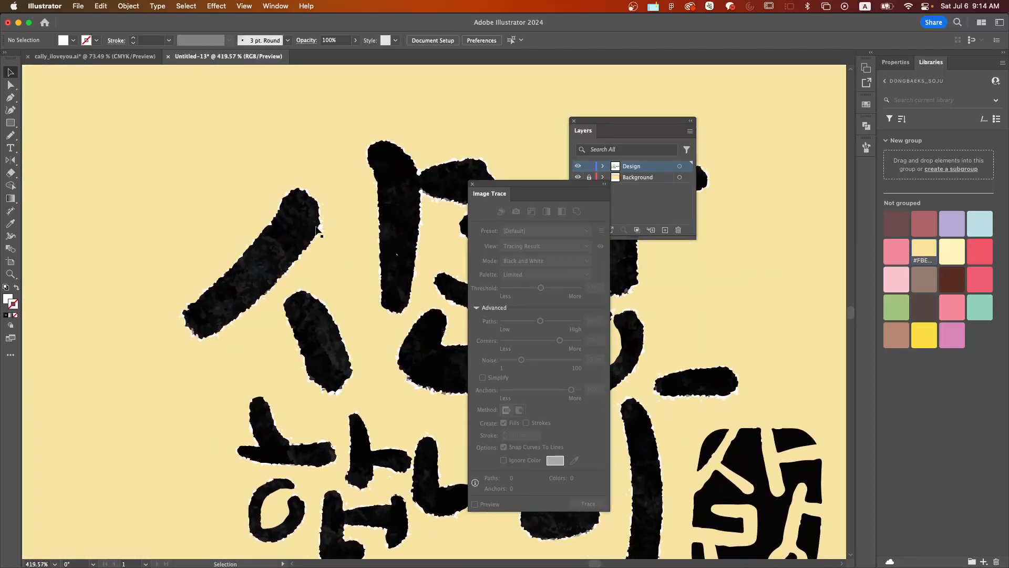
double_click(316, 230)
scroll(321, 231, up, 7)
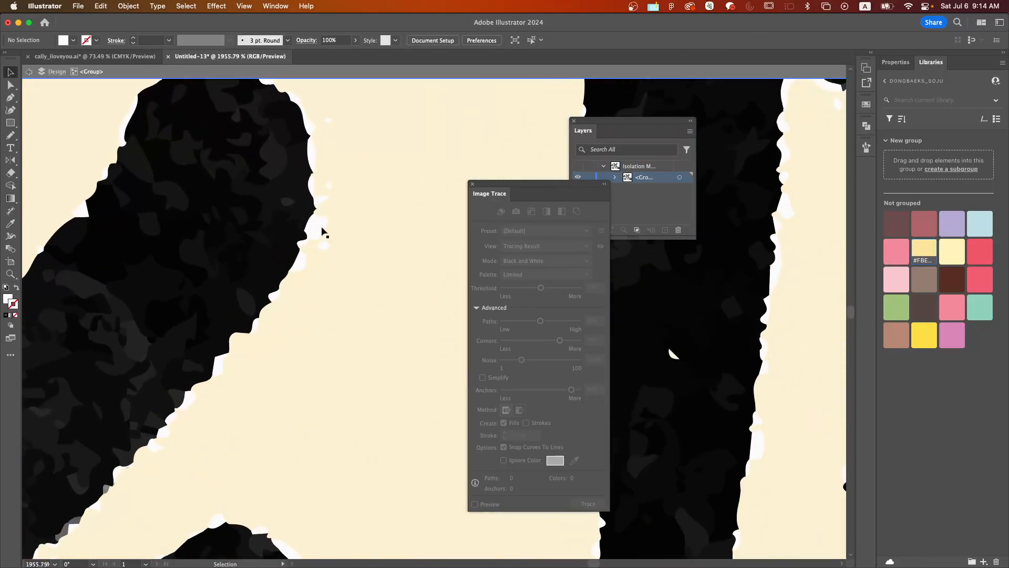
click(322, 231)
click(192, 7)
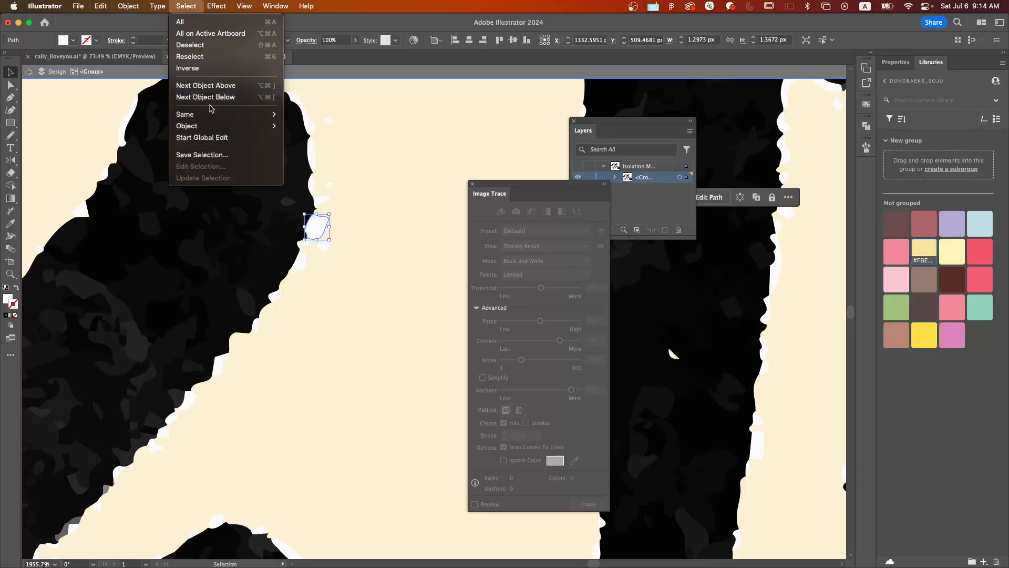
mouse_move(215, 114)
click(320, 172)
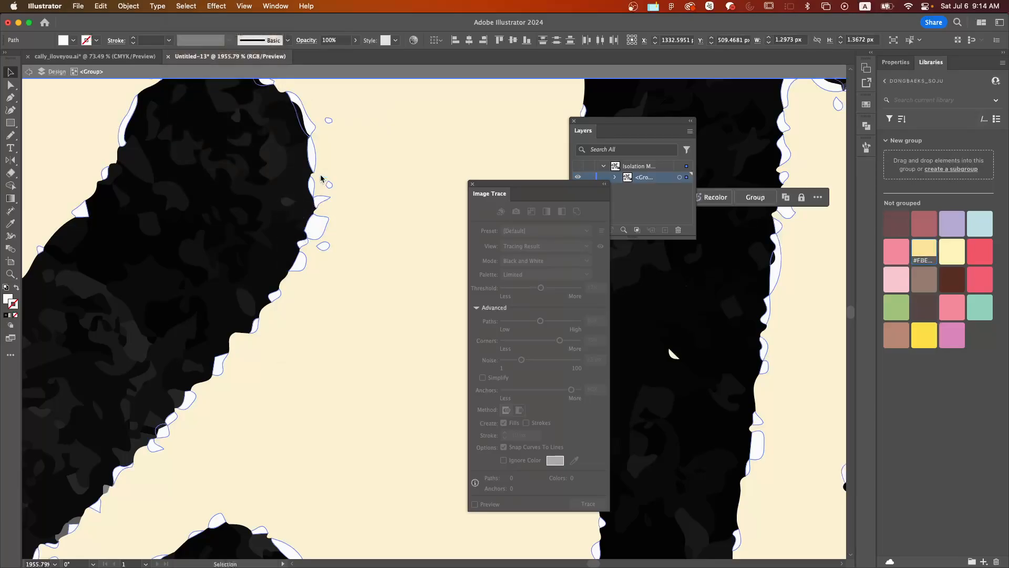
key(Delete)
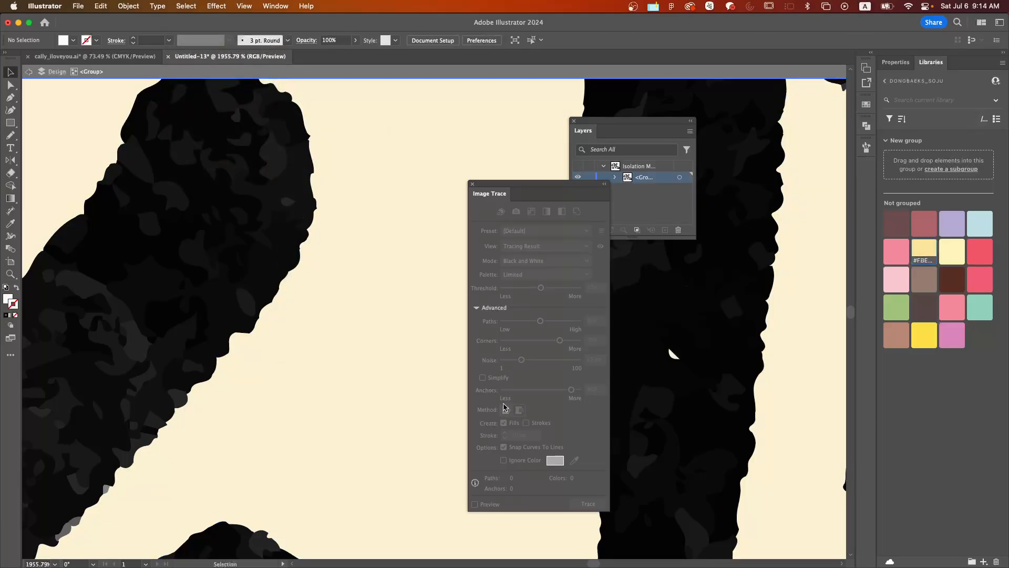
double_click(414, 401)
Examine the black lettering for leftover light fragments, up close at the lower-left end of the first ㅅ's long stroke.
scroll(413, 401, down, 8)
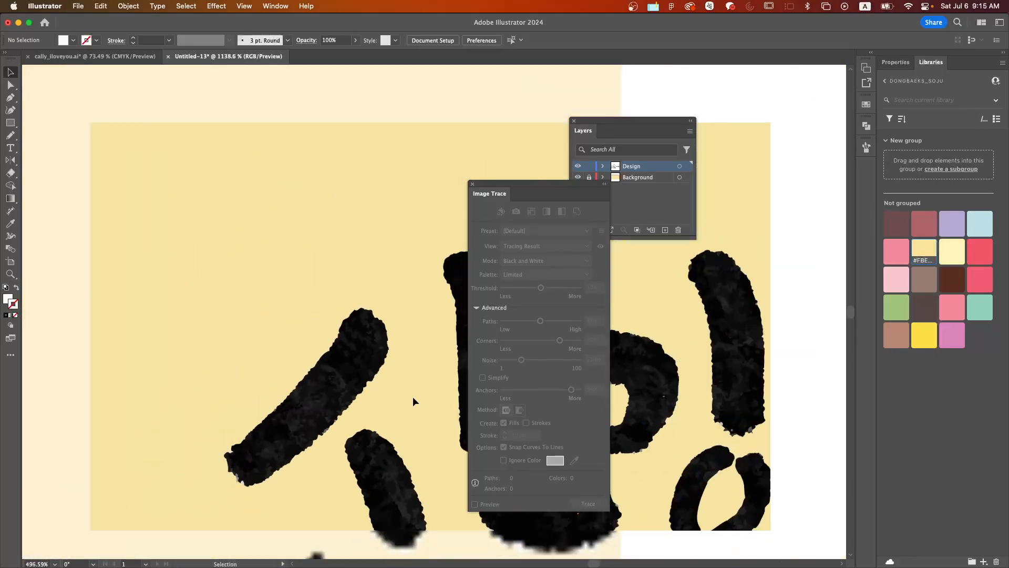
scroll(412, 396, down, 5)
scroll(412, 396, right, 8)
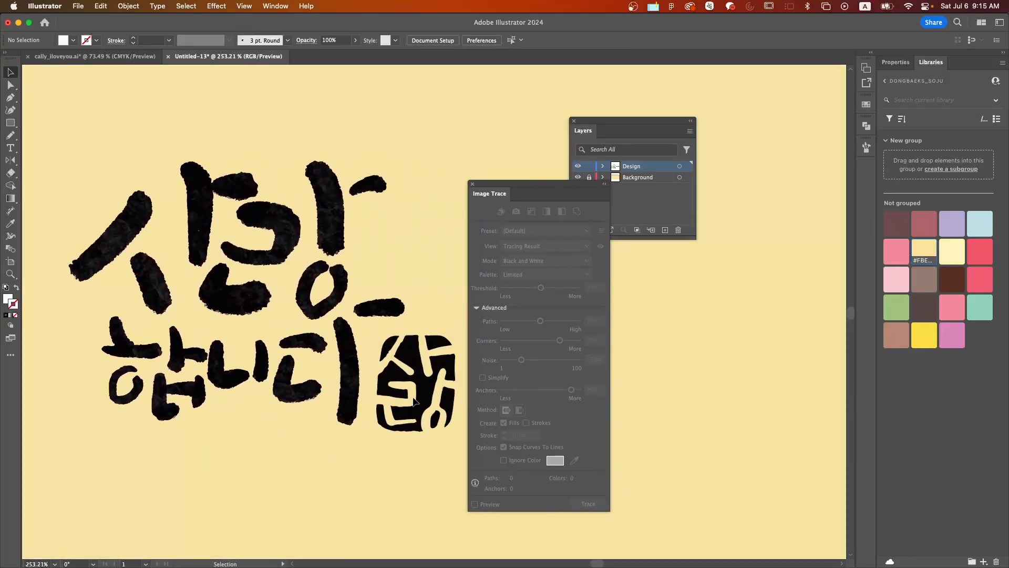
scroll(413, 401, down, 1)
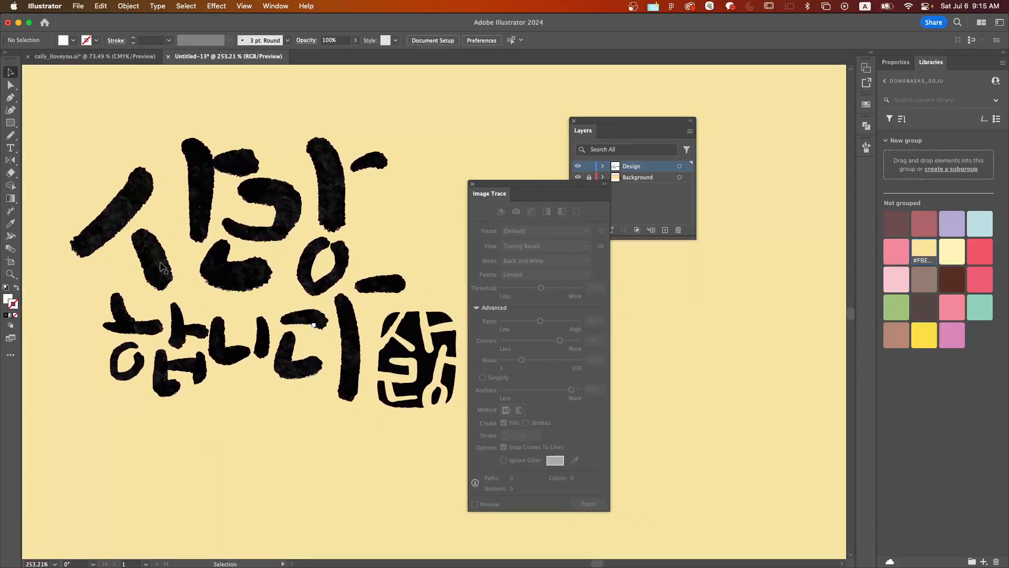
scroll(163, 268, up, 4)
scroll(163, 268, left, 9)
scroll(250, 256, up, 4)
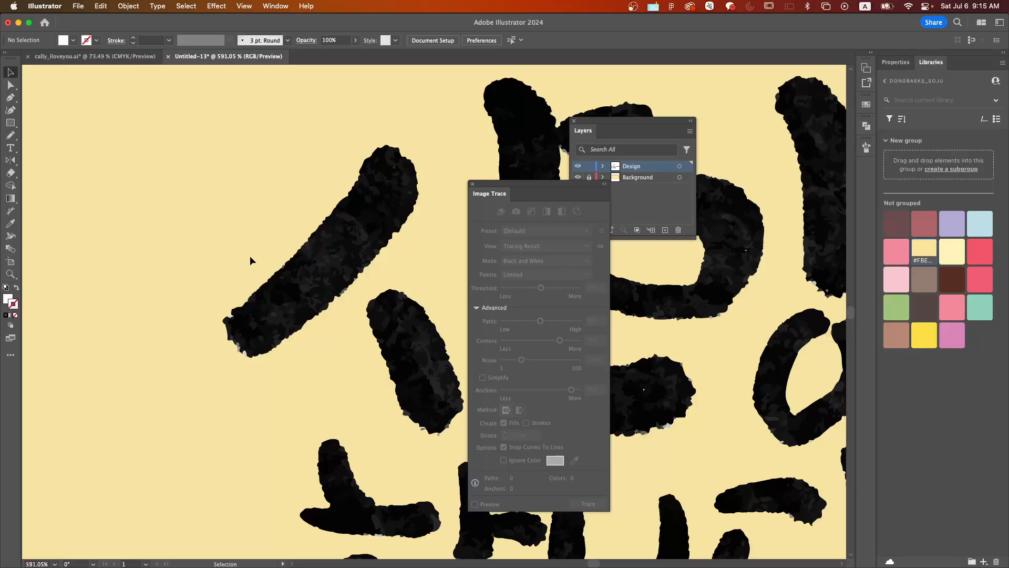
scroll(250, 255, up, 6)
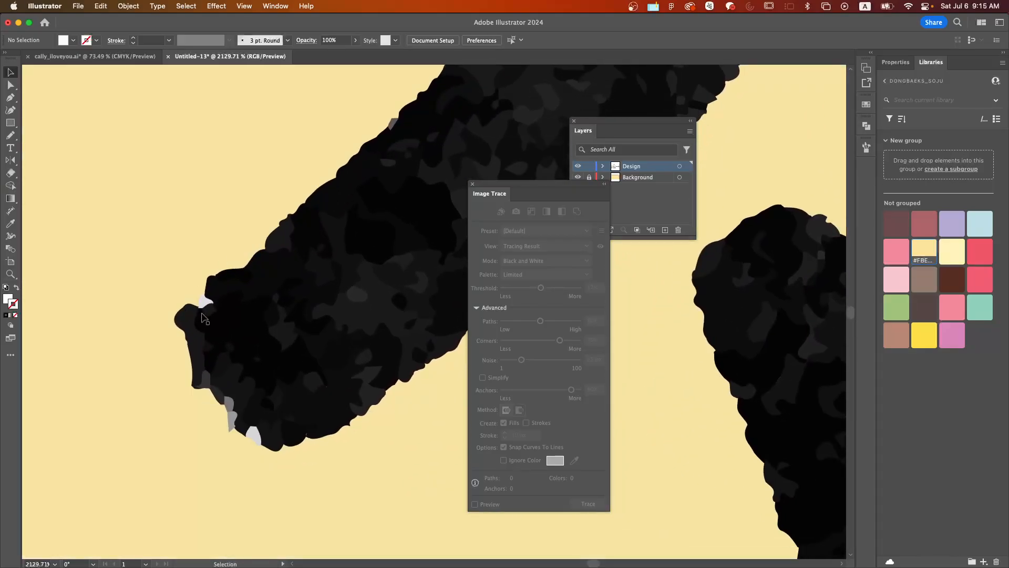
click(204, 318)
click(156, 276)
click(298, 329)
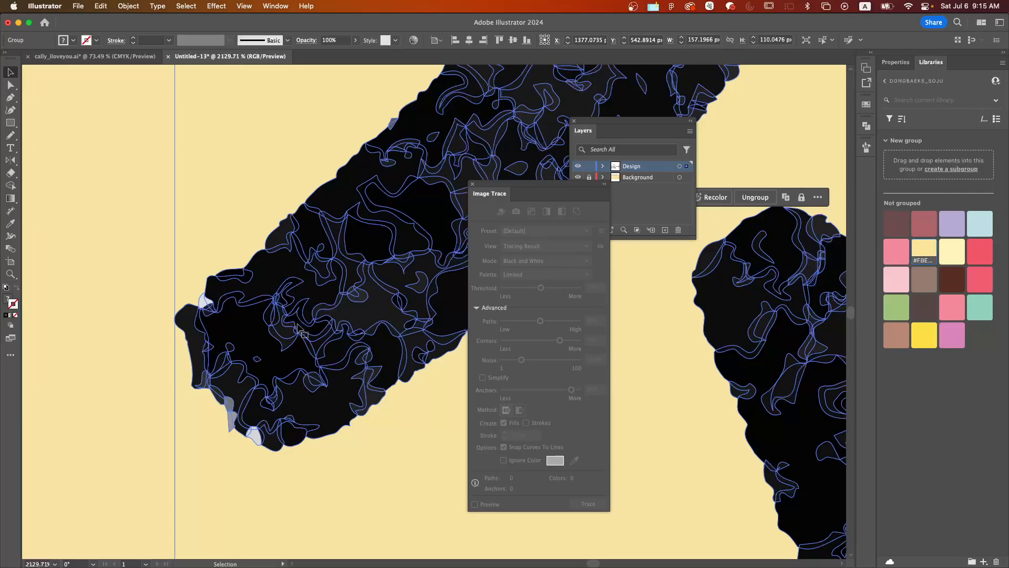
click(246, 180)
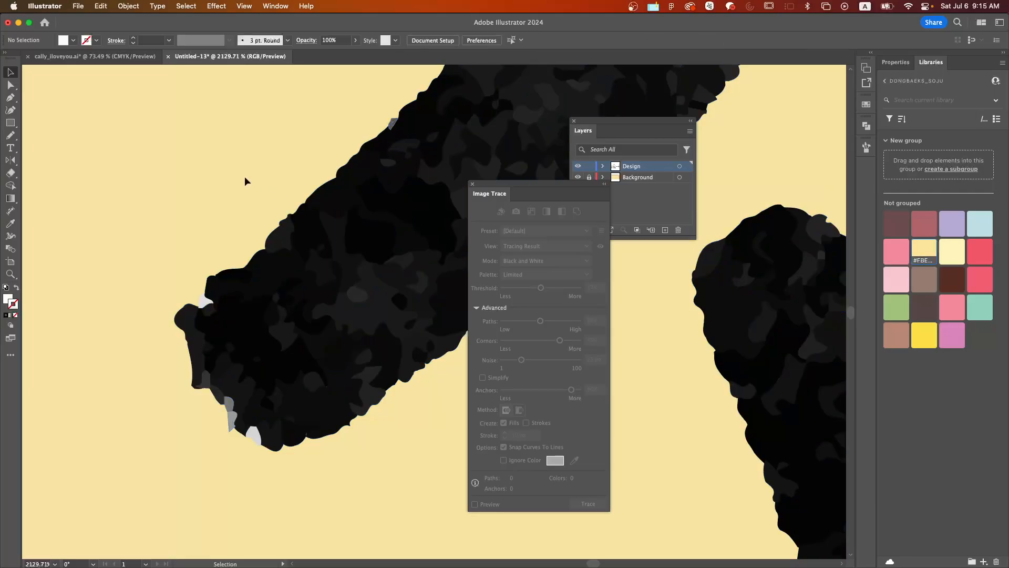
Select the white fragment on the upper edge of the ㅅ stroke's lower-left end, show its color values and recolor it to match the adjacent black (#0c0c0c).
click(11, 85)
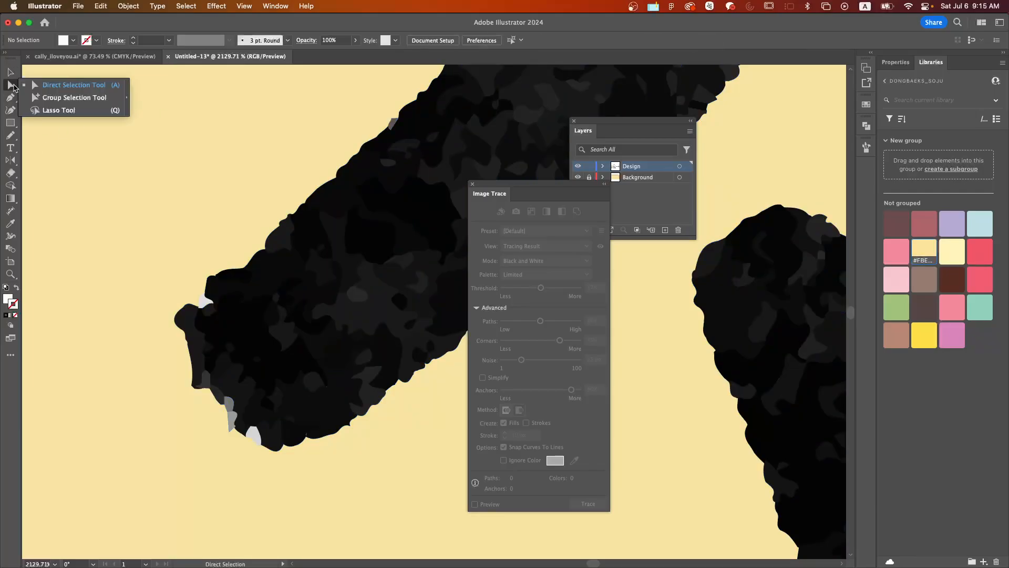
click(78, 99)
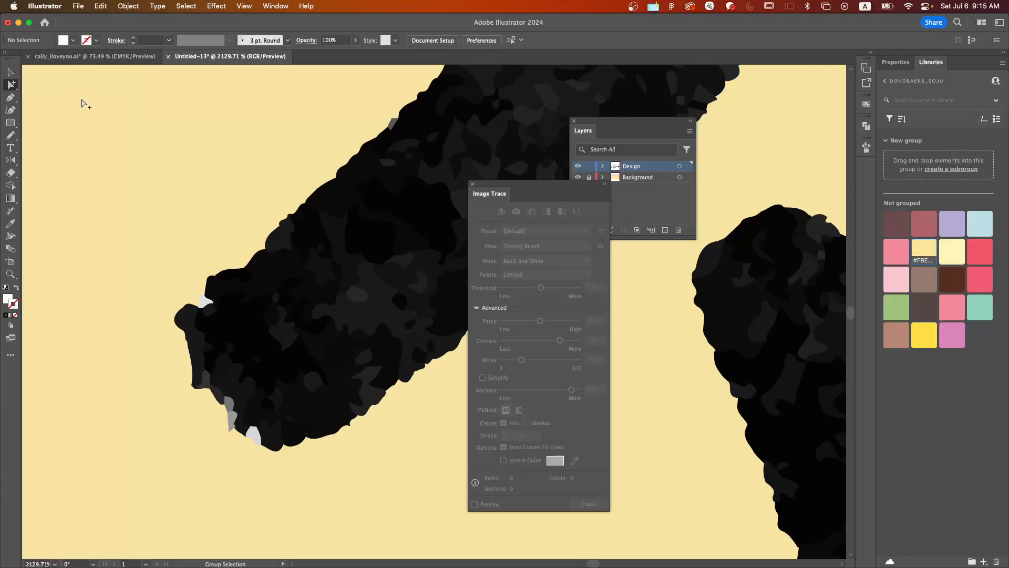
click(204, 303)
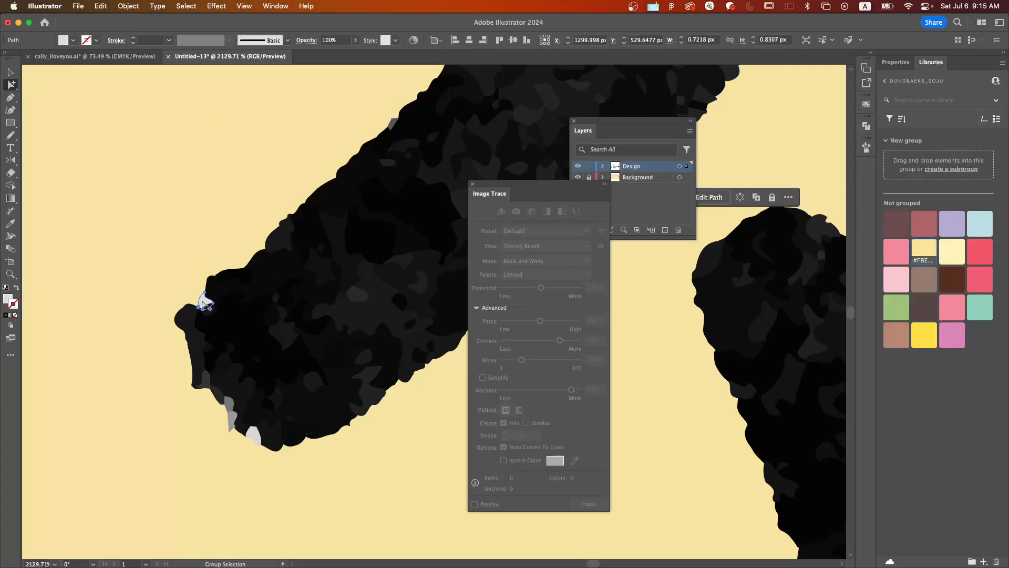
click(273, 6)
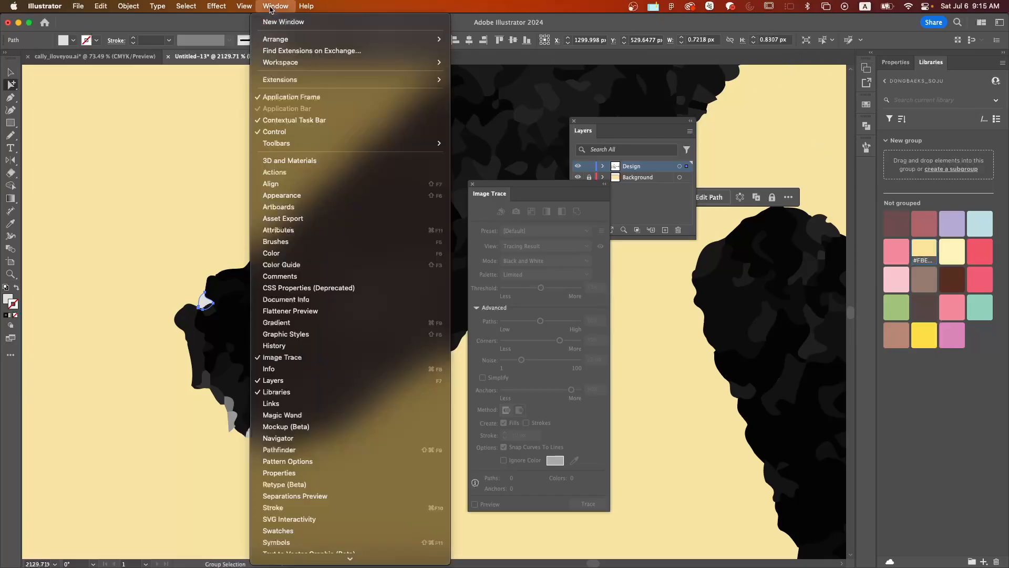
click(327, 253)
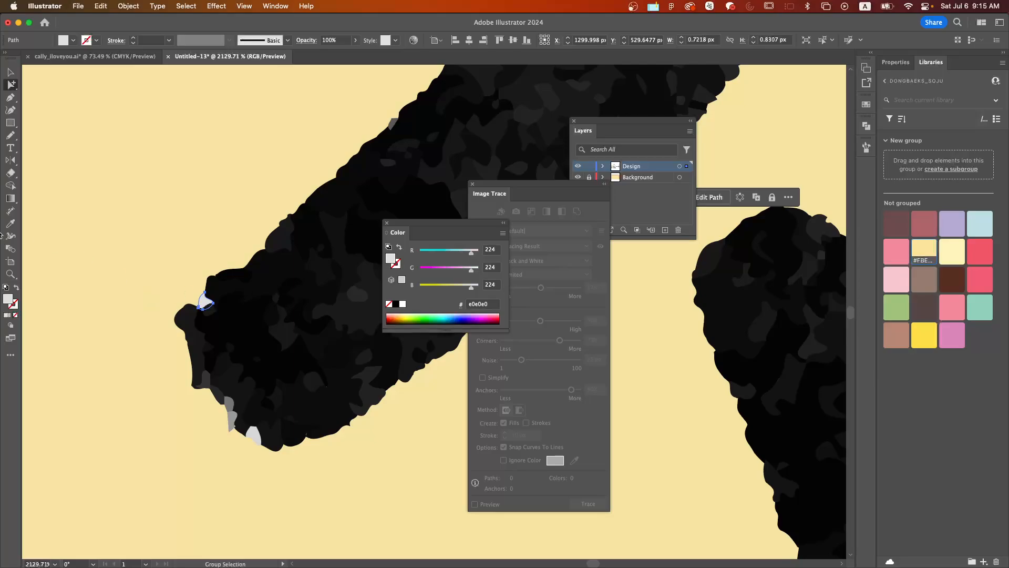
click(10, 224)
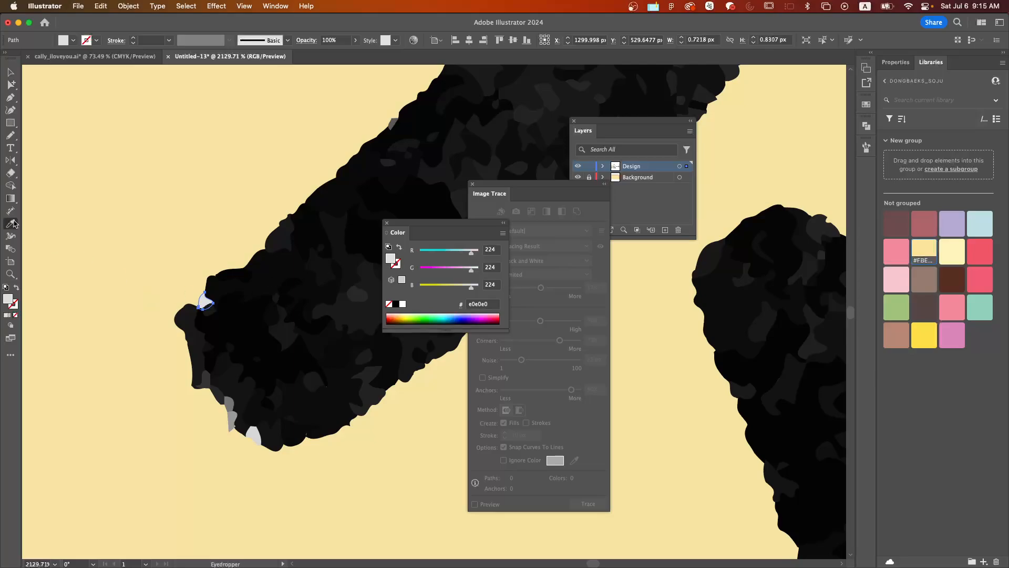
click(208, 292)
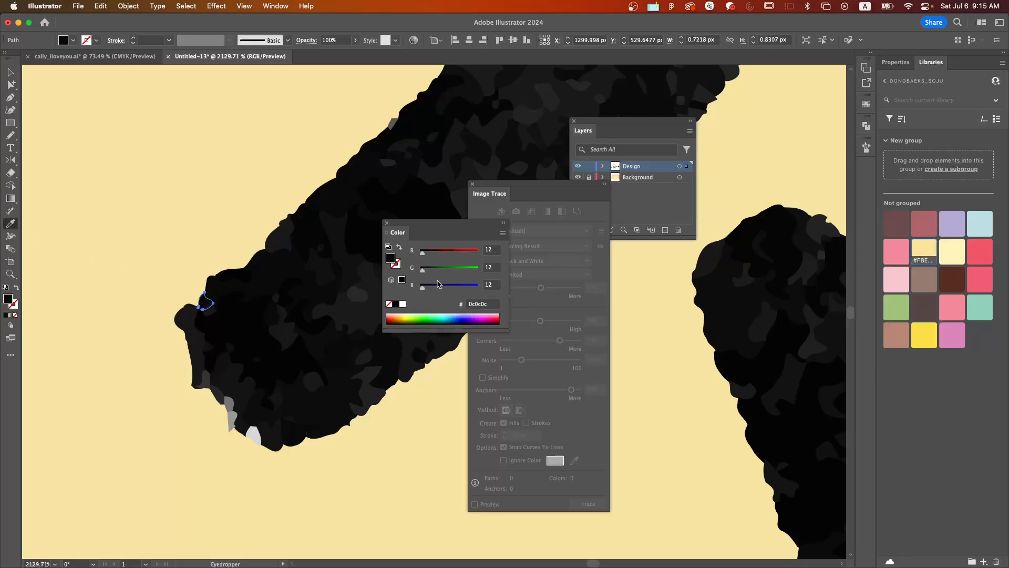
Recolor the white and gray fragments on the lower edge of the same stroke end with adjacent near-black fills (#151515, #0f0f0f), and deselect.
super+click(232, 420)
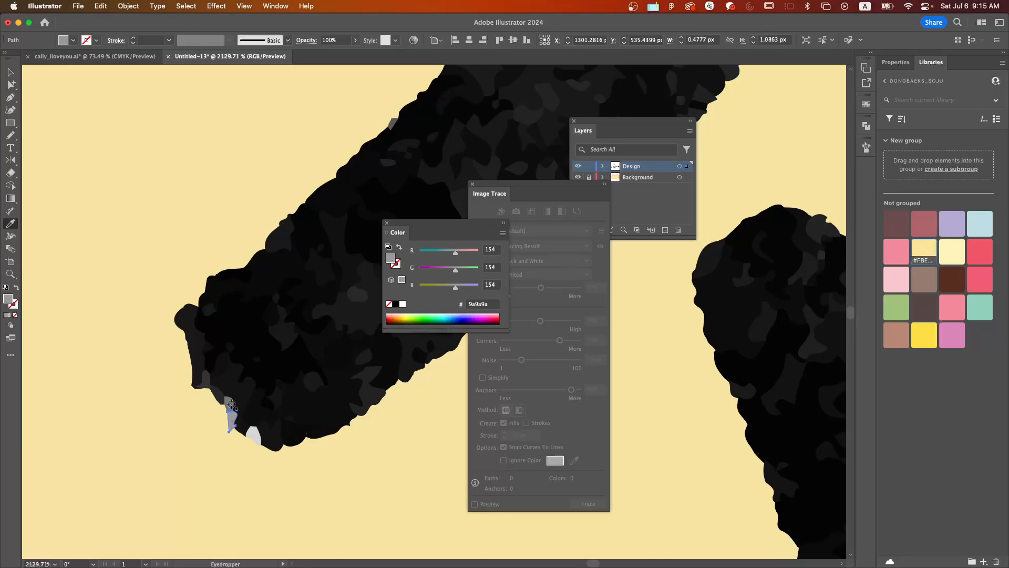
click(232, 403)
super+click(254, 435)
click(248, 426)
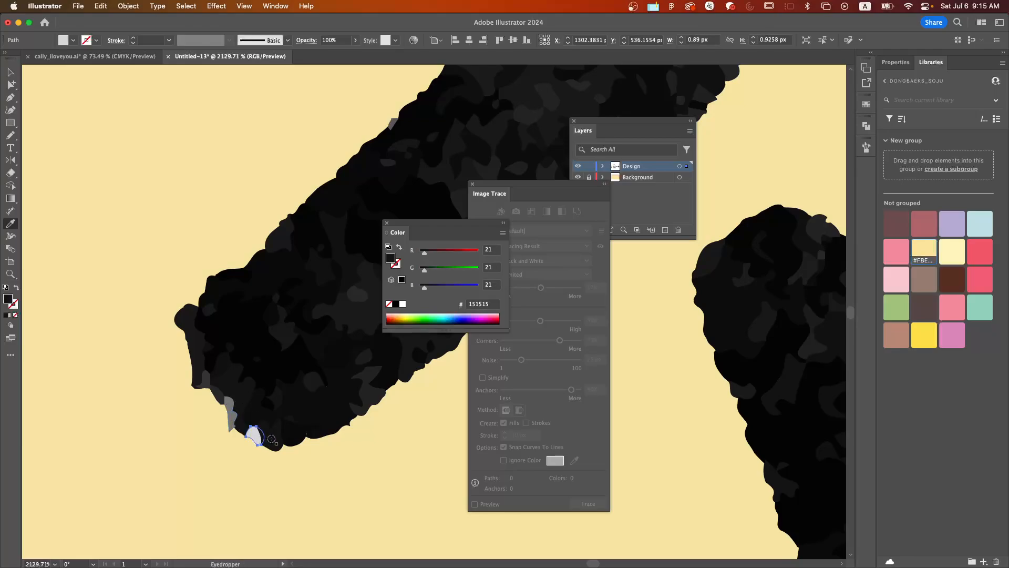
super+click(228, 405)
click(237, 414)
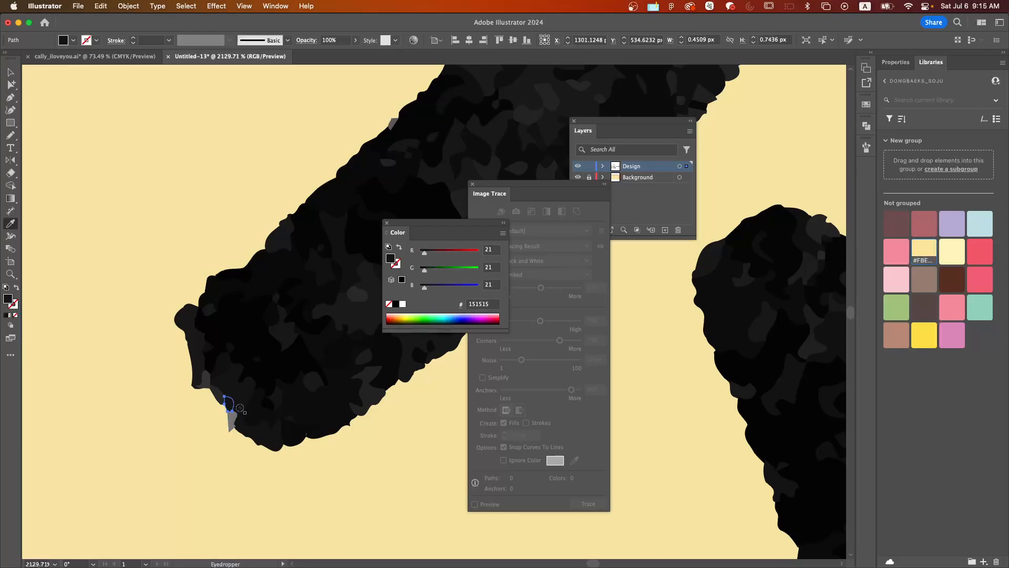
super+click(233, 424)
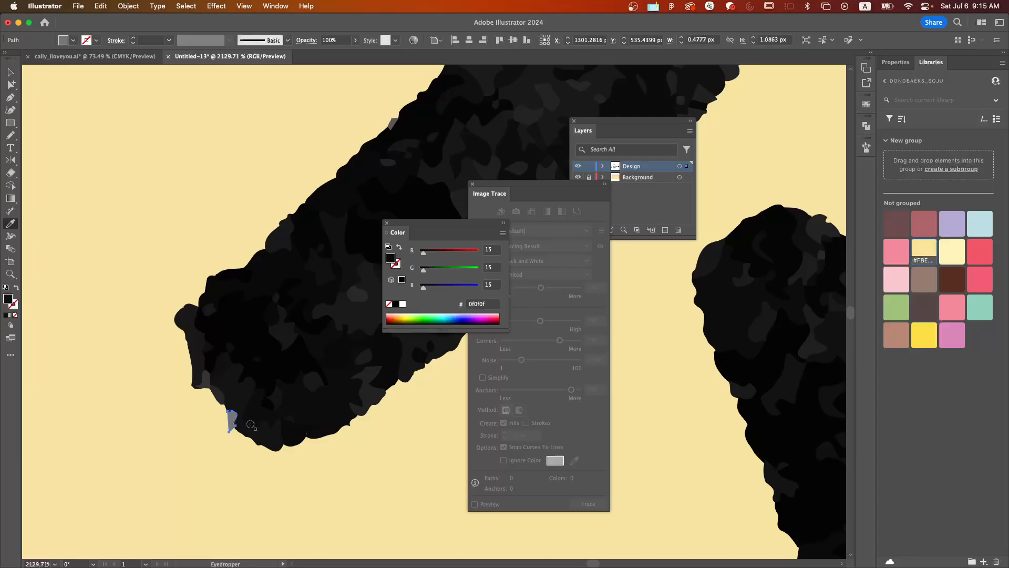
click(253, 431)
super+click(245, 473)
Recolor the light fragment at the lower tip of the vertical stroke beside the first ㅅ with the adjacent black (#060606), and deselect.
scroll(245, 472, down, 6)
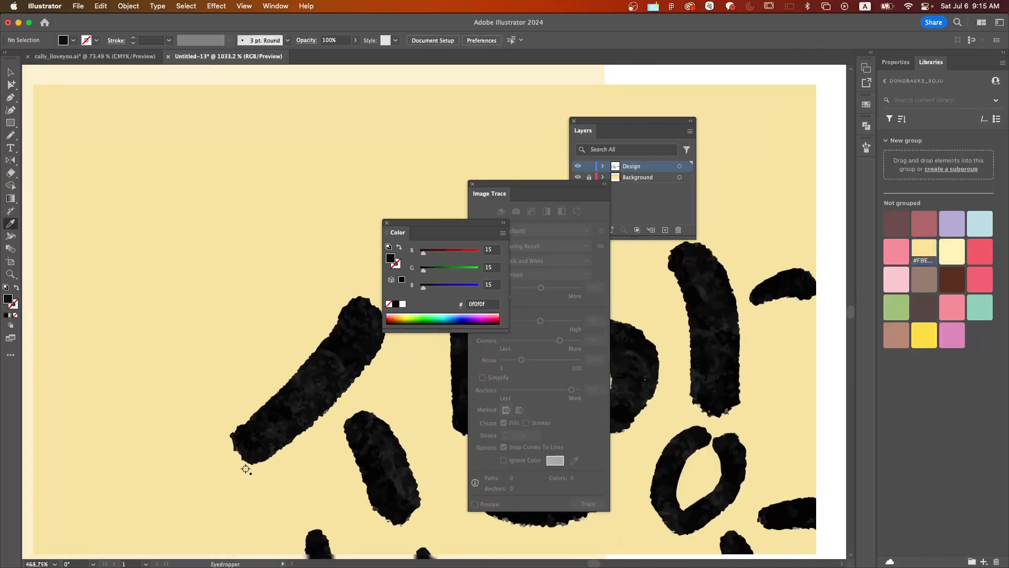
scroll(245, 469, up, 1)
scroll(246, 469, right, 1)
scroll(399, 402, down, 4)
scroll(391, 390, right, 1)
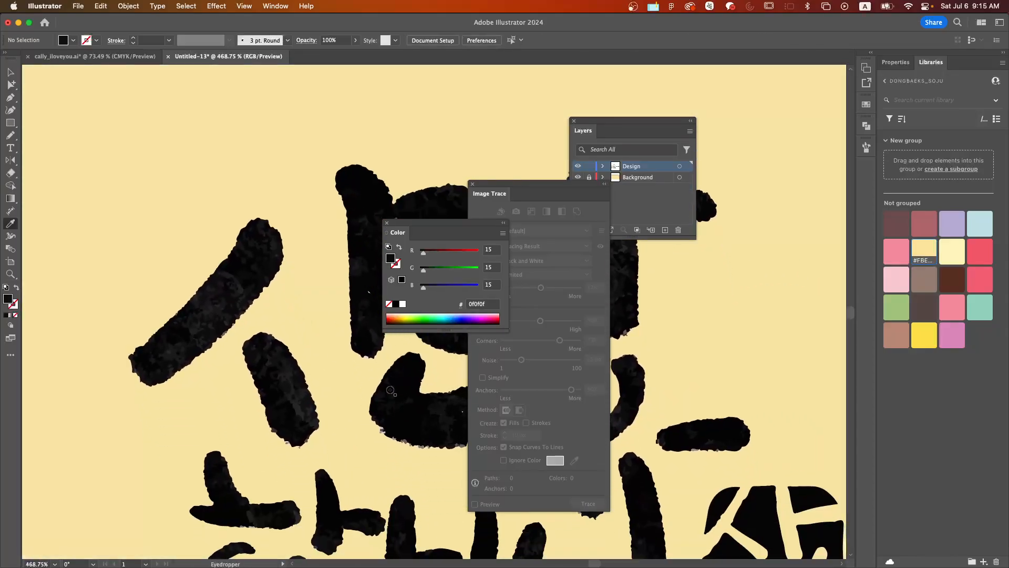
scroll(380, 353, up, 6)
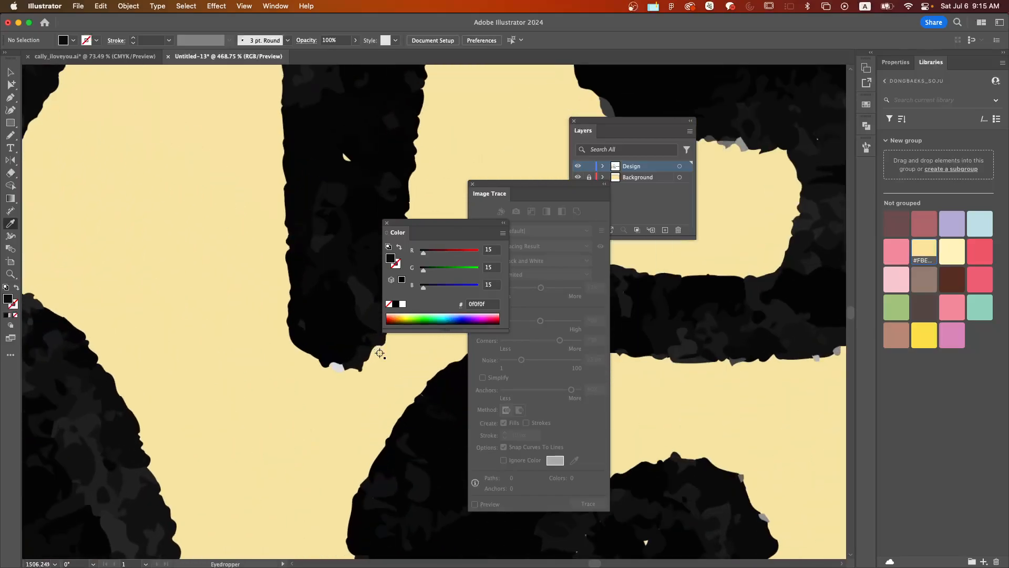
super+click(317, 373)
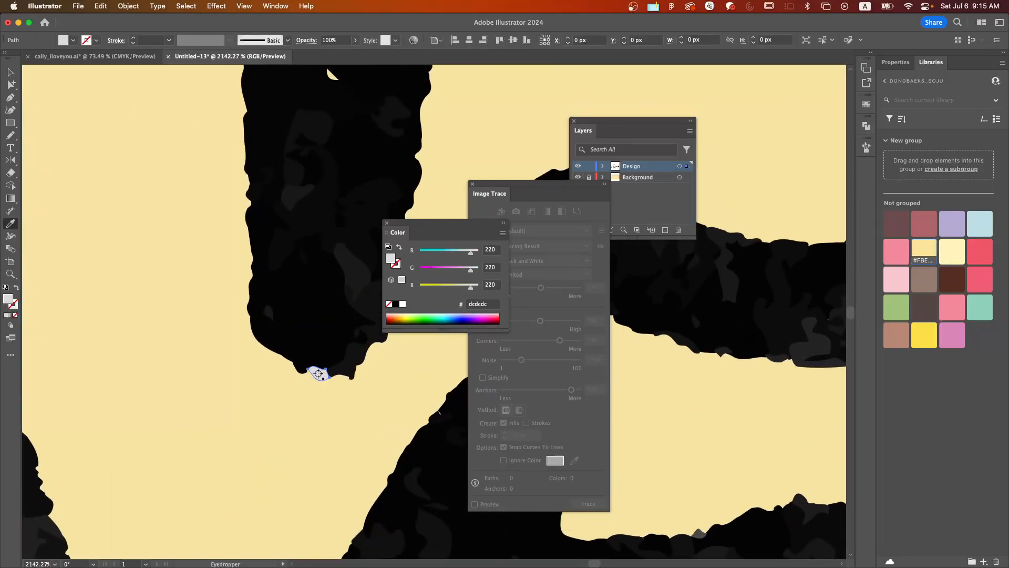
click(308, 366)
super+click(355, 394)
Recolor the light fragments on the lower-left edge of the top line's lowest curved stroke with sampled neighboring dark fills, and deselect.
scroll(355, 394, down, 8)
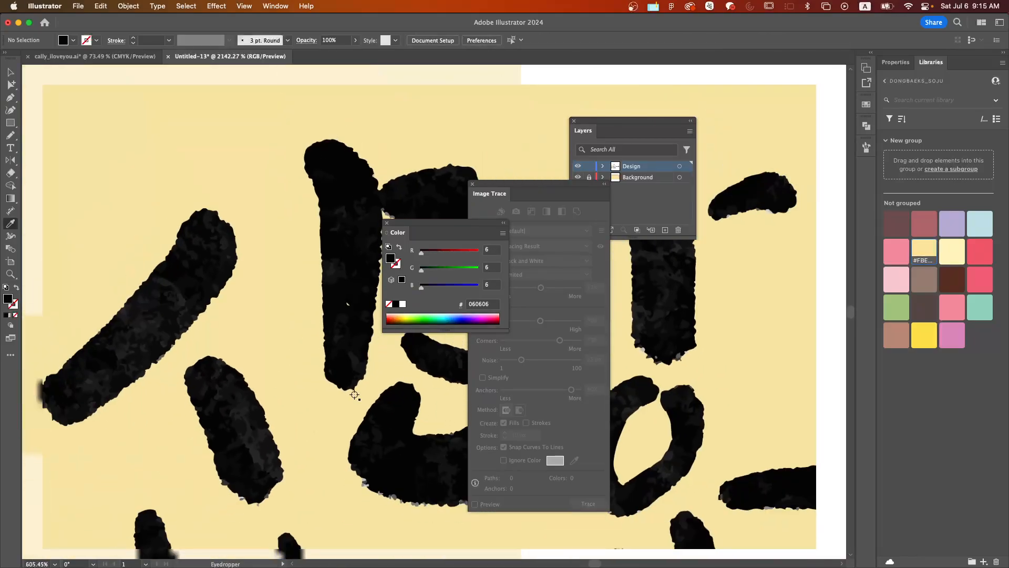
scroll(362, 452, up, 6)
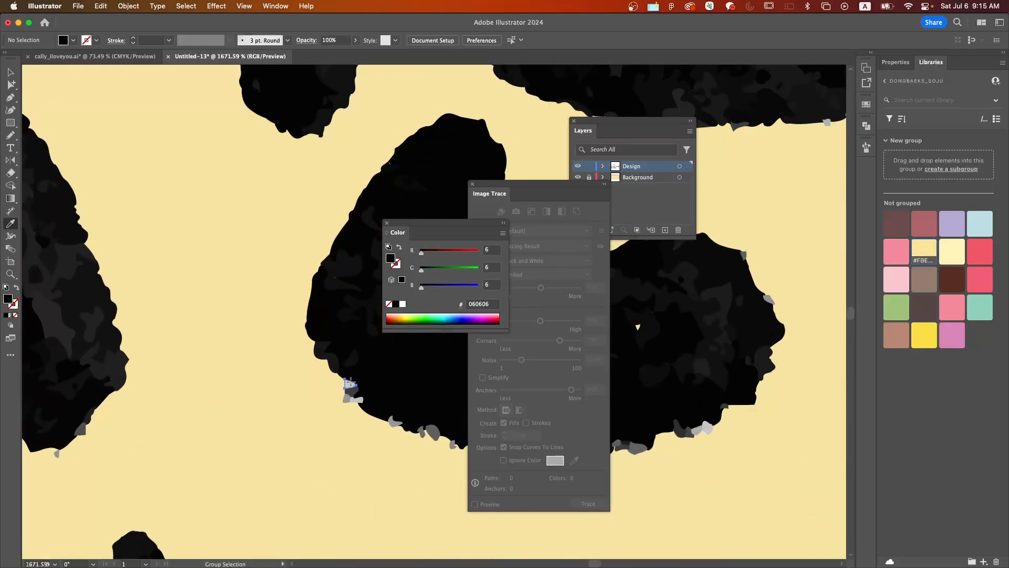
super+click(348, 383)
click(361, 378)
super+click(360, 401)
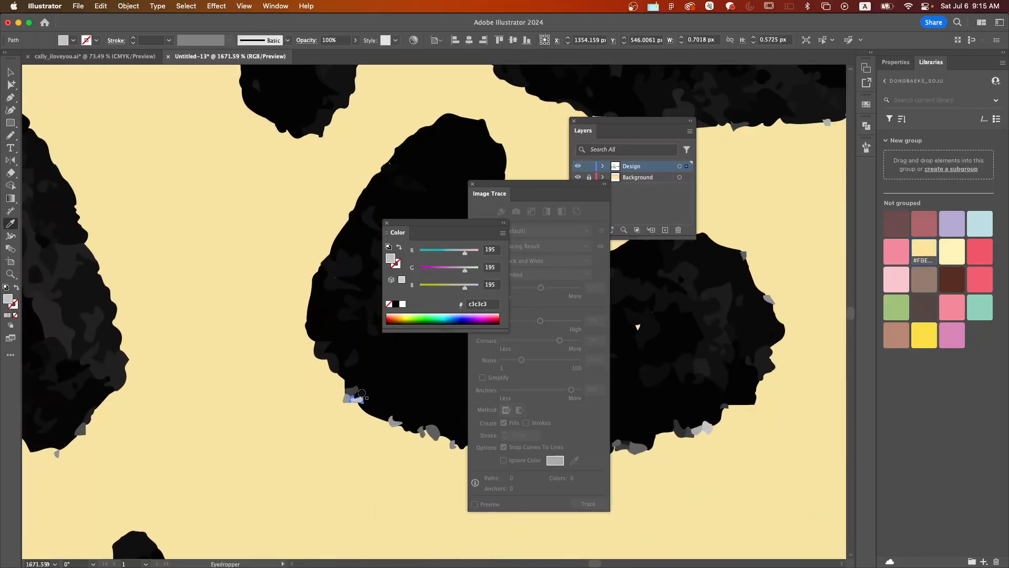
click(363, 392)
super+click(396, 423)
click(389, 412)
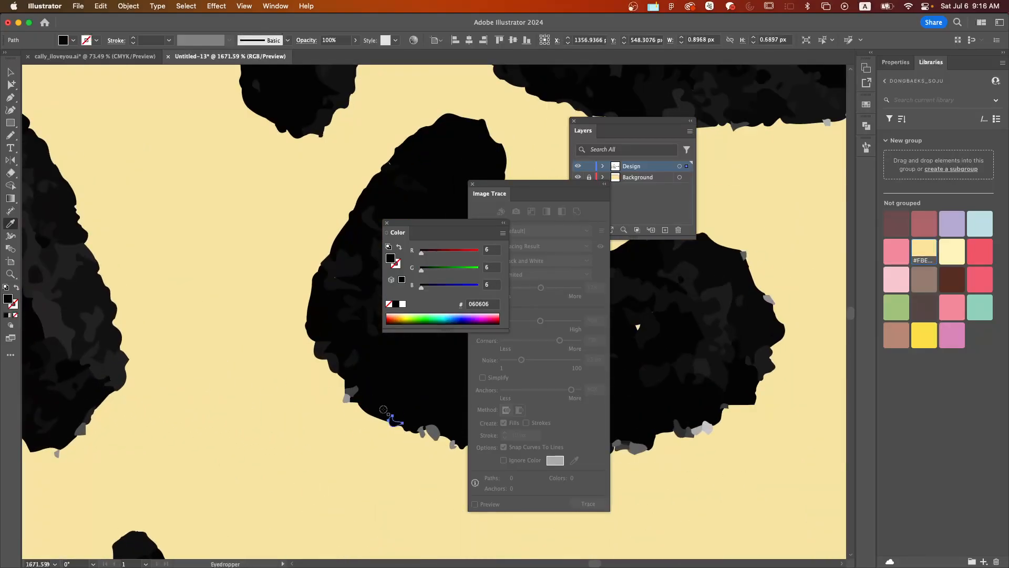
super+click(348, 398)
click(357, 391)
key(super+shift+a)
Recolor the light fragments along the lower-right edge of that curved stroke with the adjacent black (#060606).
scroll(404, 447, down, 10)
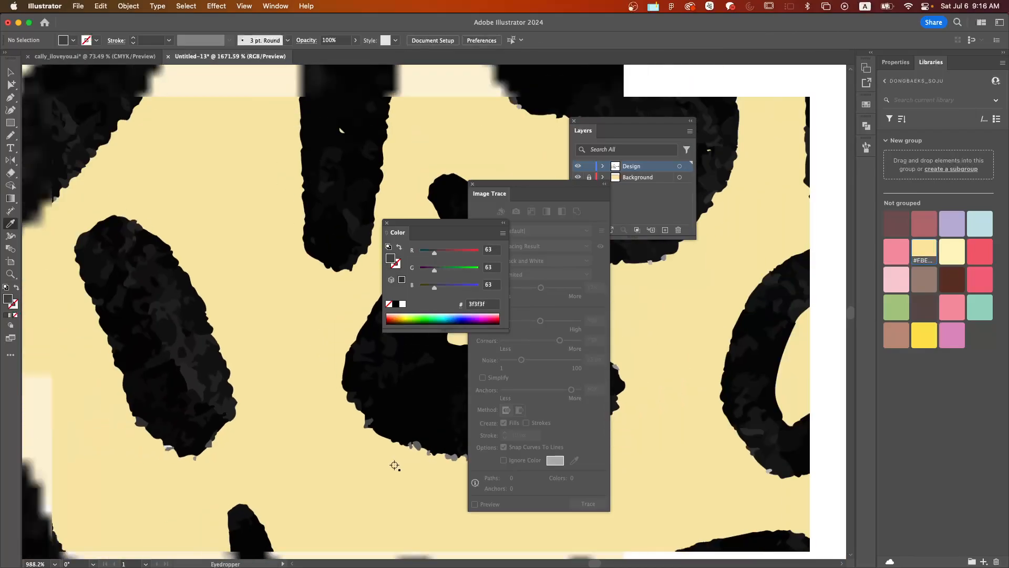
drag(409, 456, 228, 344)
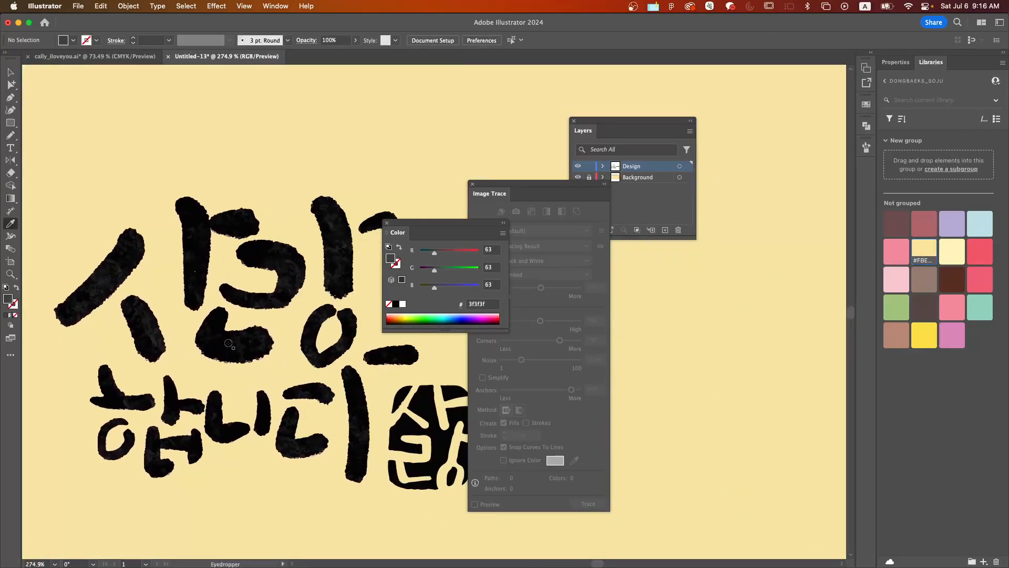
scroll(245, 349, up, 6)
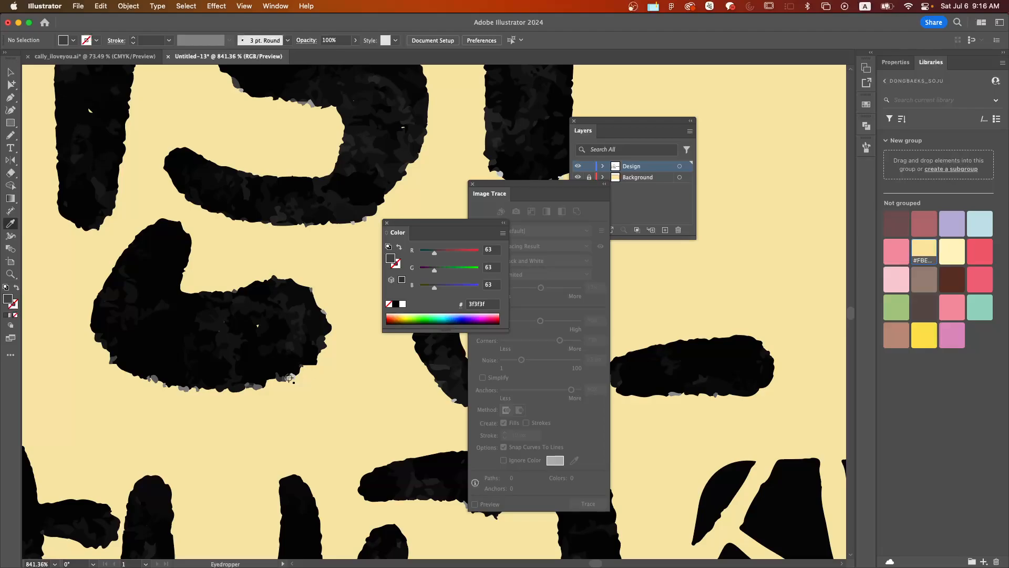
scroll(290, 378, up, 6)
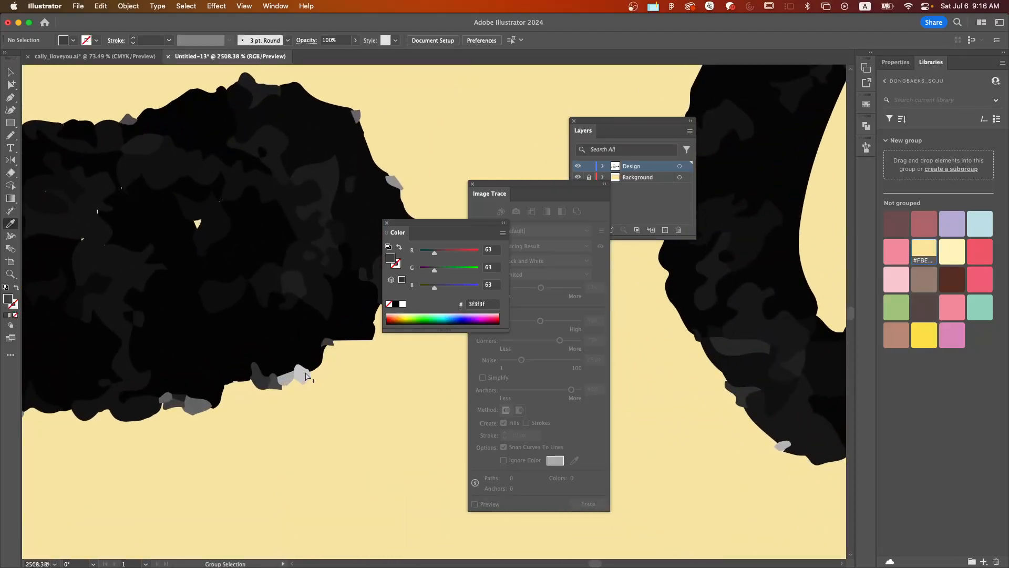
super+click(307, 376)
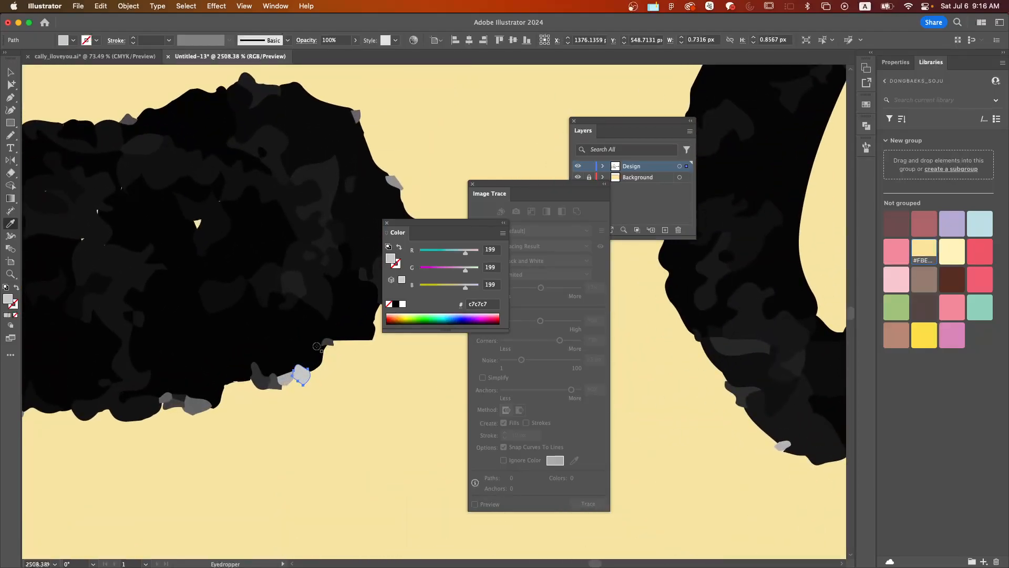
click(317, 346)
super+click(286, 380)
click(284, 359)
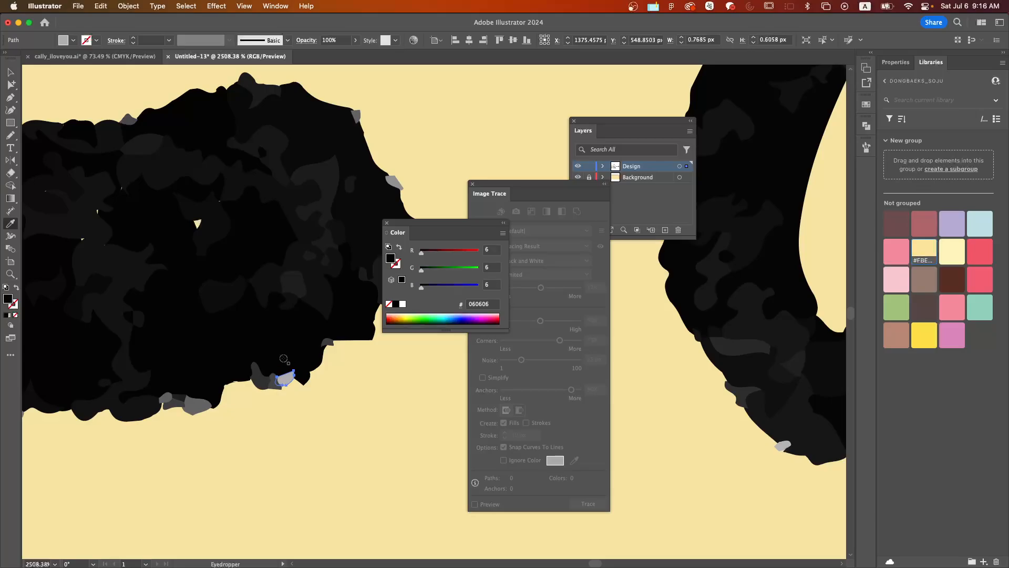
super+click(198, 404)
click(201, 389)
Recolor two light fragments under the ㄷ's lower curve in the last syllable, using adjacent gray (#757575) and near-black (#0d0d0d).
scroll(201, 390, down, 8)
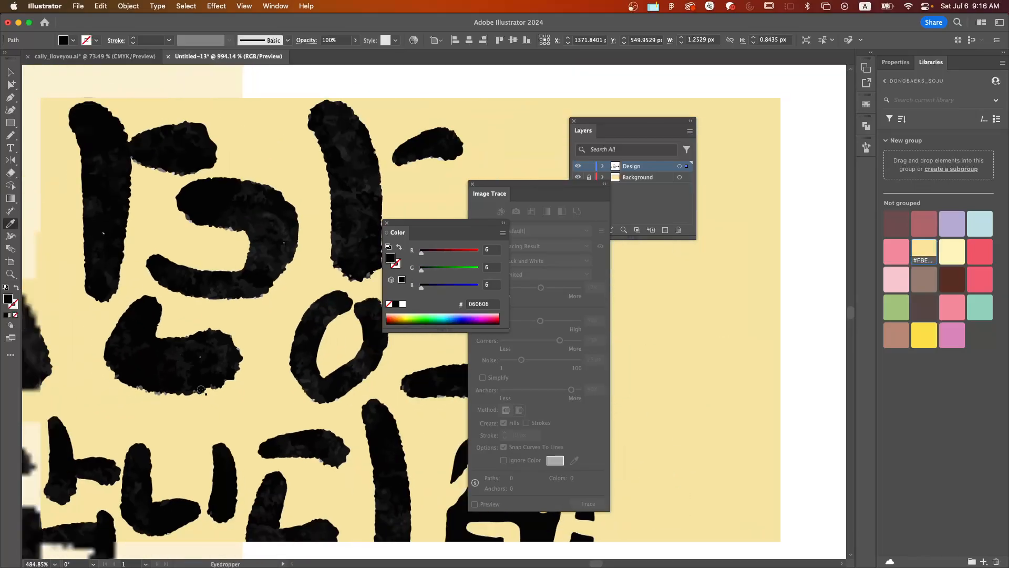
scroll(201, 389, down, 4)
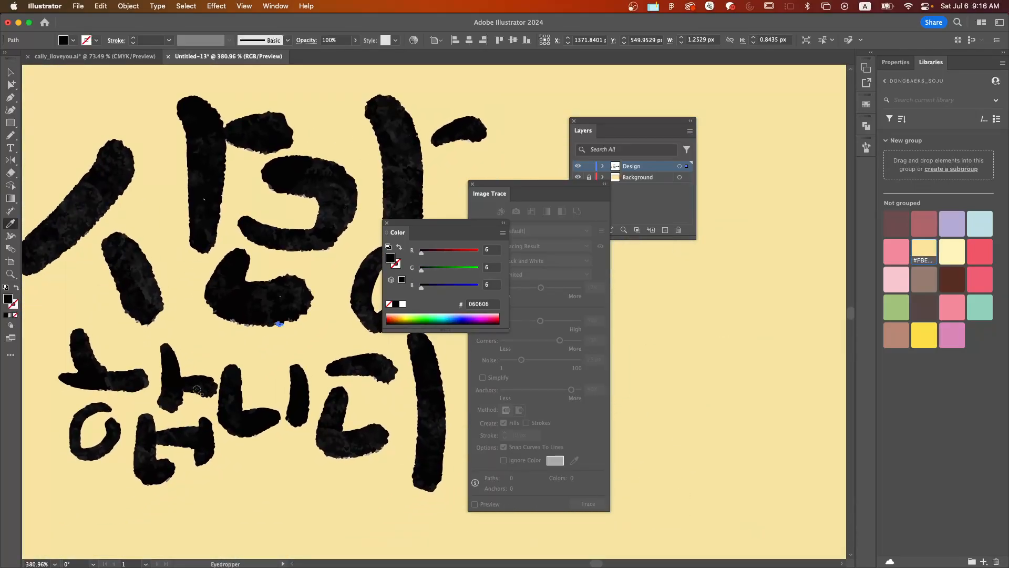
scroll(198, 390, down, 3)
scroll(197, 389, right, 3)
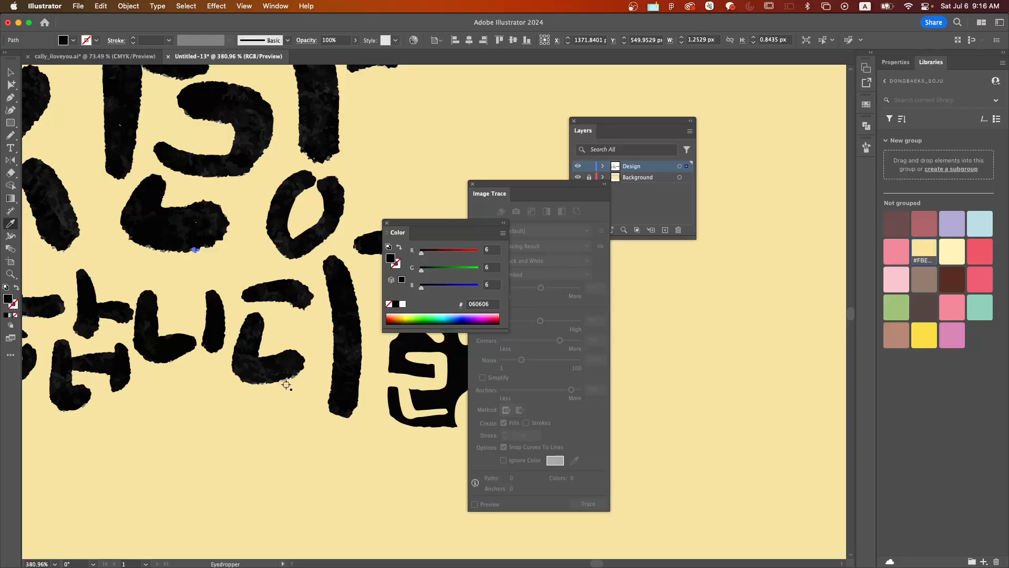
scroll(287, 385, up, 5)
super+click(188, 381)
click(177, 380)
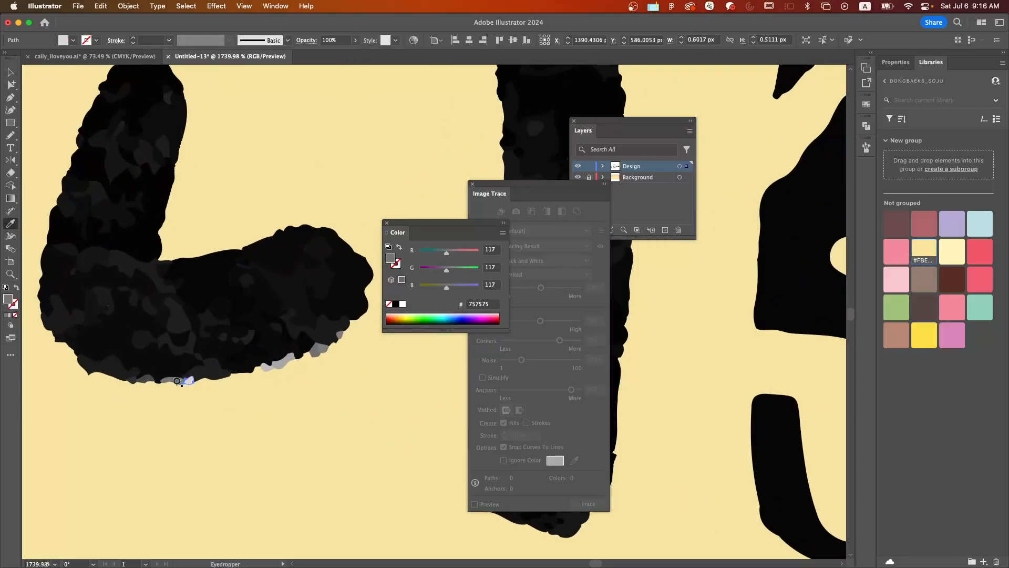
super+click(281, 362)
click(281, 351)
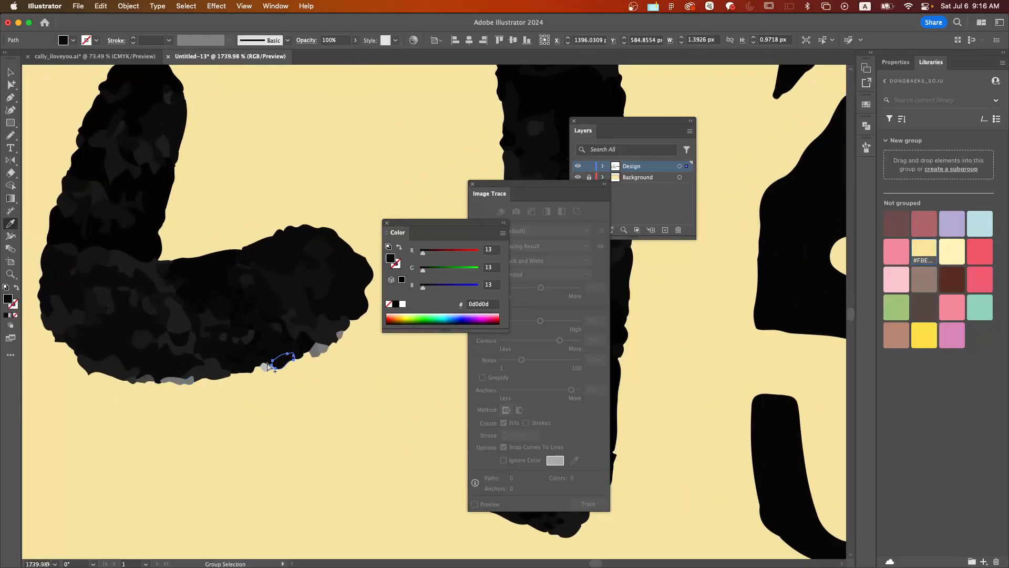
Recolor the light fragment just left of the previous one under the ㄷ with a sampled near-black fill (#1b1b1b).
super+click(269, 362)
super+click(267, 367)
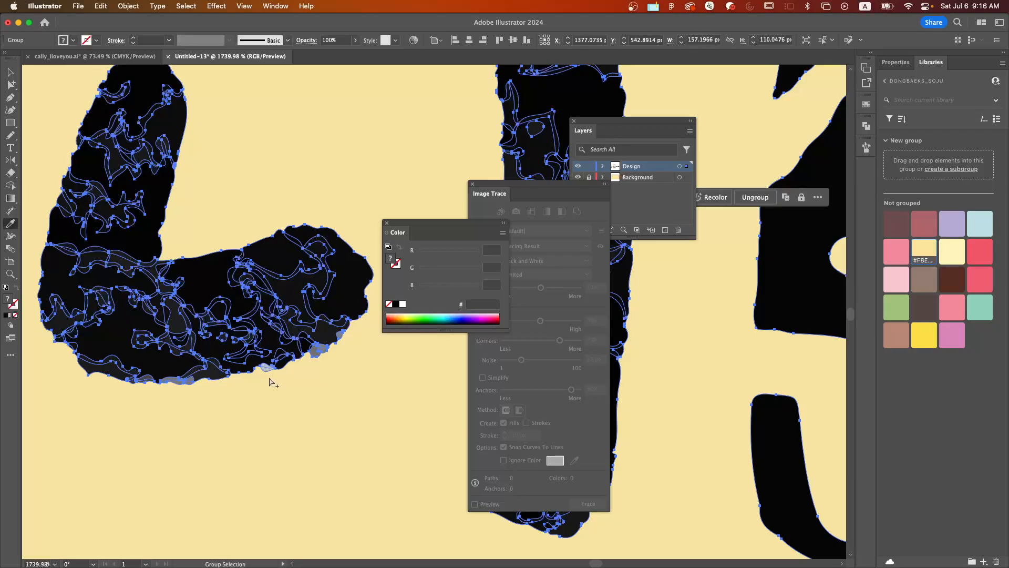
super+click(268, 366)
click(256, 358)
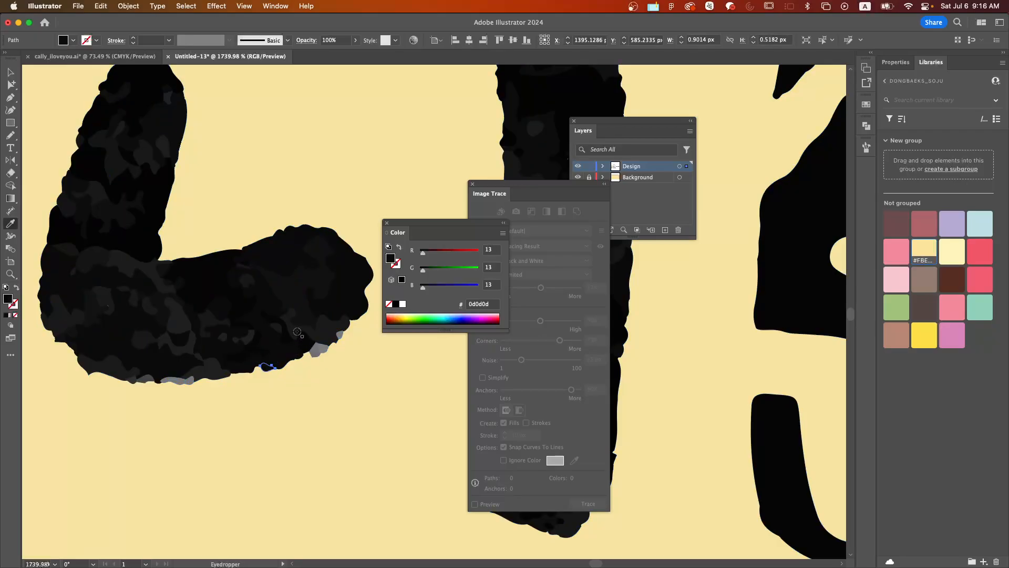
click(294, 330)
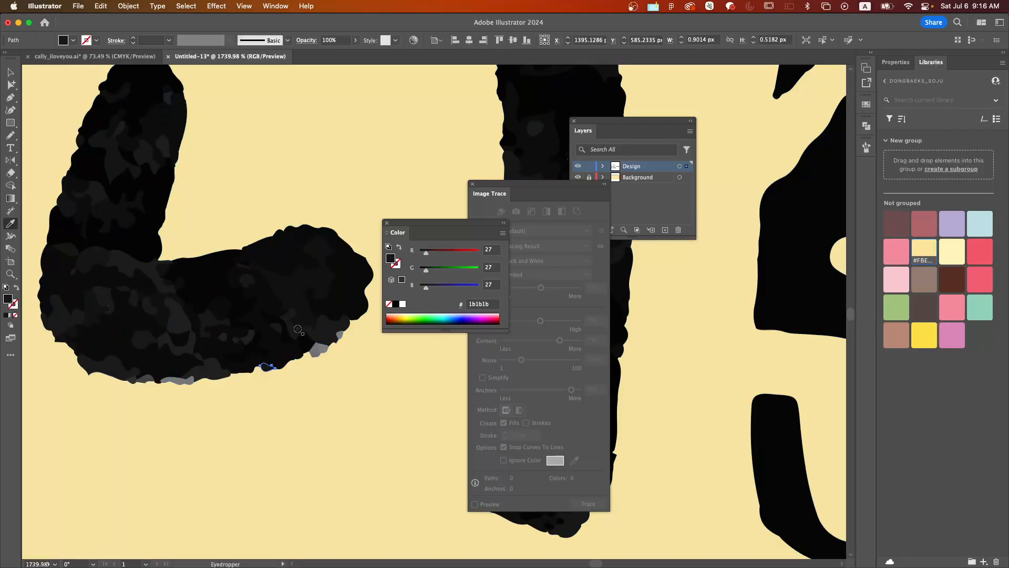
Recolor the gray fragments on the lower-right edge of the ㄷ's curve with sampled near-black fills such as #1b1b1b.
super+click(316, 349)
click(324, 339)
super+click(339, 334)
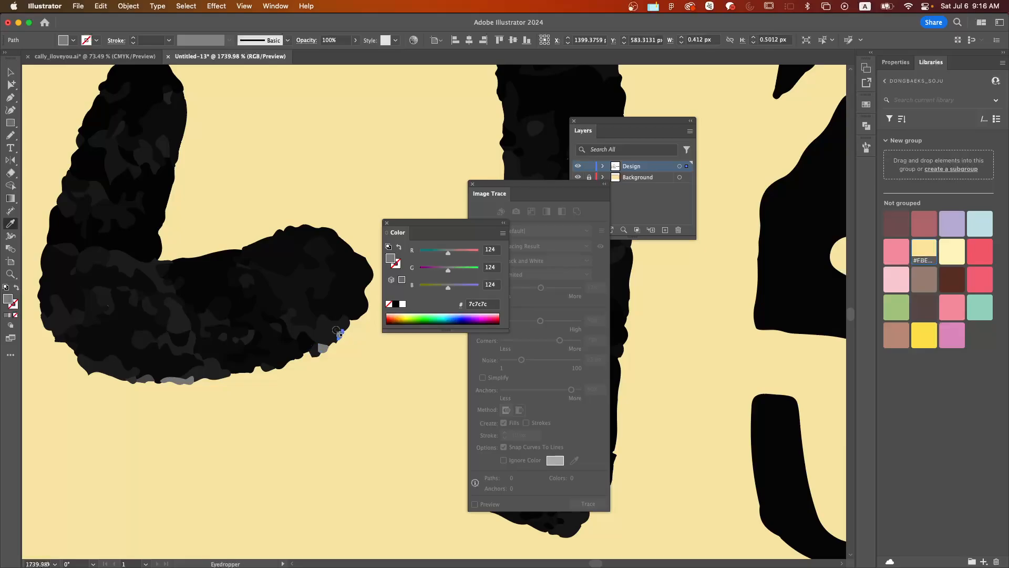
click(336, 330)
super+click(322, 348)
click(330, 331)
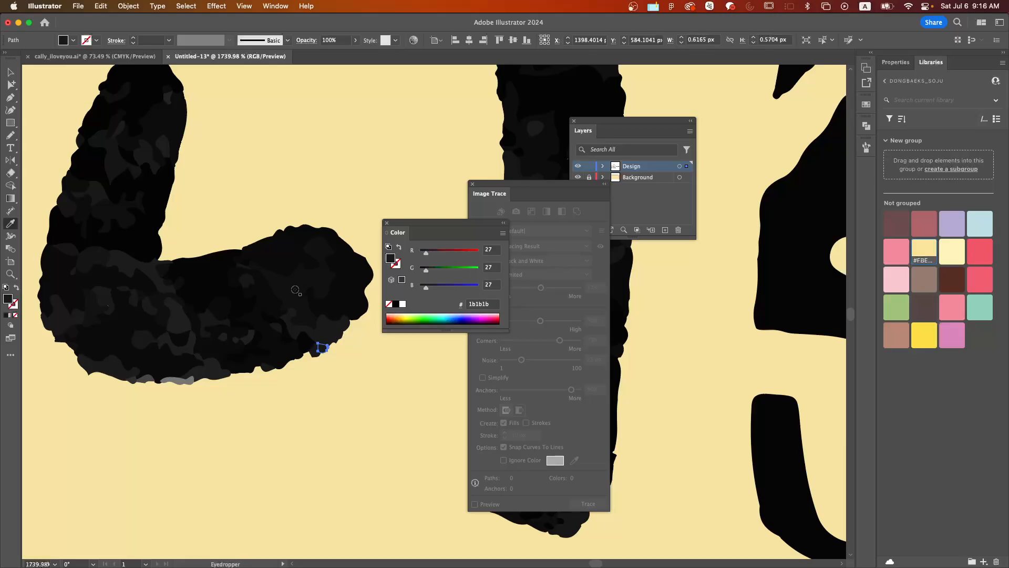
Duplicate the cleaned-up calligraphy with the black stamp and place the copy just to its right.
key(super+0)
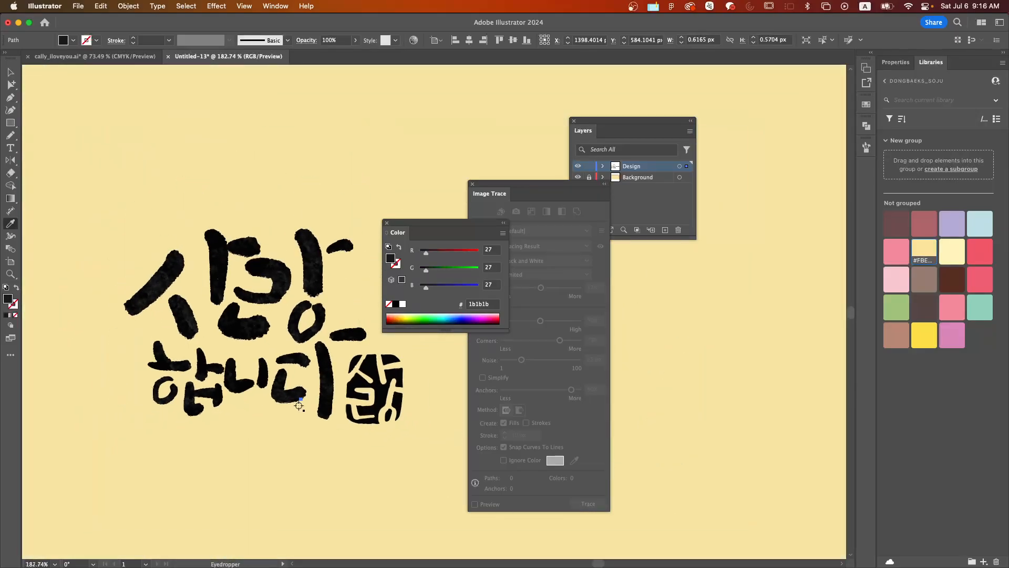
key(v)
click(331, 455)
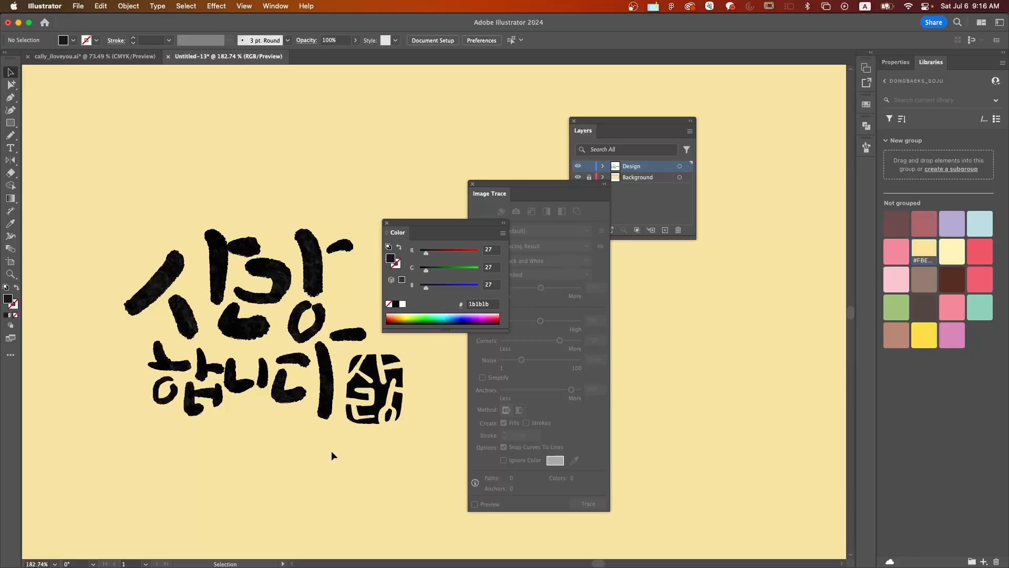
key(super+alt+0)
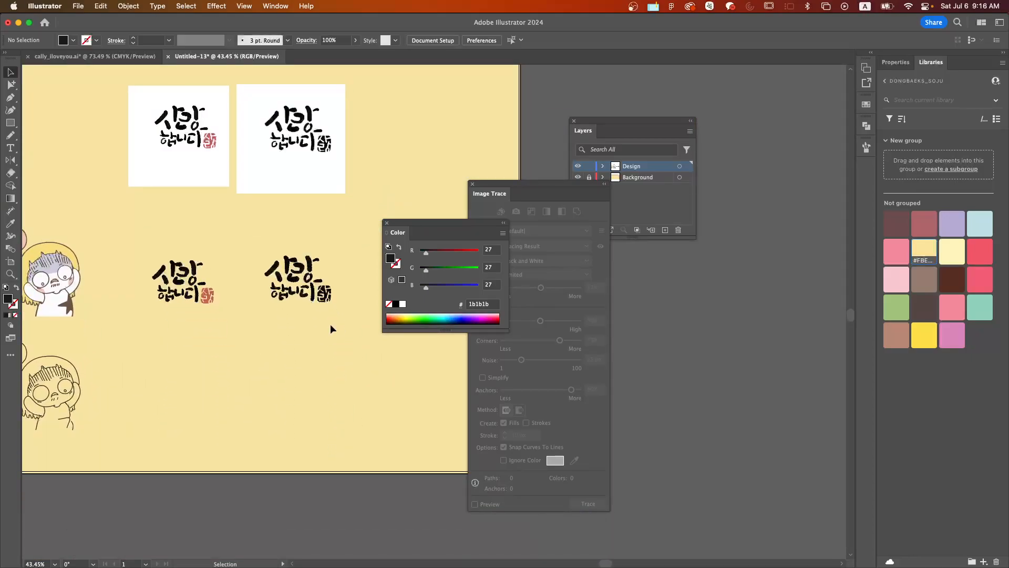
click(326, 291)
drag(321, 332, 223, 332)
drag(219, 271, 308, 271)
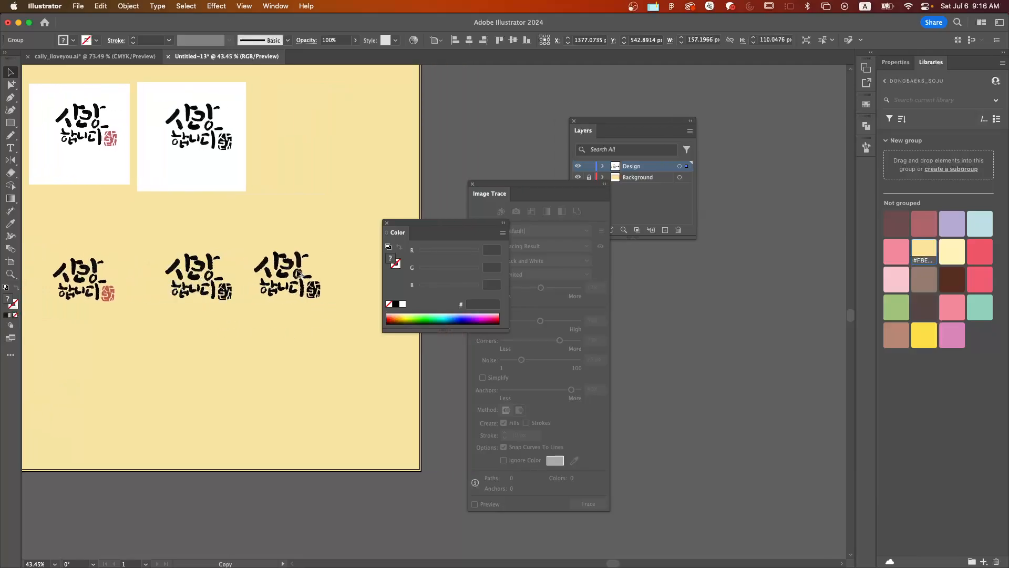
click(323, 318)
Isolate the duplicated calligraphy group and recolor all of its stamp shapes crimson (#c01739).
scroll(338, 266, up, 10)
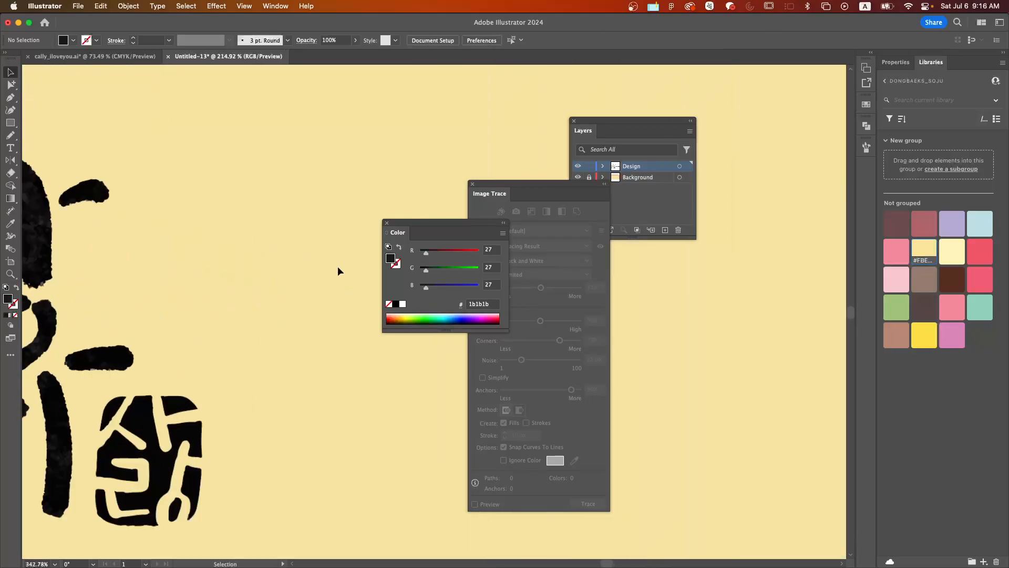
click(283, 302)
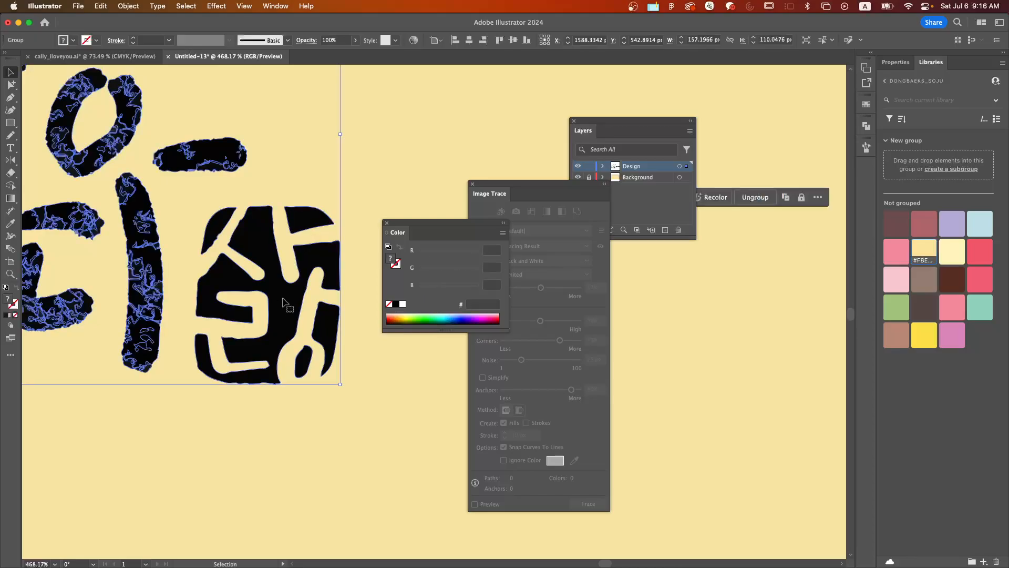
double_click(284, 302)
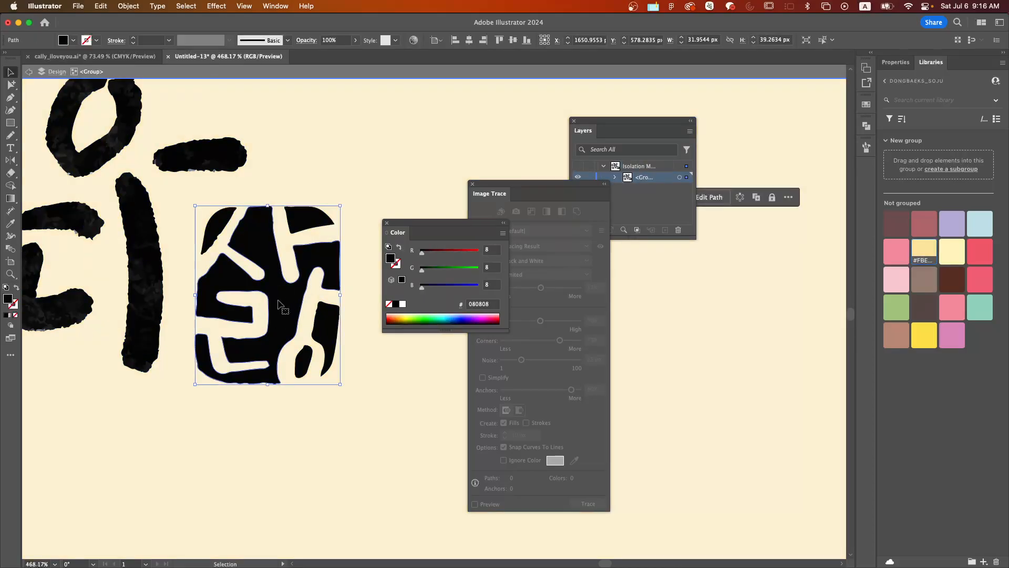
drag(283, 303, 290, 307)
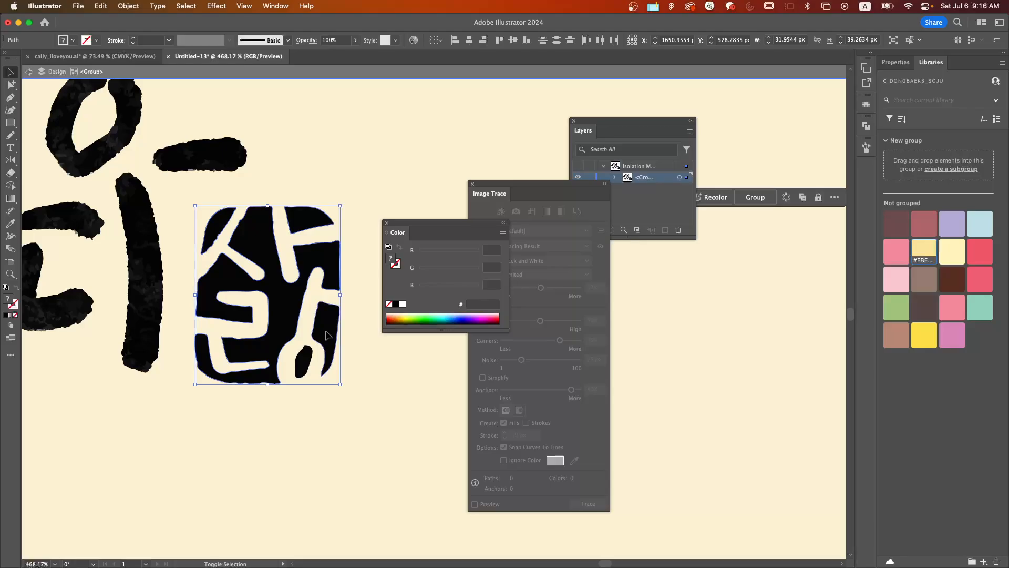
click(396, 315)
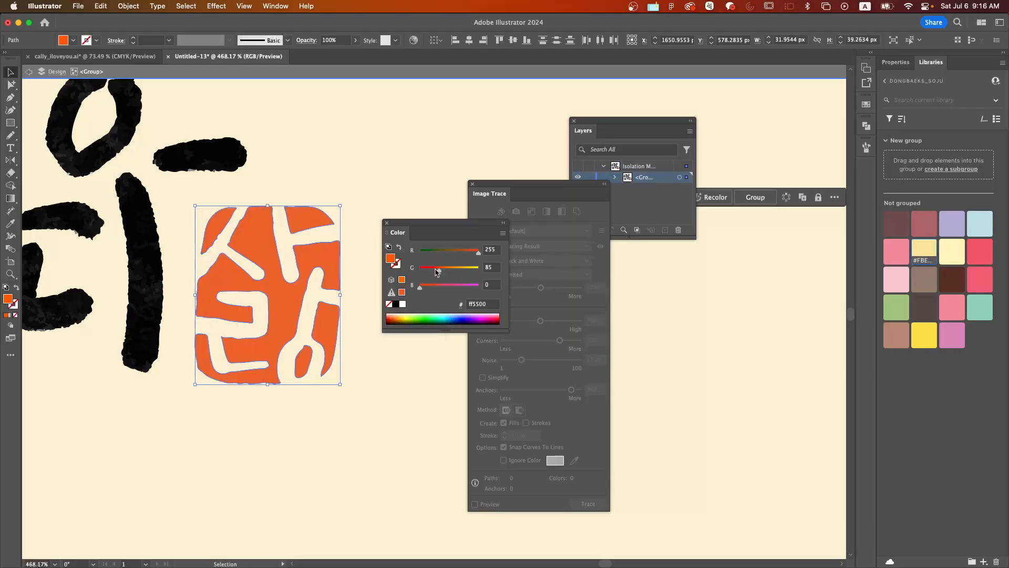
drag(438, 270, 434, 269)
drag(420, 287, 439, 287)
drag(471, 256, 432, 288)
Try to recolor the duplicate's stamp with a pink (#e1afac) sampled from the dimmed red stamp, and undo it.
scroll(207, 270, down, 10)
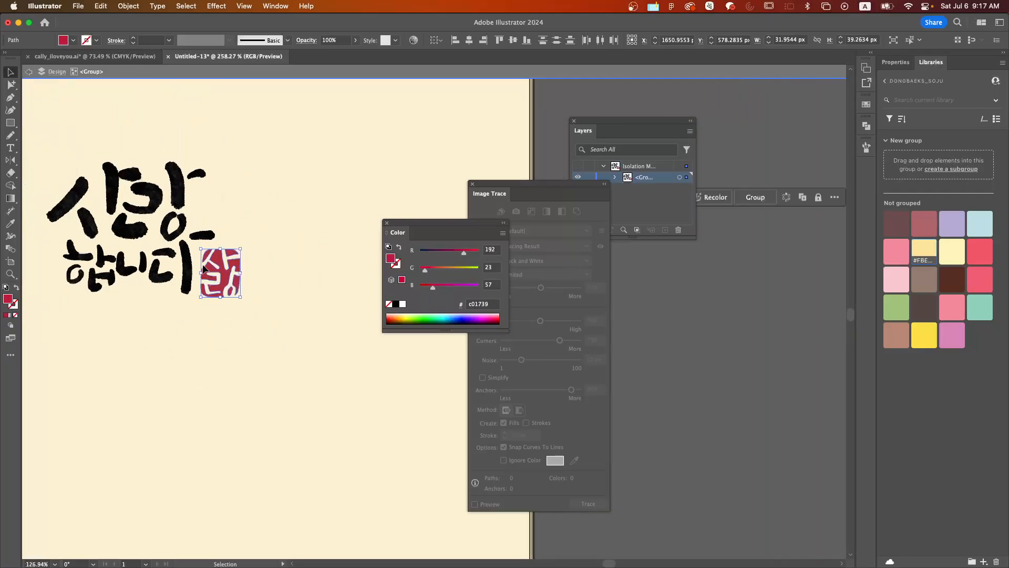
scroll(208, 270, left, 5)
scroll(207, 270, up, 5)
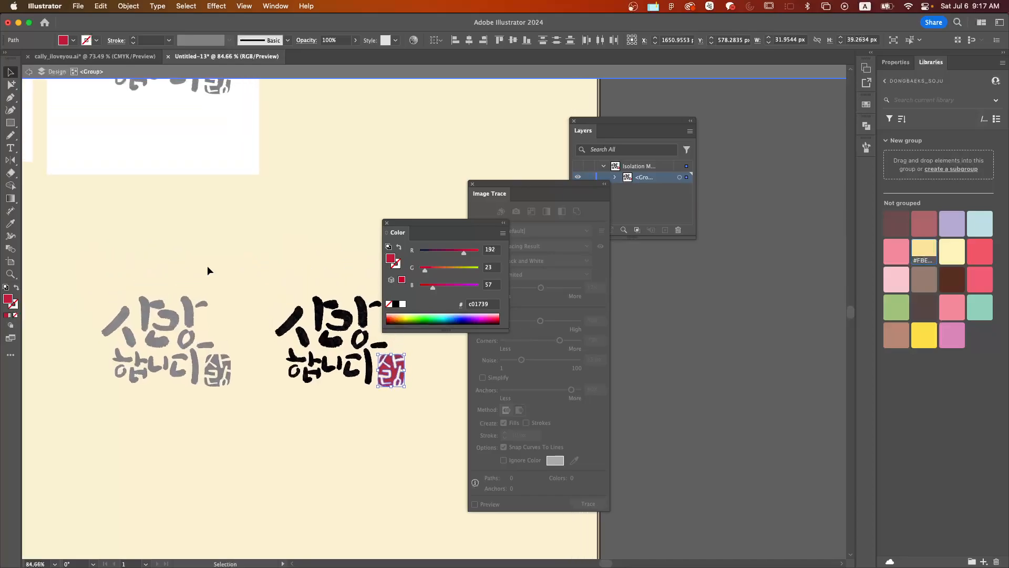
click(11, 223)
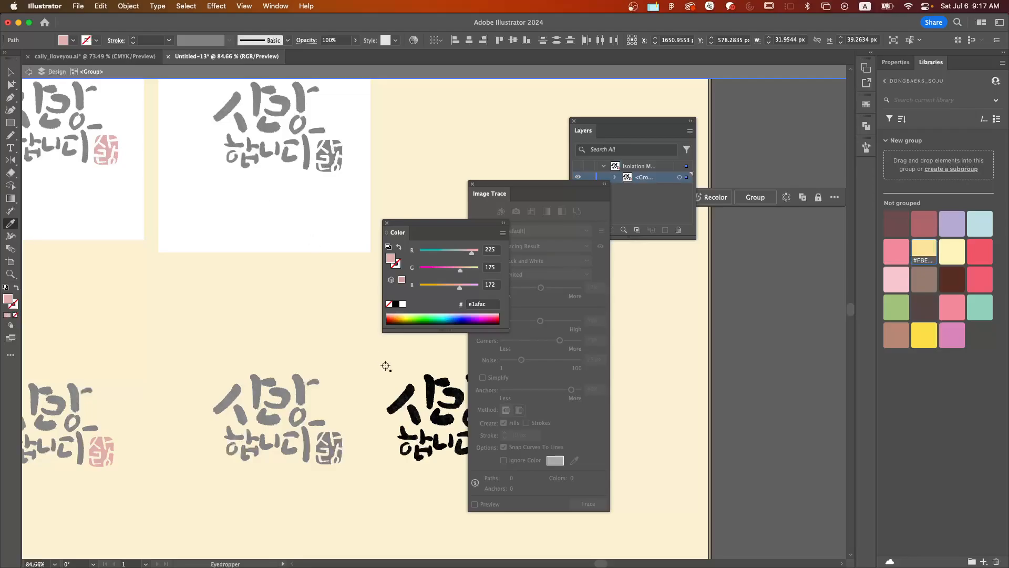
scroll(385, 365, down, 5)
scroll(425, 384, up, 5)
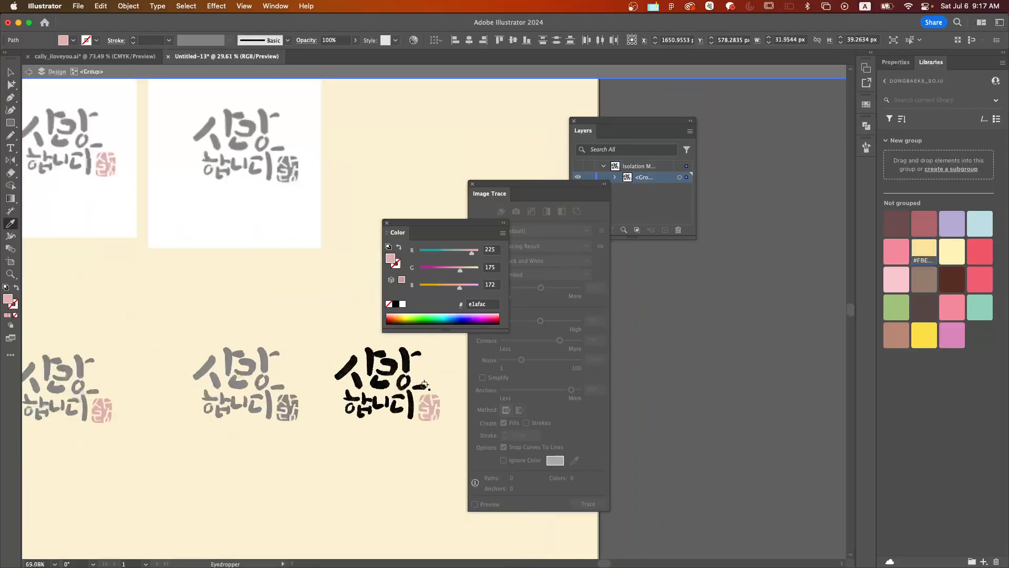
key(v)
click(449, 375)
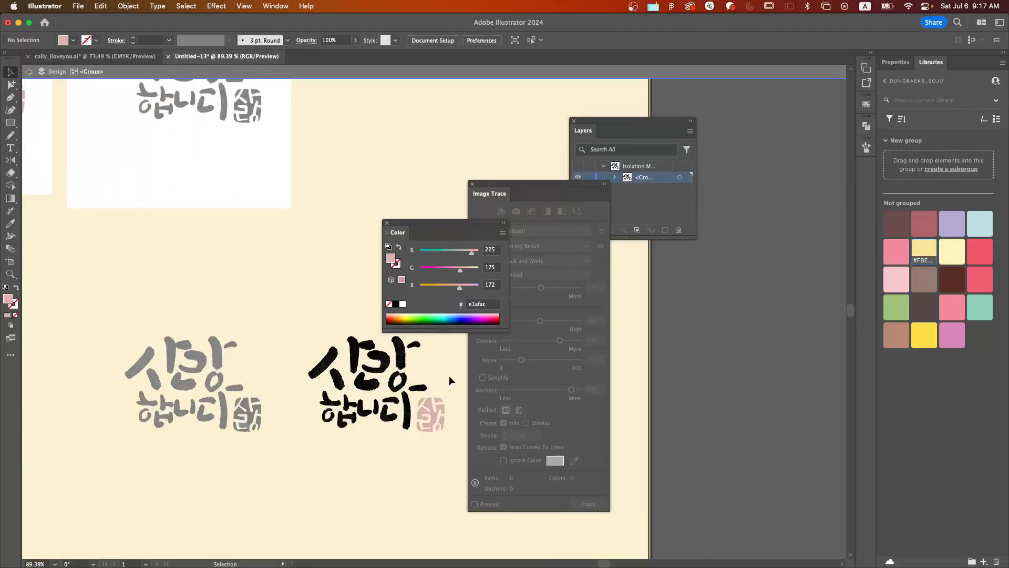
key(super+z)
Leave group isolation, then move the crimson-stamped calligraphy onto a new square artboard drawn beside the yellow one.
click(449, 375)
double_click(450, 375)
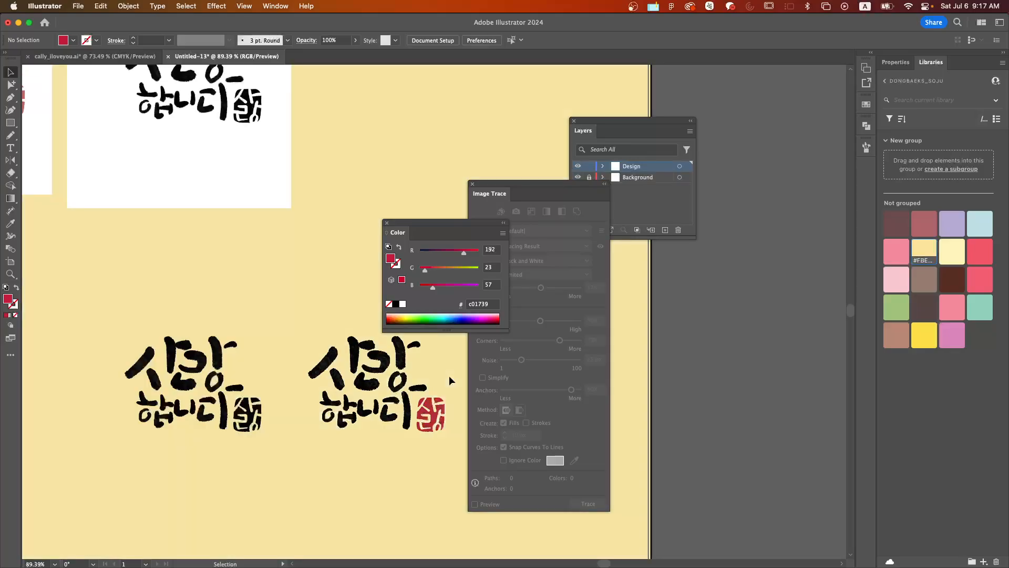
scroll(450, 376, down, 3)
scroll(449, 375, right, 3)
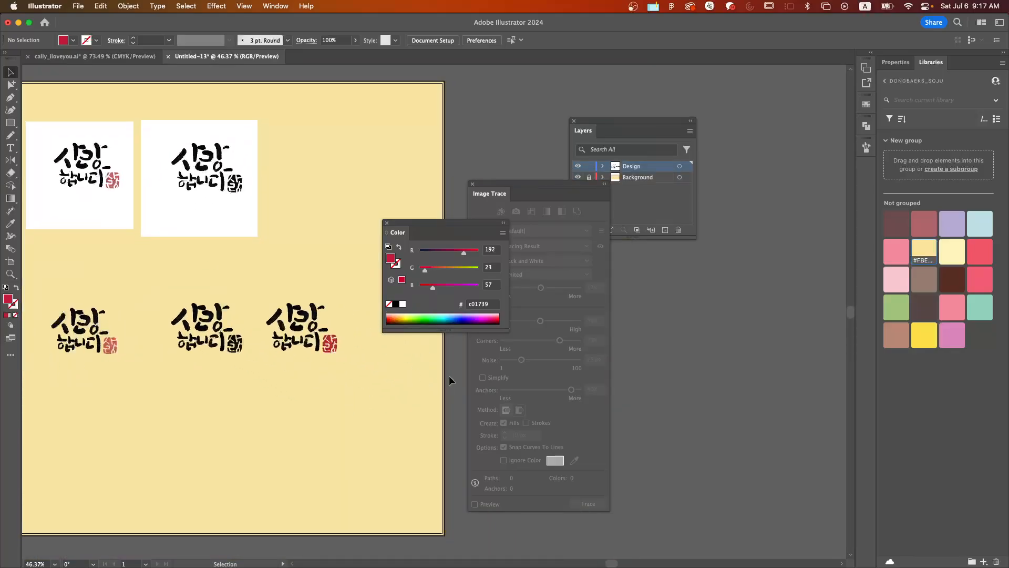
key(shift+Tab)
key(shift+o)
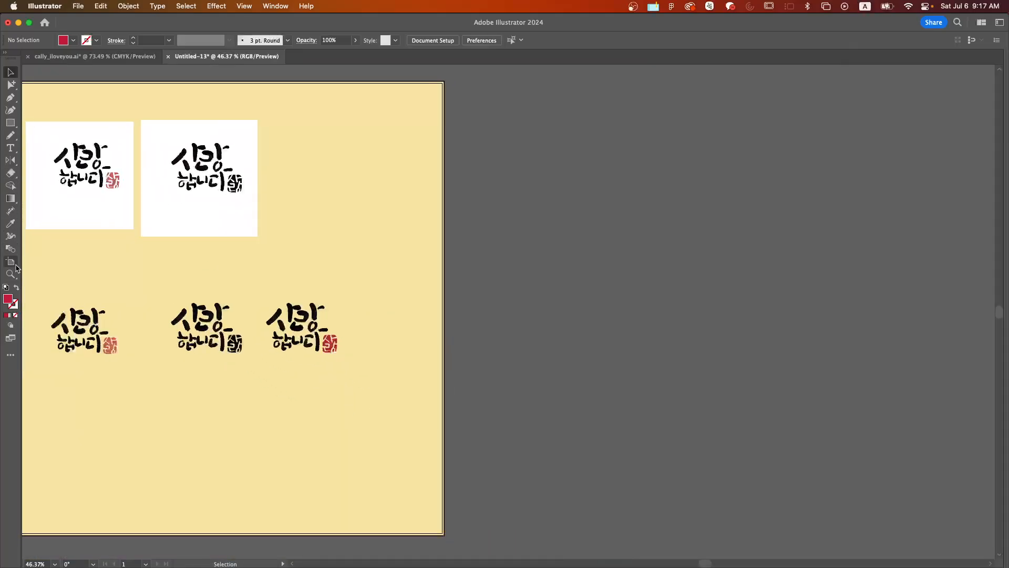
drag(476, 140, 744, 281)
mouse_move(650, 297)
mouse_down()
mouse_move(628, 308)
mouse_move(635, 299)
mouse_up()
key(v)
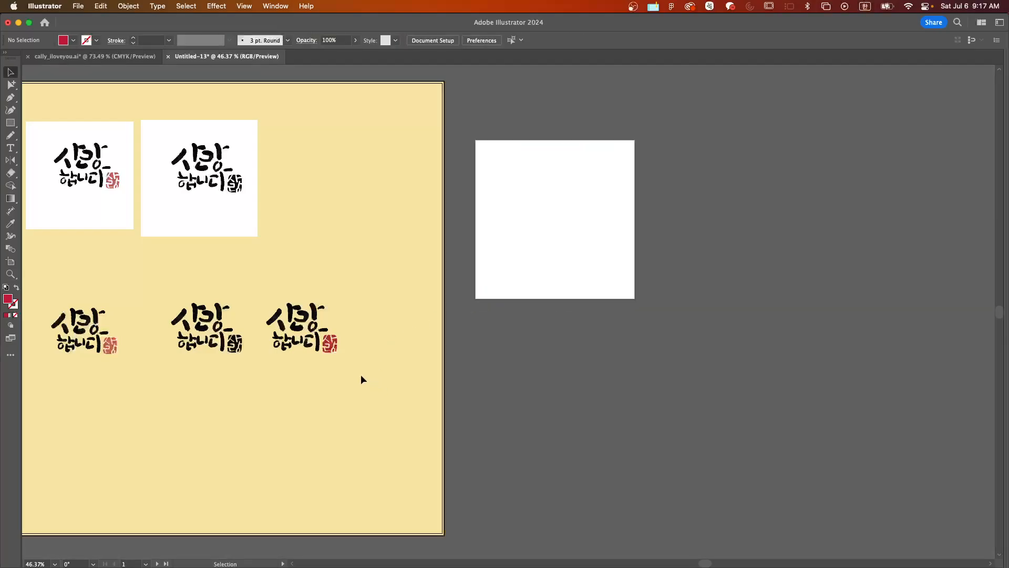
drag(305, 329, 561, 200)
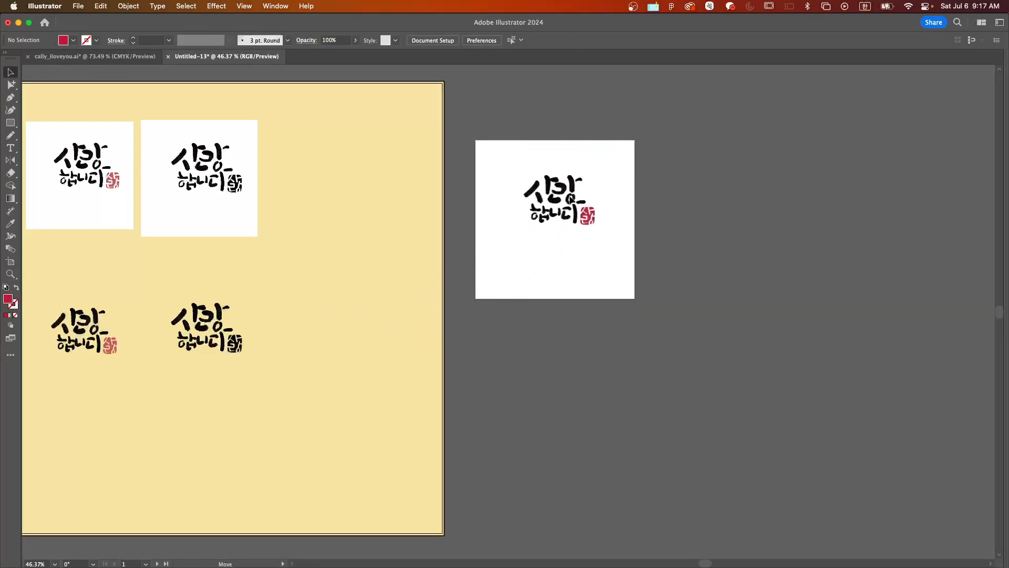
click(567, 320)
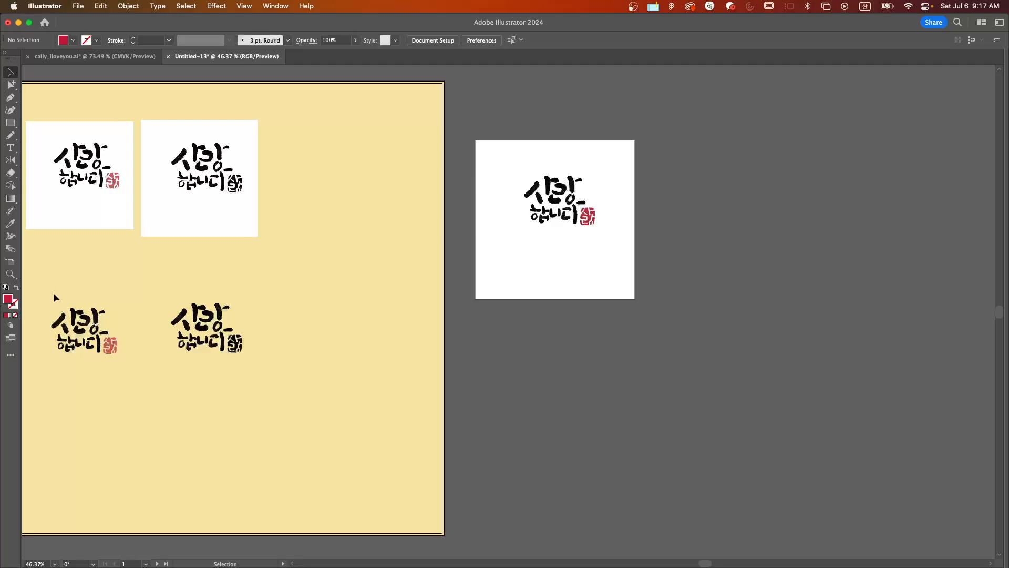
Copy the grayscale traced character from the yellow artboard and paste it onto the new square artboard.
scroll(28, 373, left, 10)
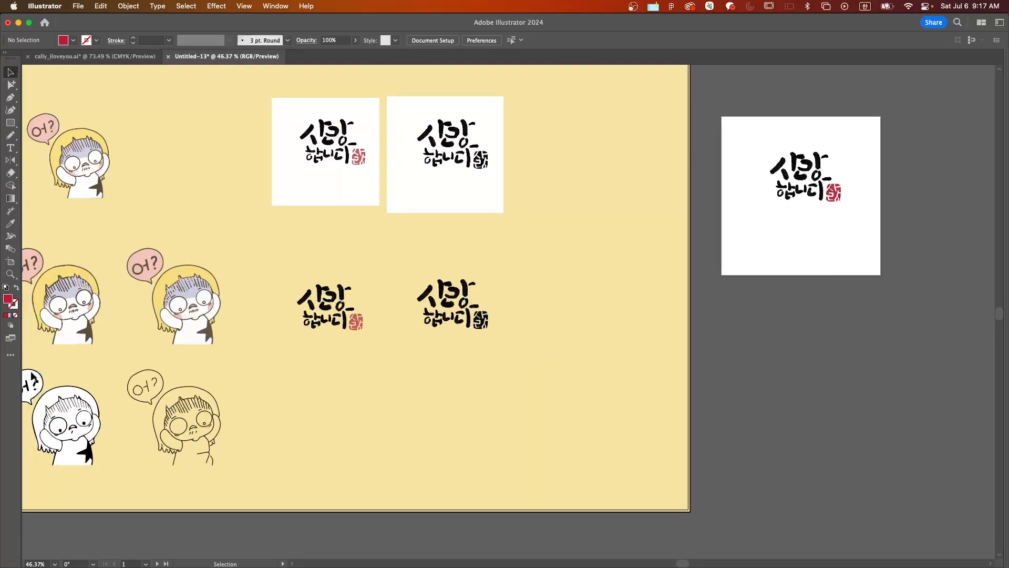
scroll(92, 319, left, 8)
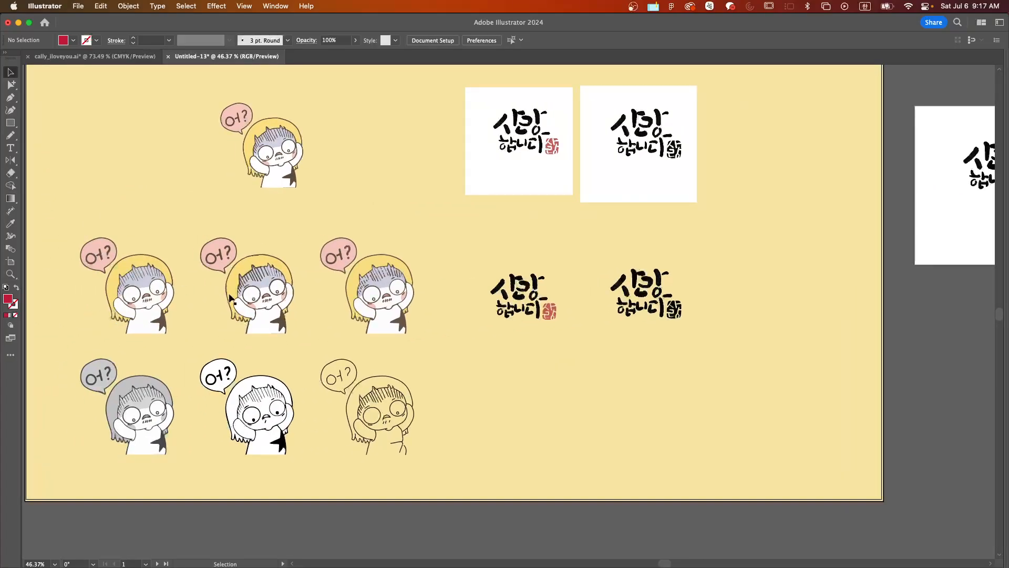
scroll(229, 298, up, 10)
scroll(314, 303, down, 2)
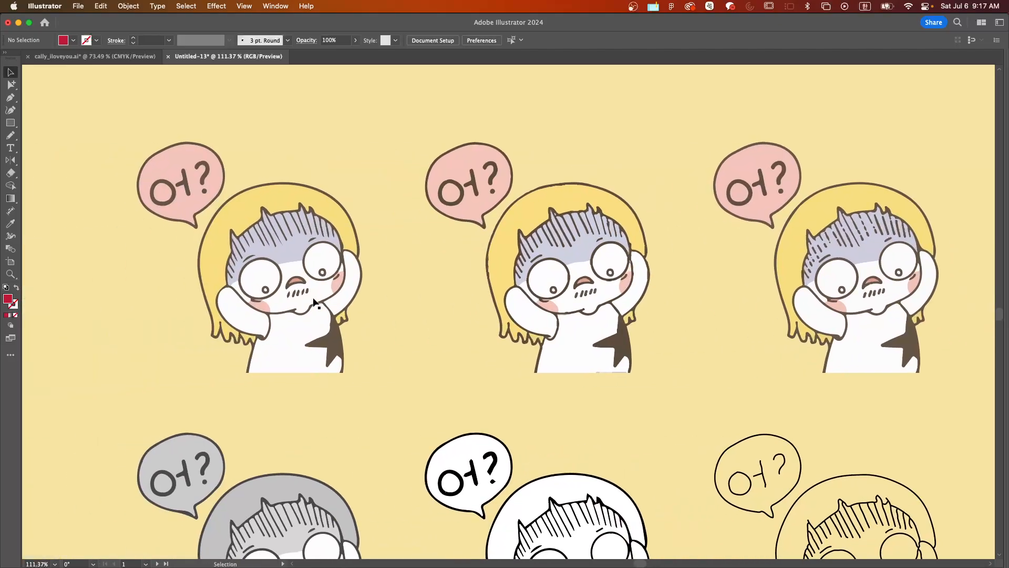
scroll(314, 304, down, 3)
click(239, 528)
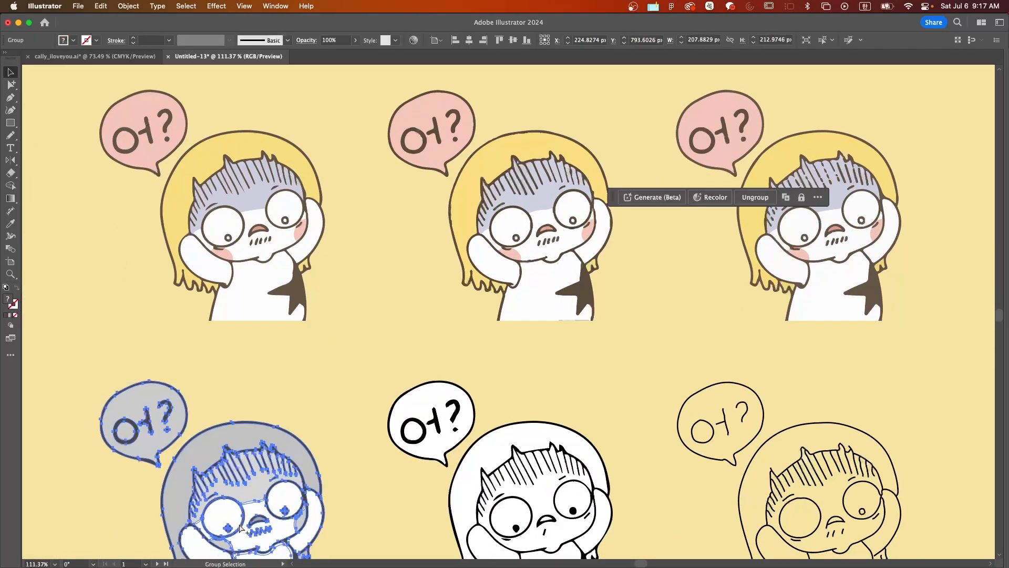
scroll(252, 523, down, 6)
scroll(525, 412, down, 2)
scroll(526, 412, right, 5)
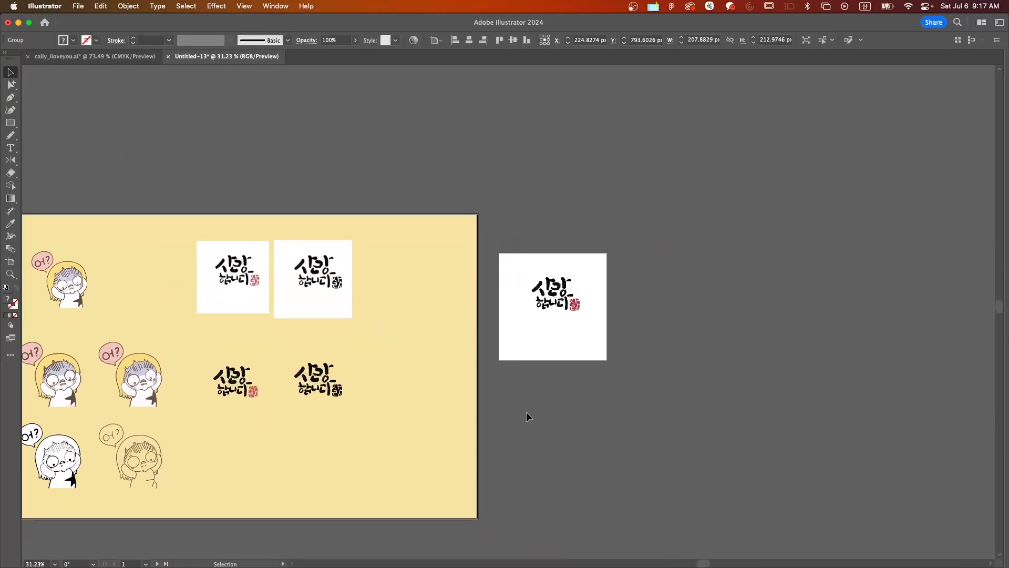
click(592, 329)
key(super+v)
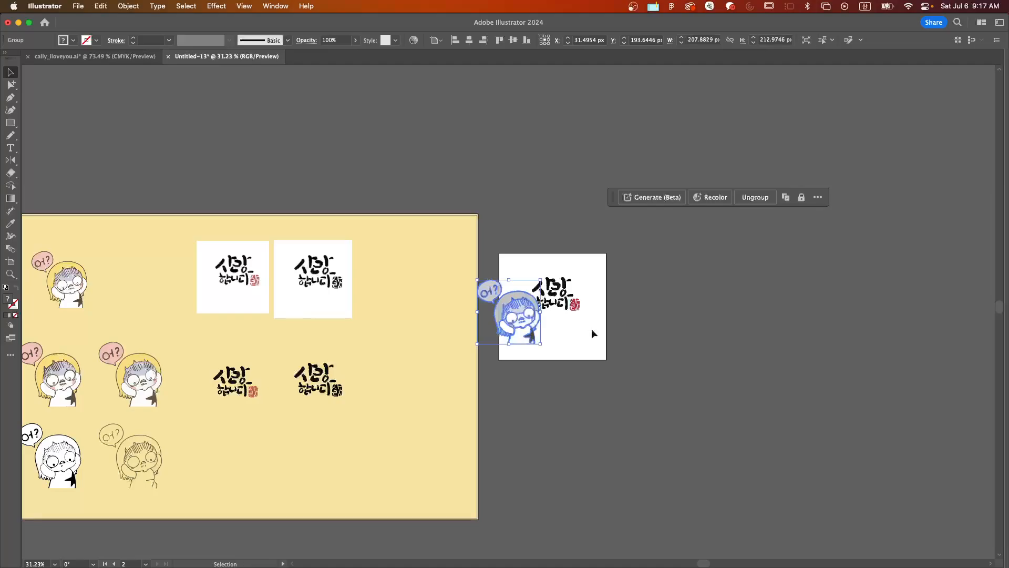
Move the pasted grayscale character below the calligraphy so that it overlaps the square artboard's lower edge.
scroll(592, 330, up, 8)
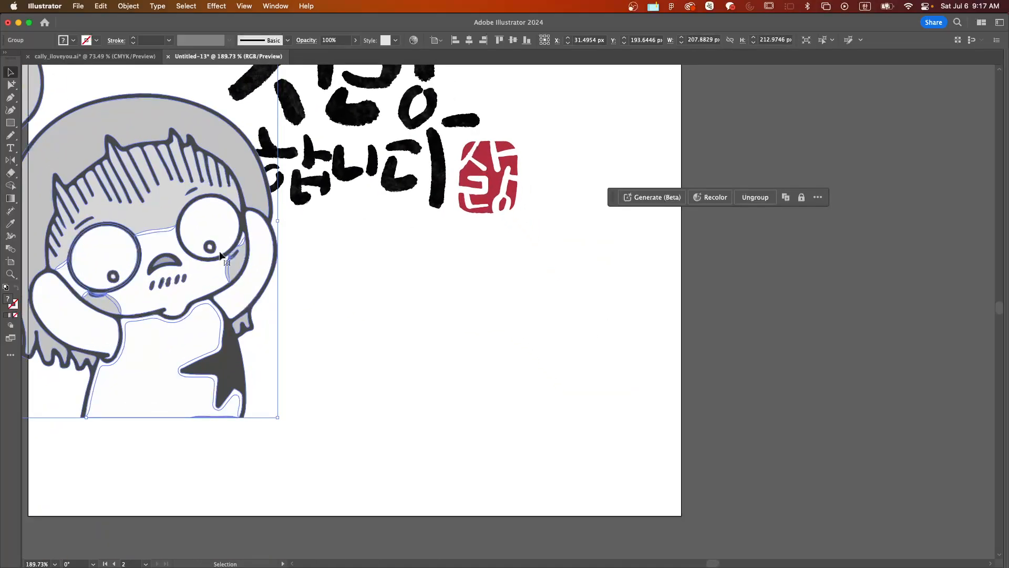
scroll(220, 256, left, 5)
scroll(220, 256, up, 1)
drag(377, 256, 484, 355)
scroll(484, 355, down, 5)
scroll(485, 356, down, 3)
scroll(485, 355, right, 1)
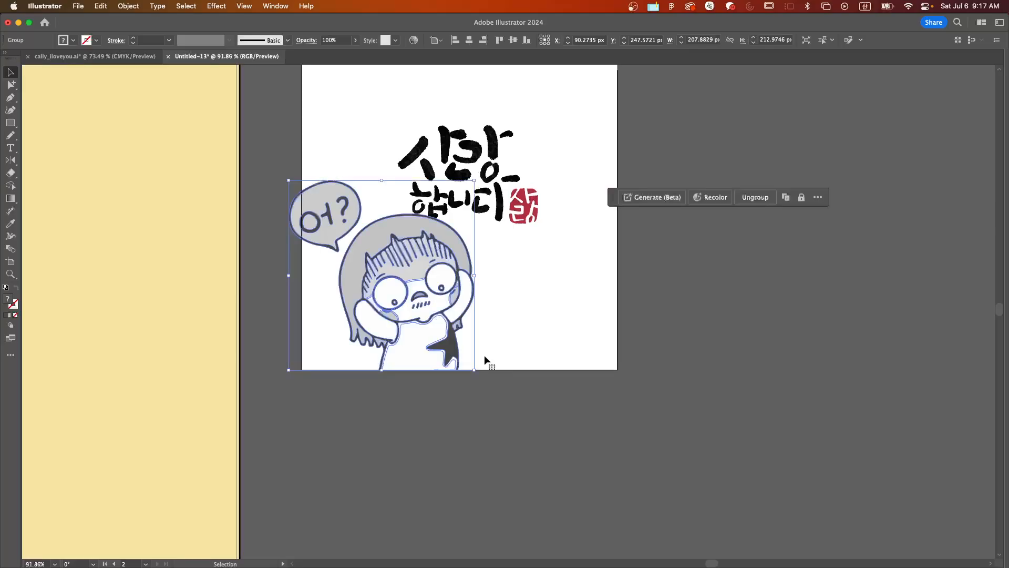
drag(447, 296, 500, 352)
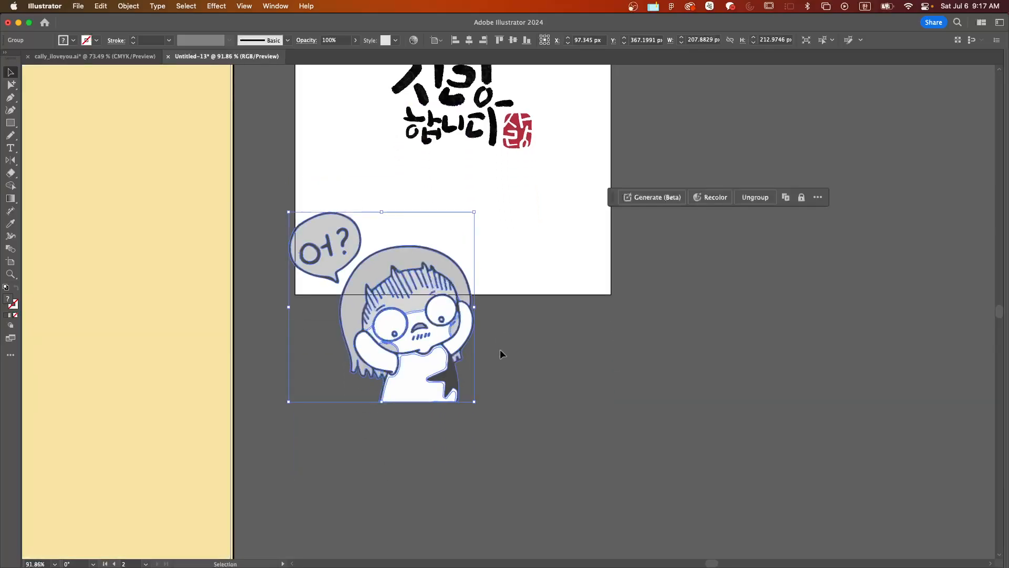
Try moving the white body shape out of the isolated grayscale character, undo the move and leave isolation.
scroll(447, 344, up, 5)
double_click(448, 343)
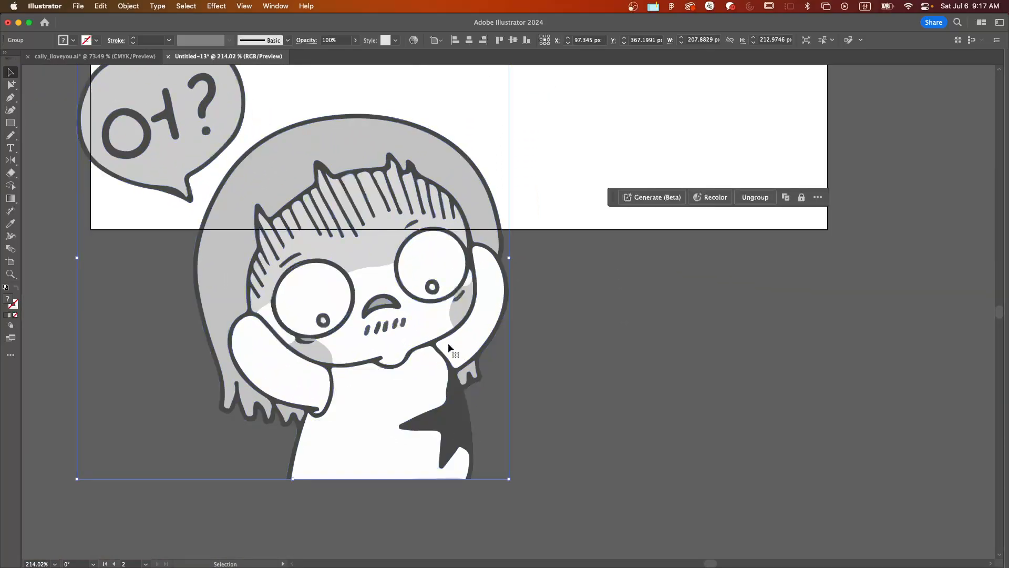
scroll(393, 389, up, 1)
scroll(389, 384, up, 2)
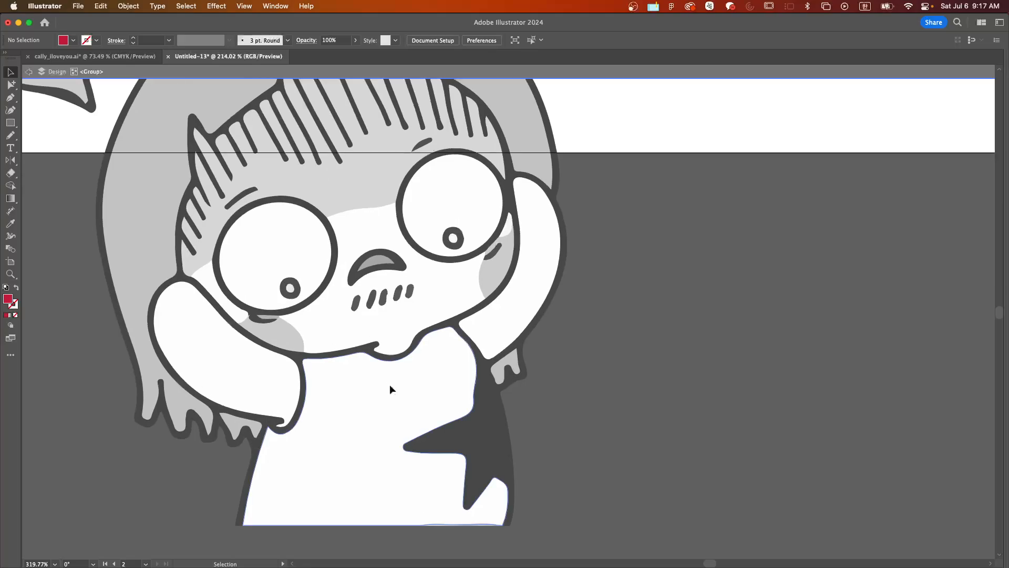
double_click(382, 387)
drag(370, 397, 385, 448)
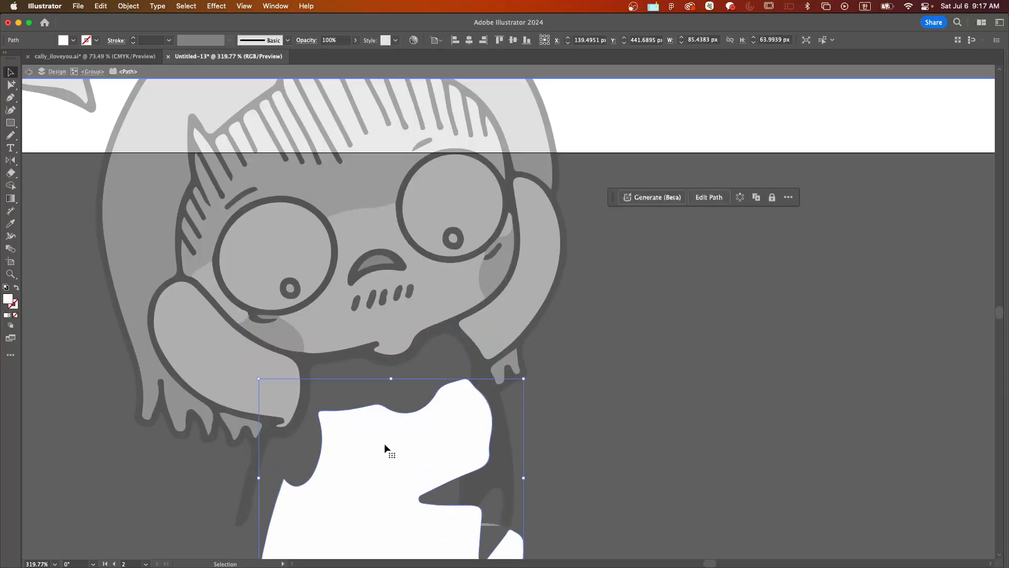
double_click(339, 370)
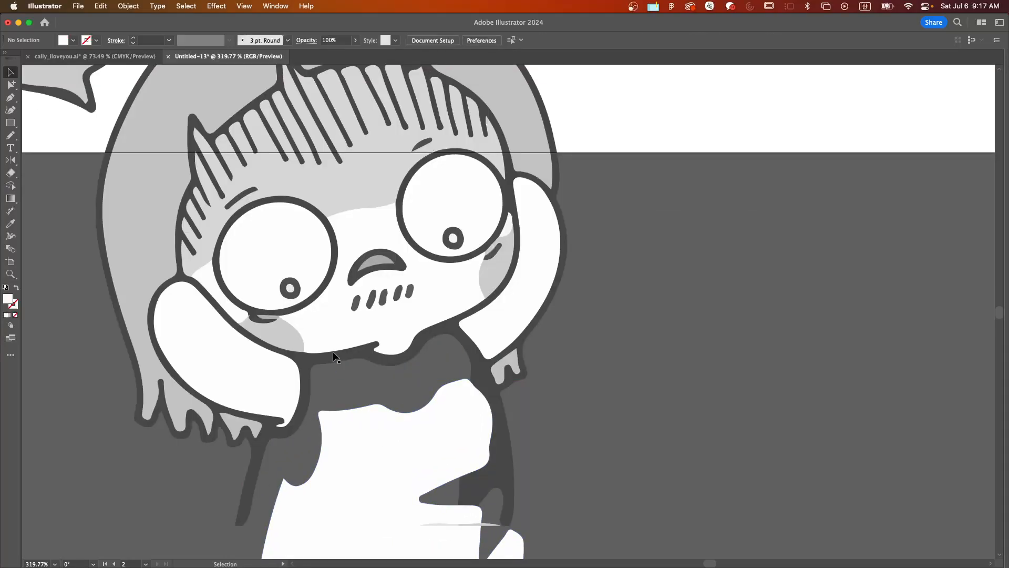
key(super+z)
click(612, 371)
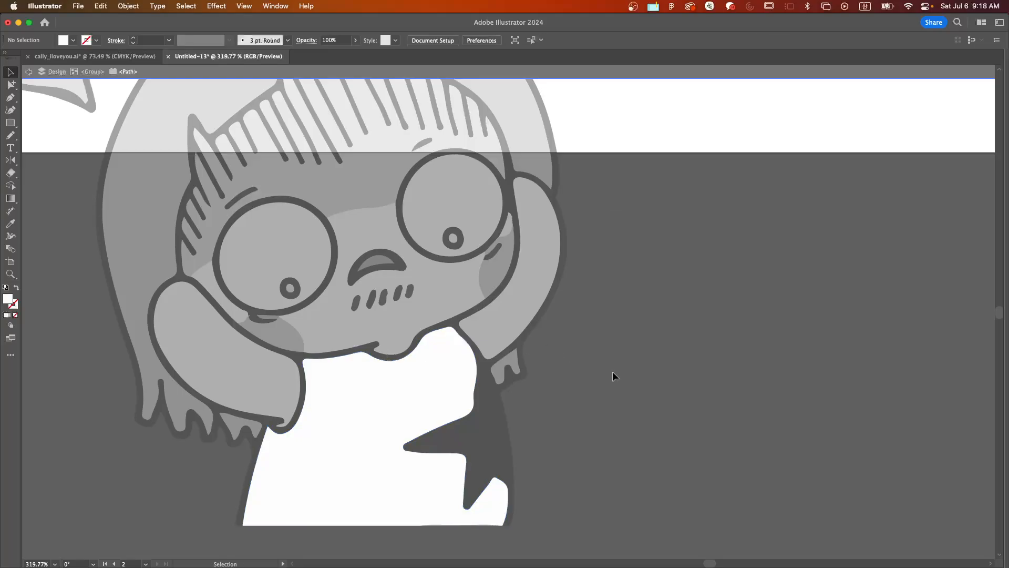
double_click(610, 370)
scroll(606, 368, down, 7)
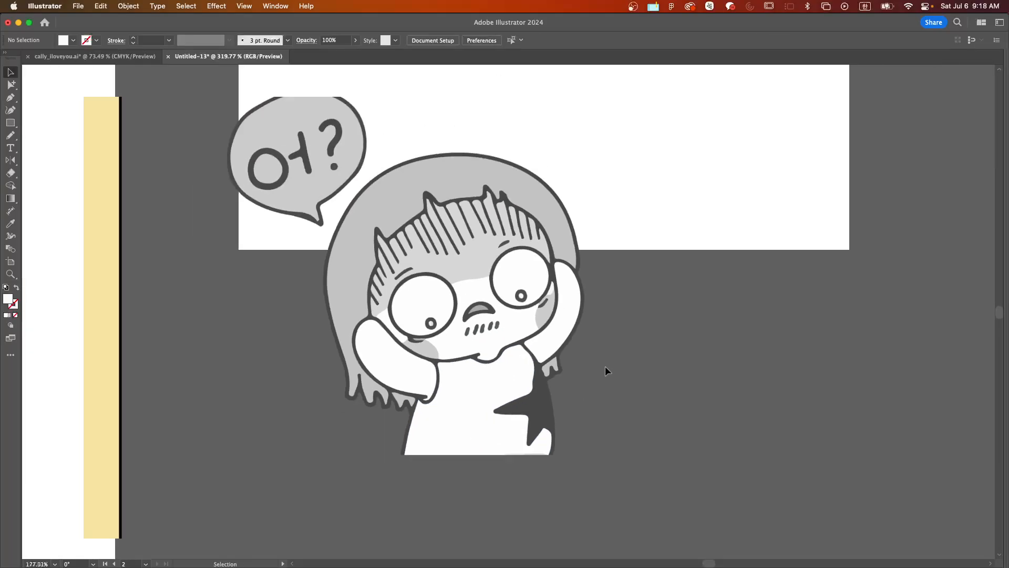
Move the grayscale character up onto the square artboard, directly beneath the calligraphy.
scroll(606, 368, right, 3)
scroll(509, 351, up, 2)
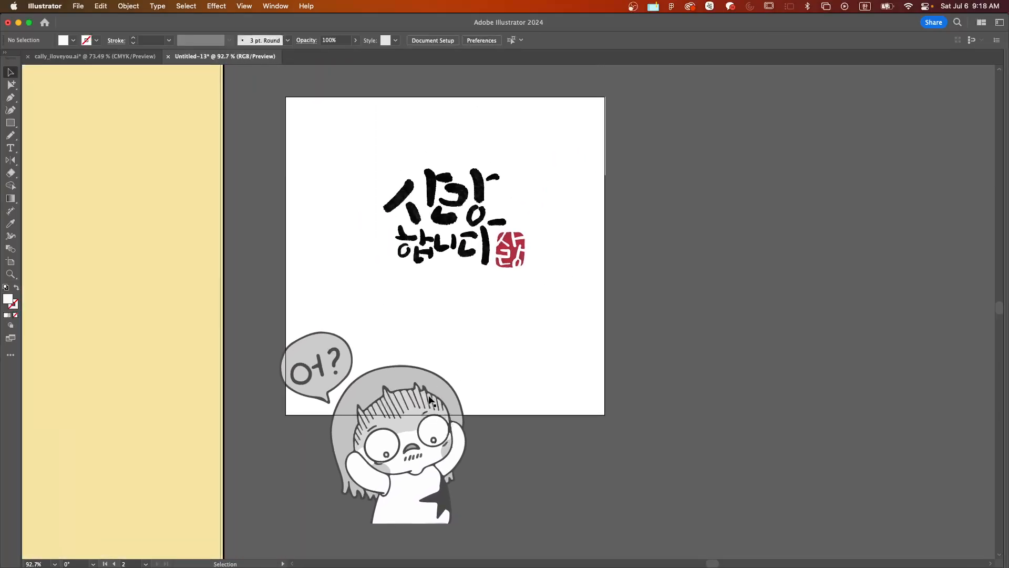
drag(428, 397, 431, 306)
Recolor all of the character's gray hair shapes with the pale yellow library color fbe399, leaving the outlines and face shading alone.
key(a)
click(302, 365)
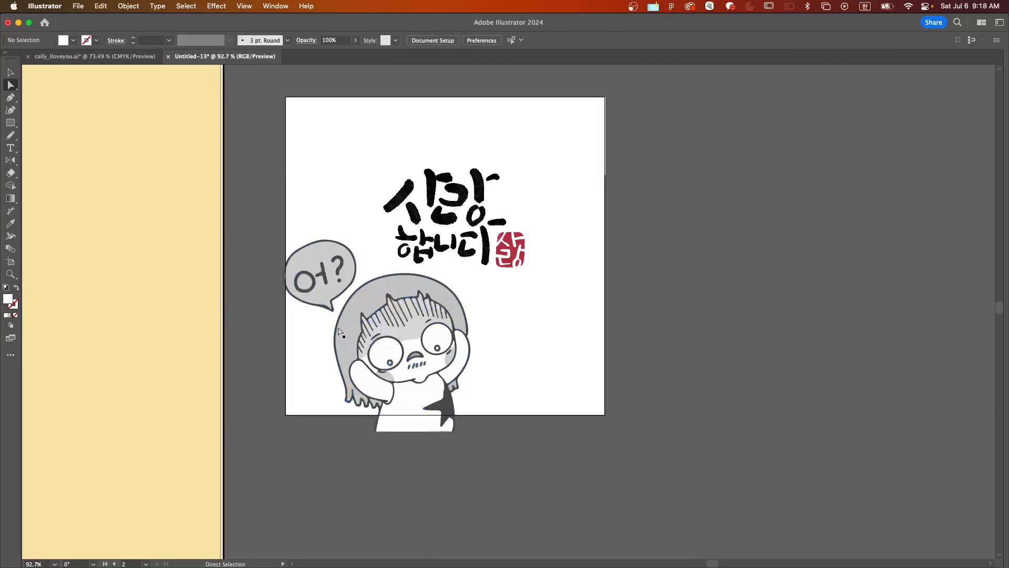
click(341, 331)
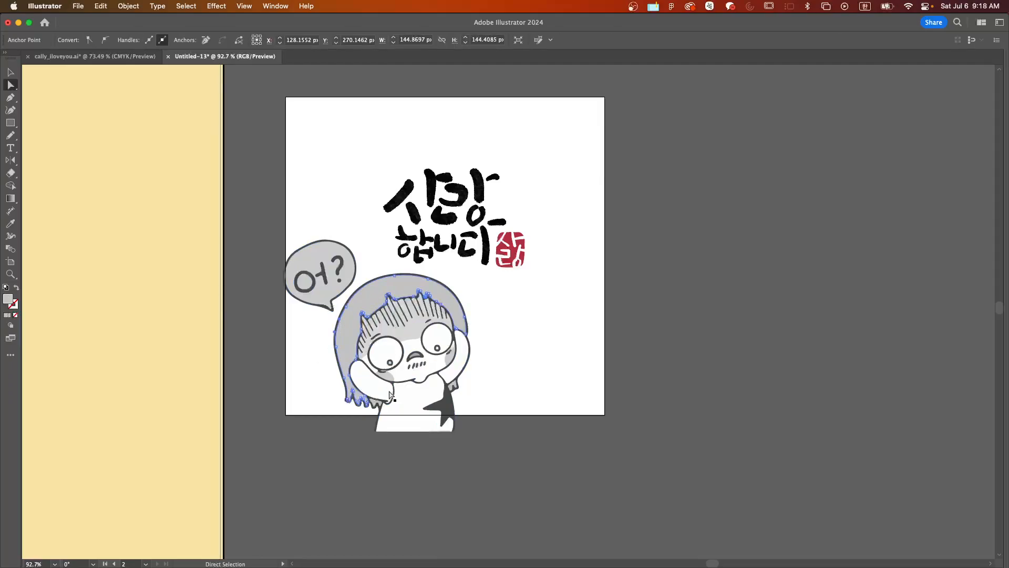
shift+click(374, 401)
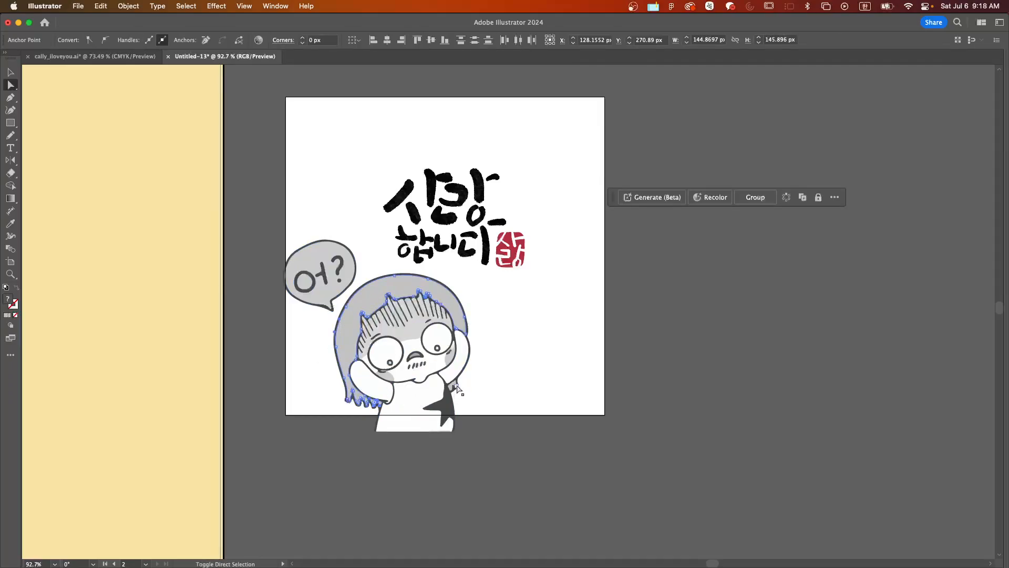
key(Tab)
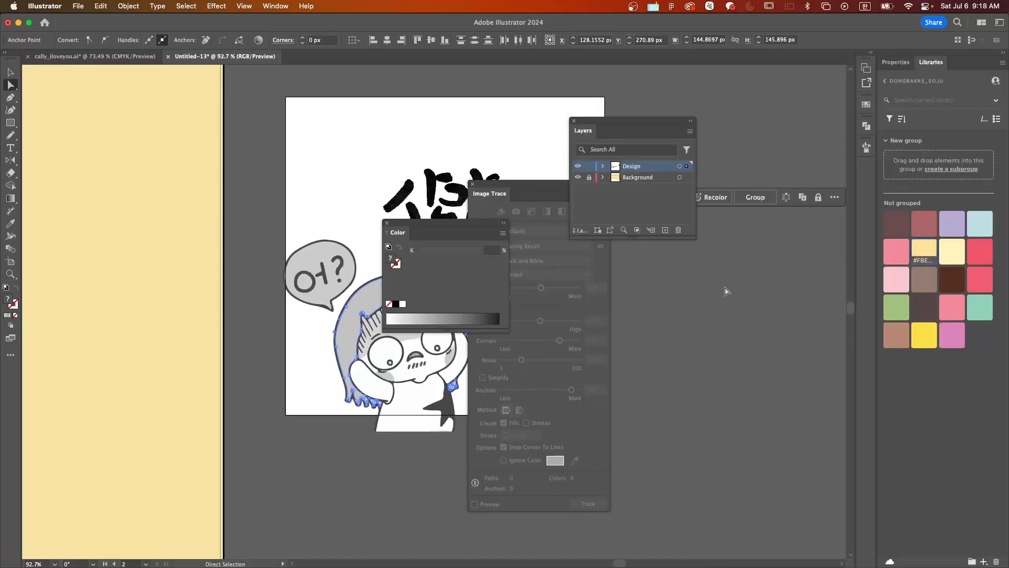
click(911, 259)
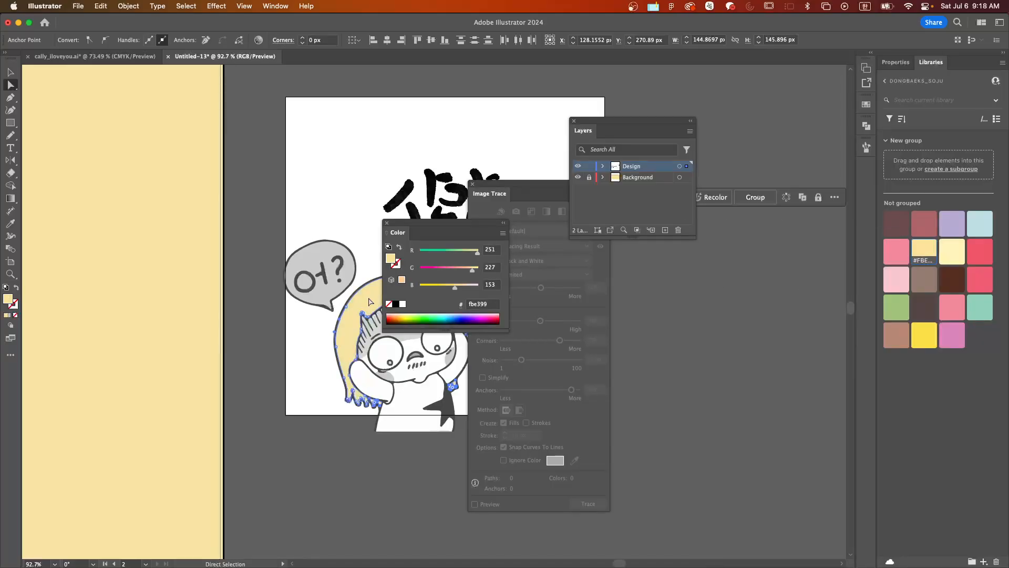
click(301, 462)
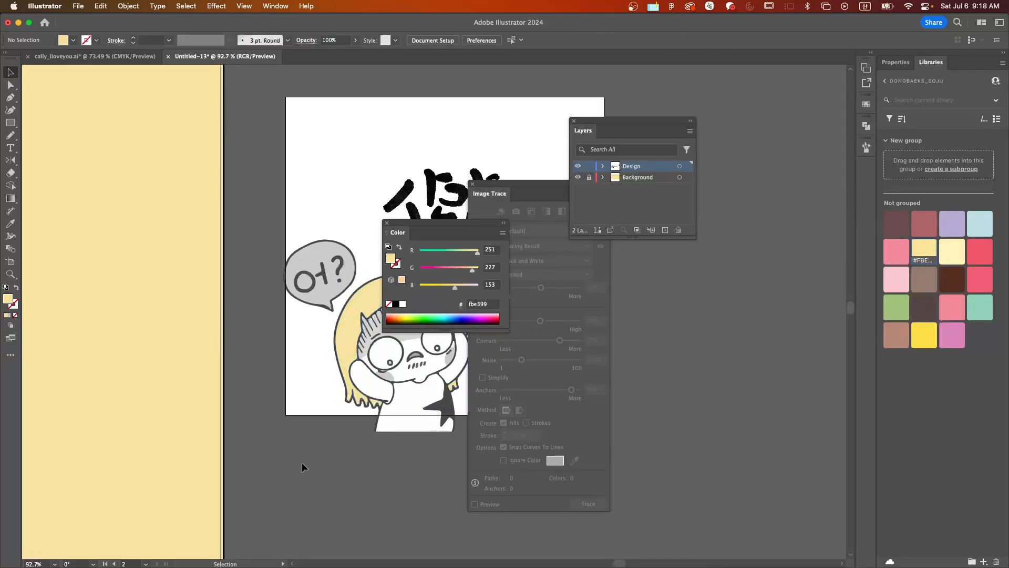
key(v)
key(Tab)
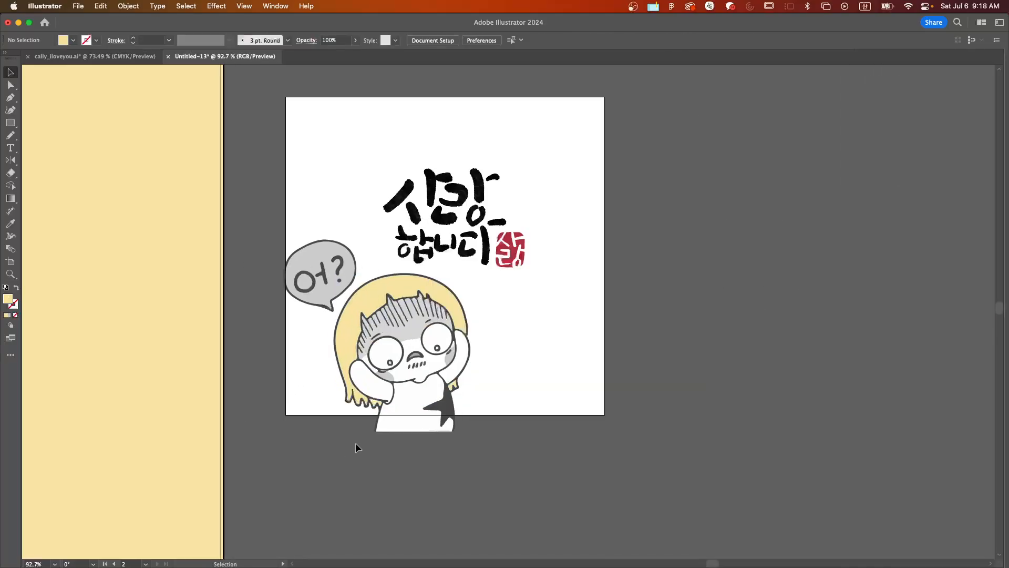
Scale the character down to about 134 px wide, place it in the artboard's upper-left area and shift the calligraphy to its lower right.
click(458, 347)
drag(471, 240, 392, 335)
drag(363, 372, 398, 177)
drag(415, 235, 441, 262)
drag(504, 255, 529, 322)
click(420, 180)
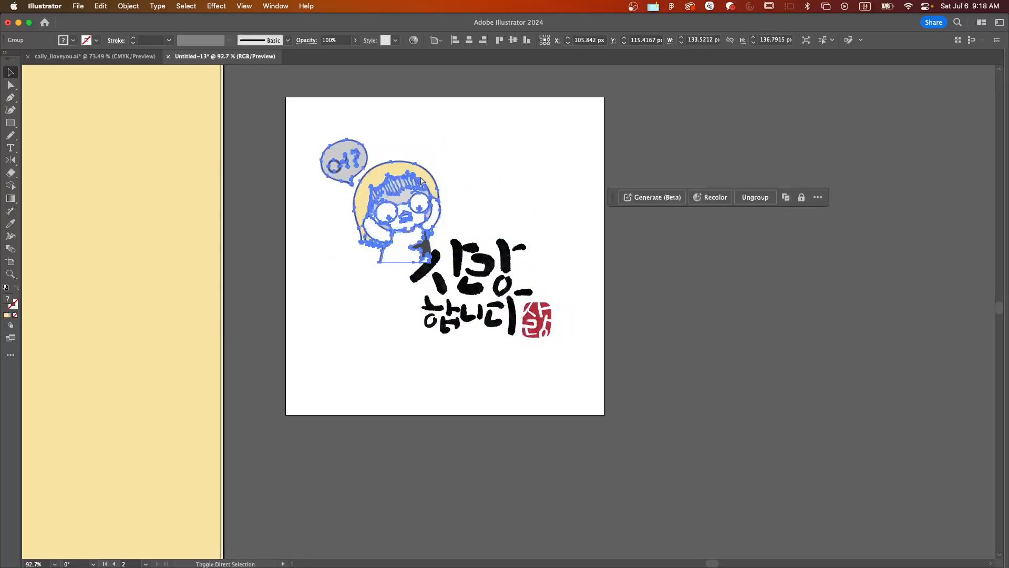
Shift the calligraphy slightly left, and move it together with the character closer to the artboard's center.
drag(505, 280, 496, 281)
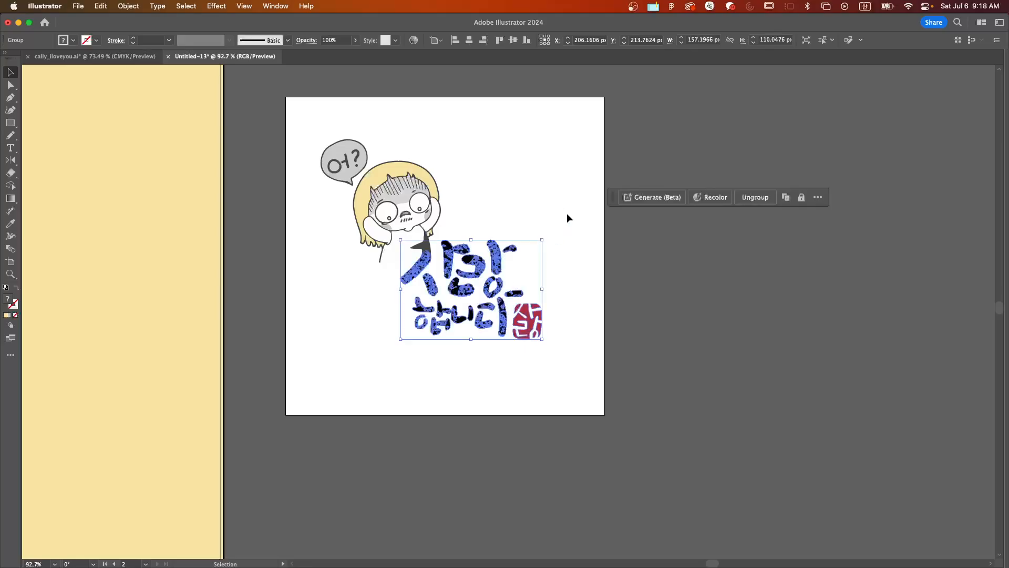
click(559, 195)
drag(319, 104, 504, 340)
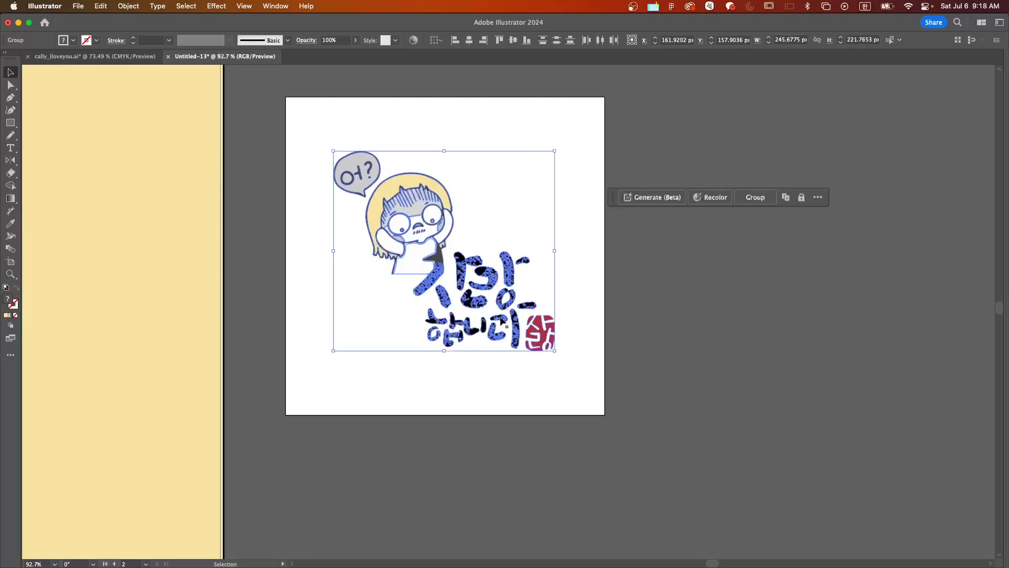
click(516, 136)
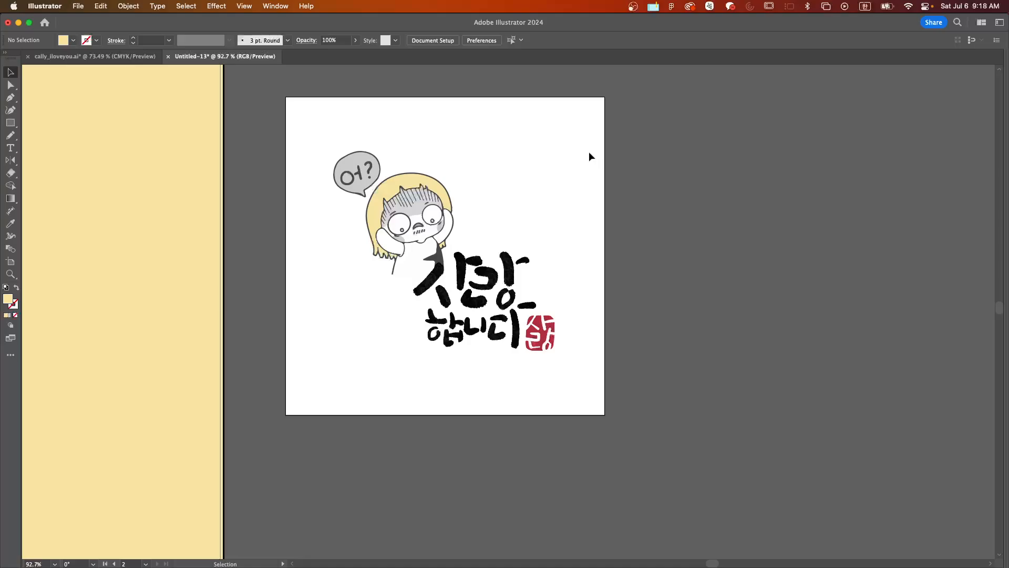
Nudge the character slightly left so the star on its shirt clears the calligraphy.
scroll(589, 152, right, 4)
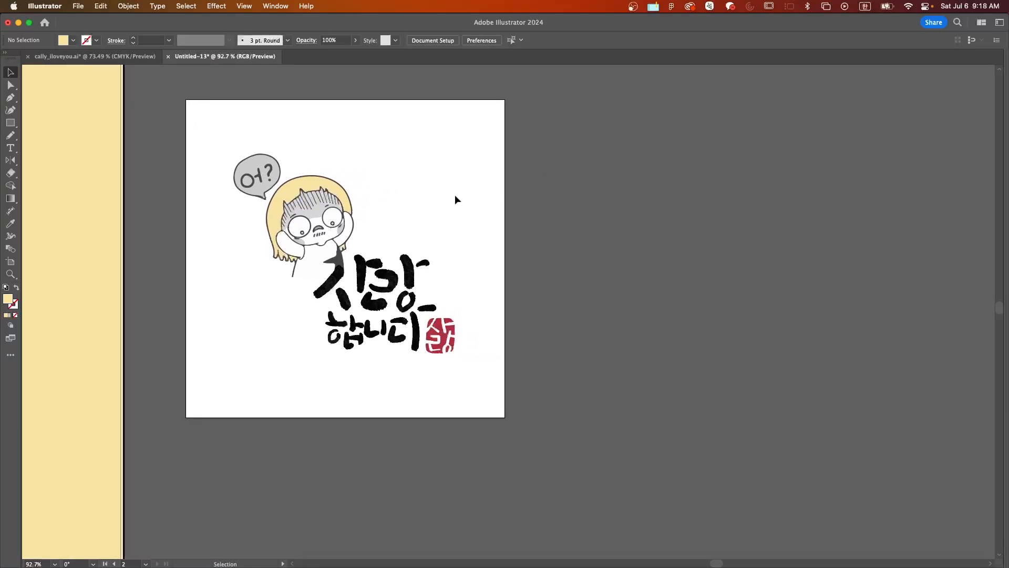
drag(347, 204, 333, 203)
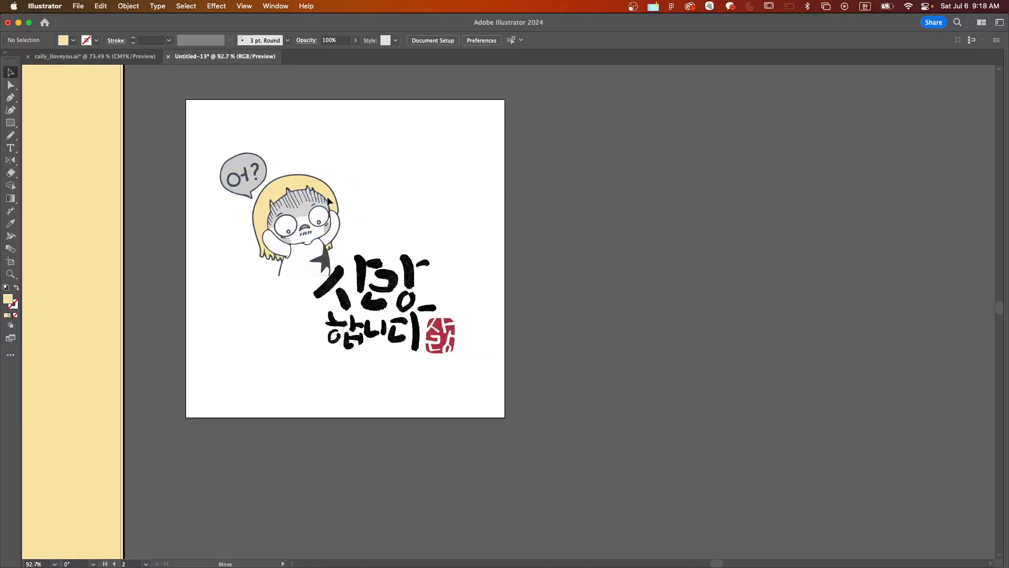
click(396, 197)
Open Asset Export and float it next to the square artboard.
click(269, 6)
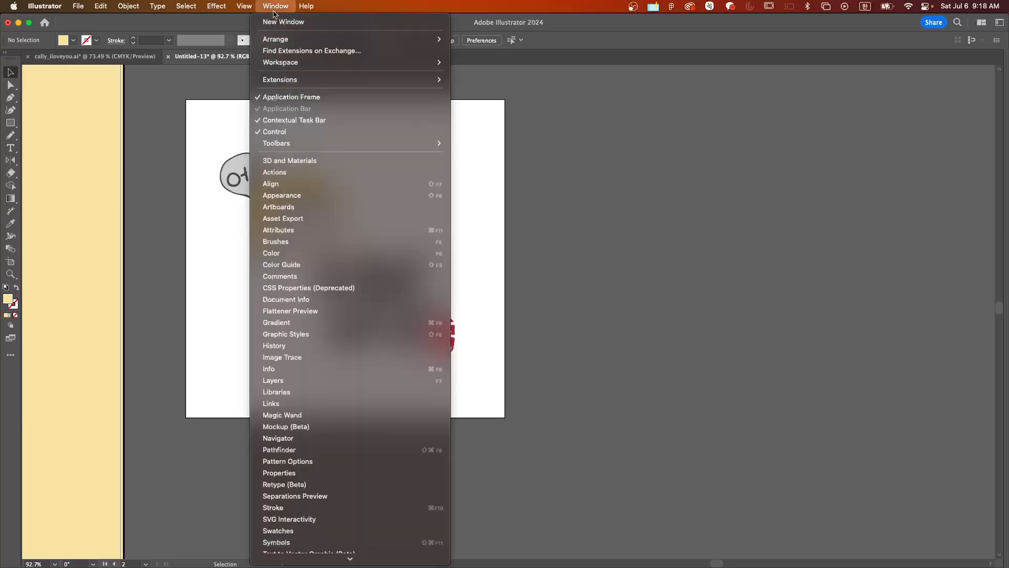
click(322, 218)
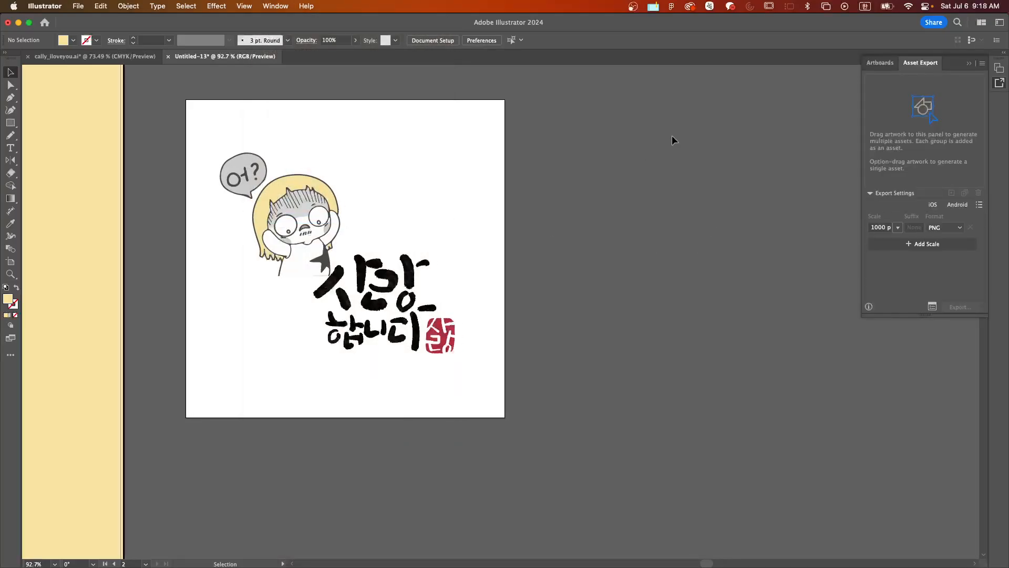
drag(924, 67, 574, 124)
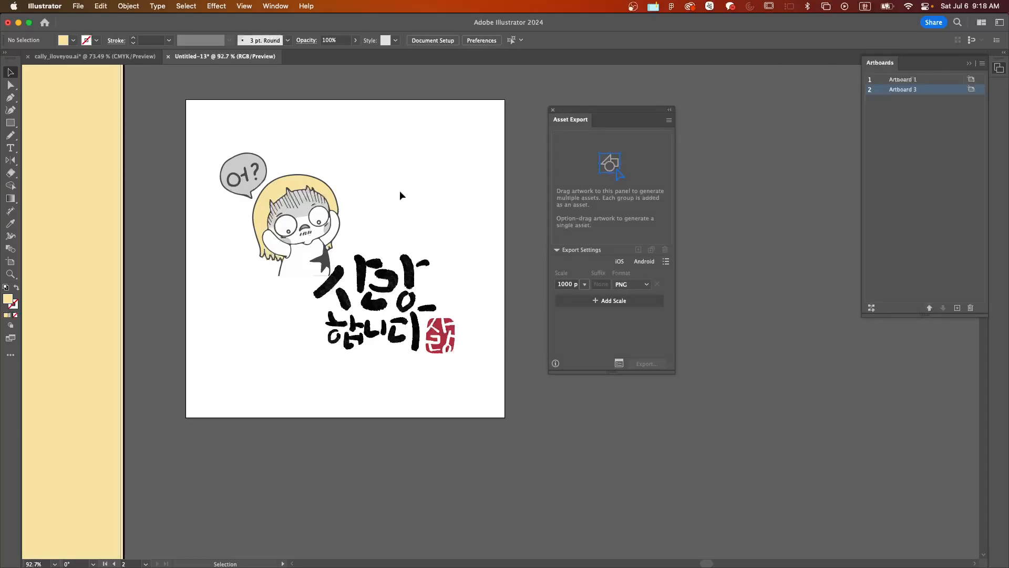
scroll(401, 195, right, 5)
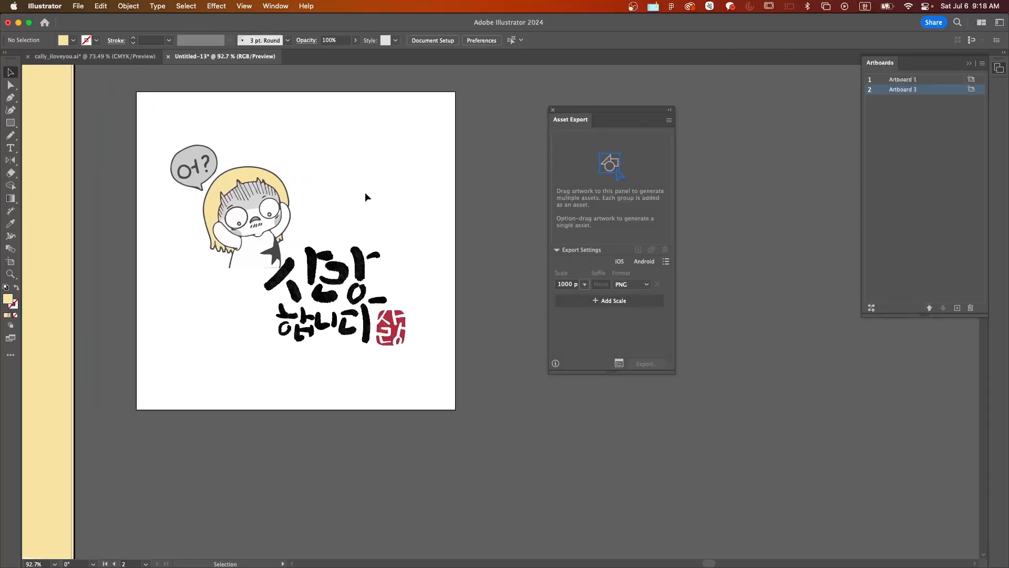
Add the calligraphy group and the character group as two separate export assets.
click(363, 264)
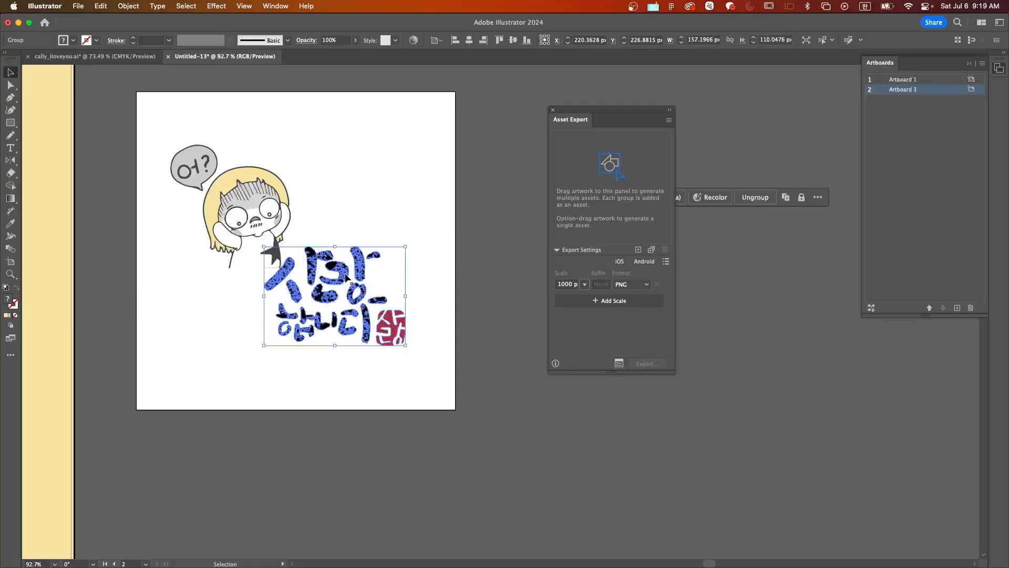
drag(342, 274, 642, 157)
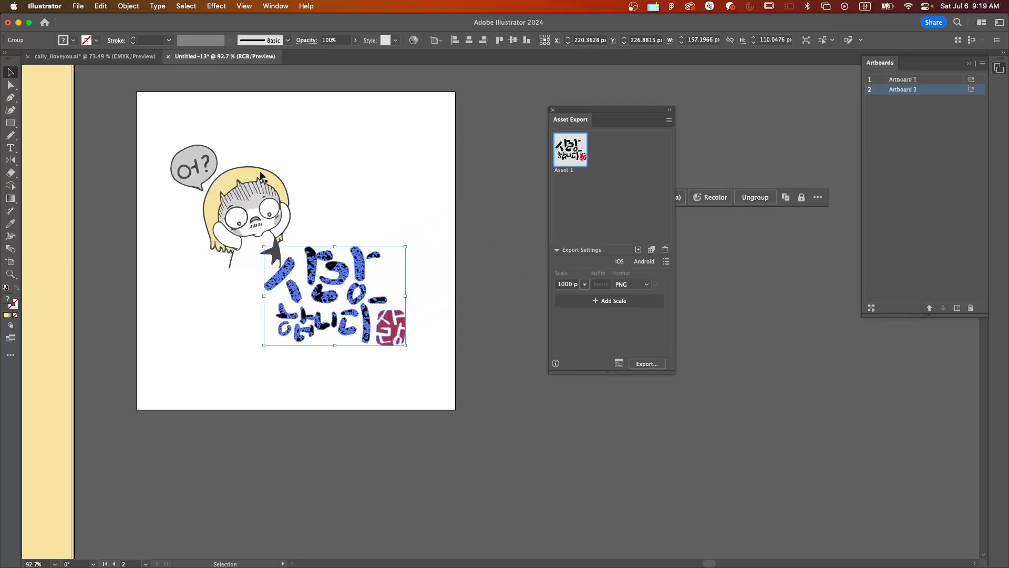
drag(262, 175, 639, 166)
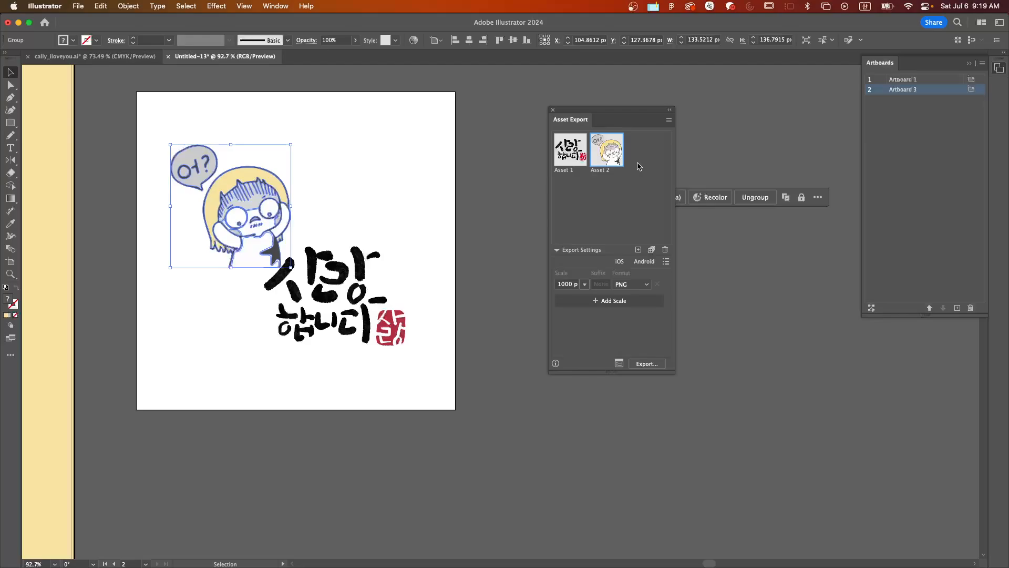
click(615, 177)
Rename the calligraphy asset as calli_1.
double_click(560, 171)
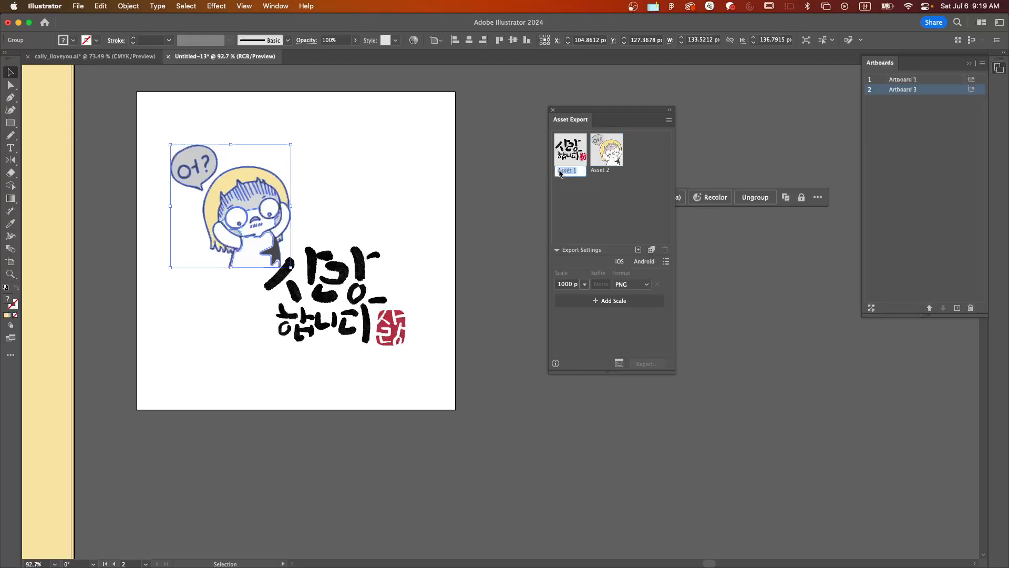
text(ㅊㅁ)
key(BackSpace)
key(ctrl+space)
text(calli_1)
key(Return)
Rename the character asset as irangi_1.
double_click(606, 170)
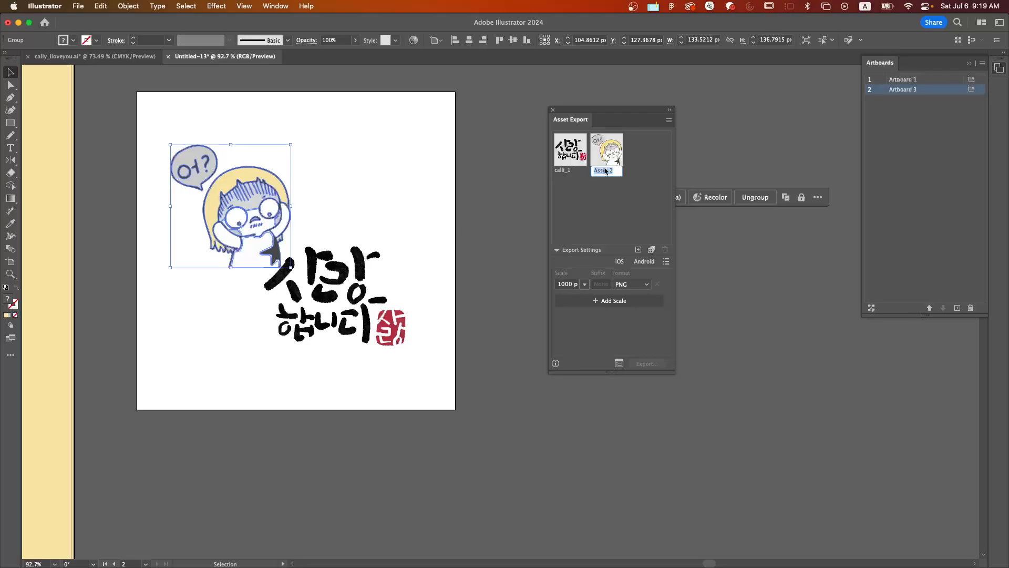
text(irangi_1)
key(Return)
Select both the calligraphy and character assets for export and choose PNG as their format.
click(563, 158)
shift+click(600, 160)
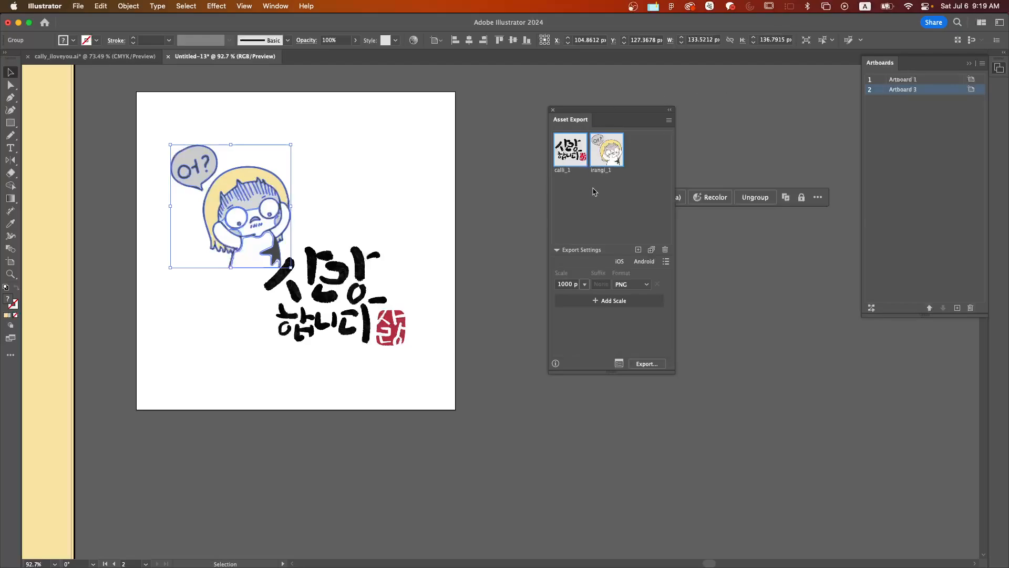
click(593, 191)
click(580, 162)
click(601, 192)
click(572, 143)
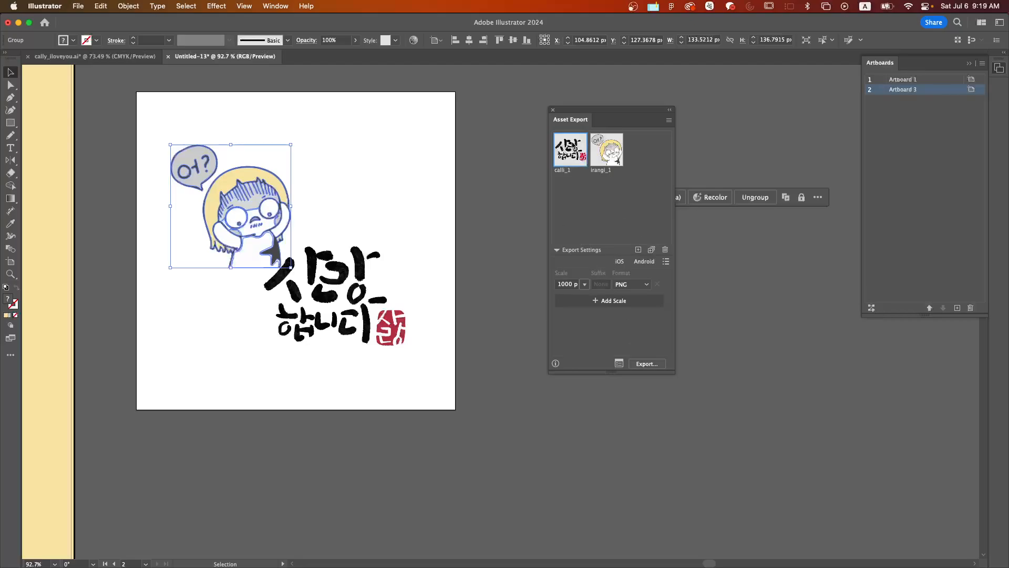
shift+click(613, 153)
click(628, 284)
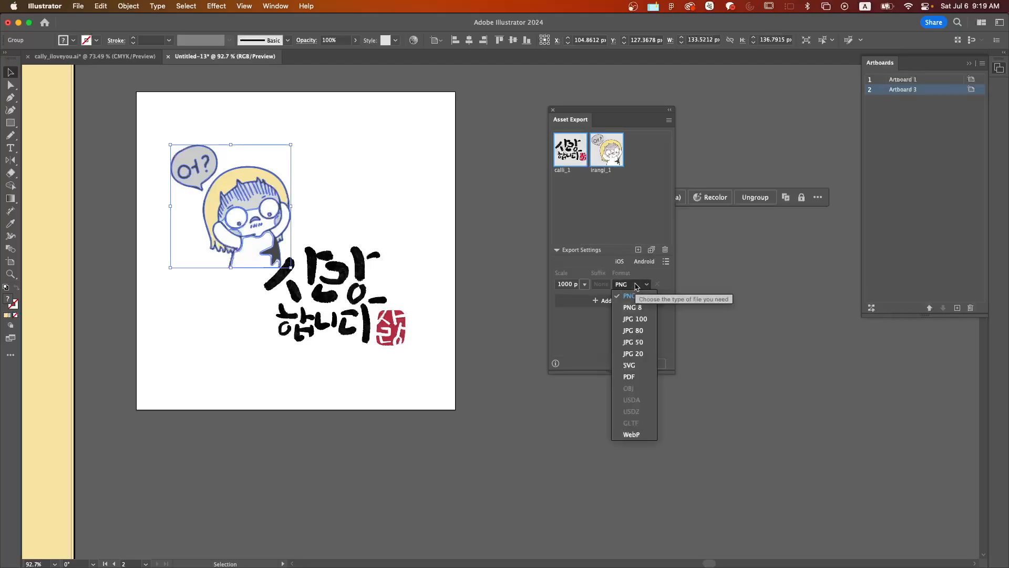
click(638, 300)
Deselect the artwork on the artboard and set the export scale of both assets to 3x.
click(584, 285)
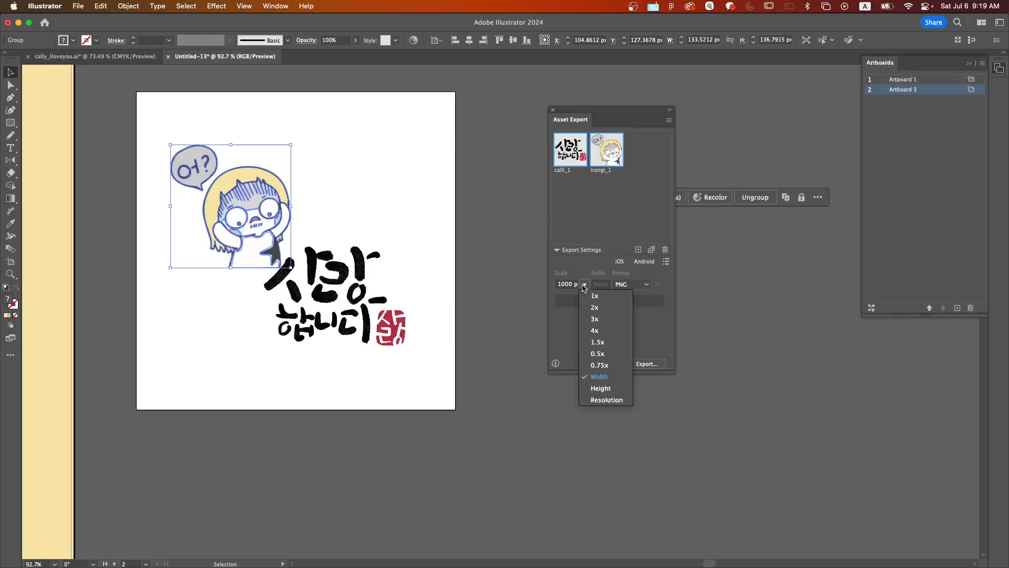
click(602, 297)
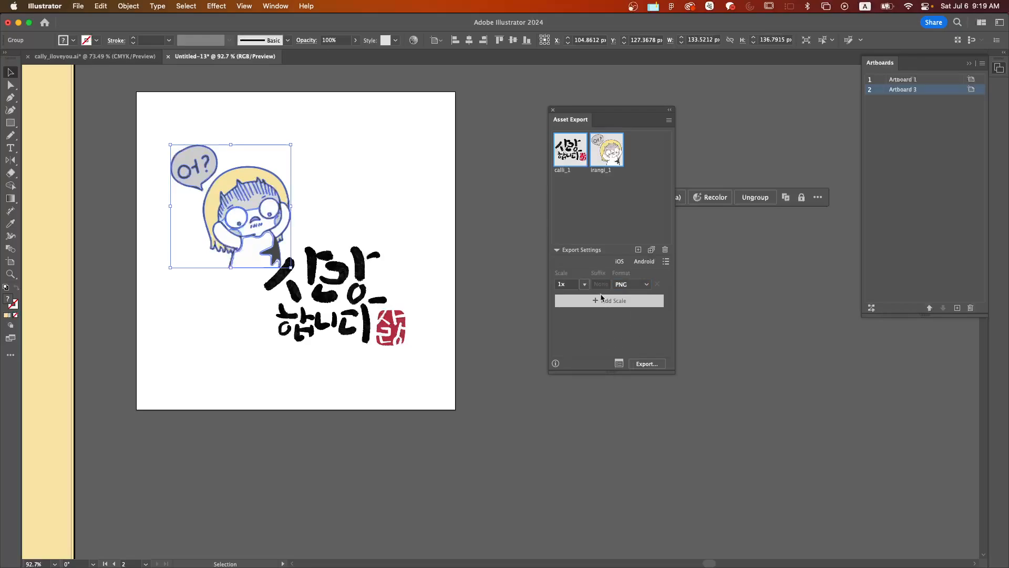
click(418, 227)
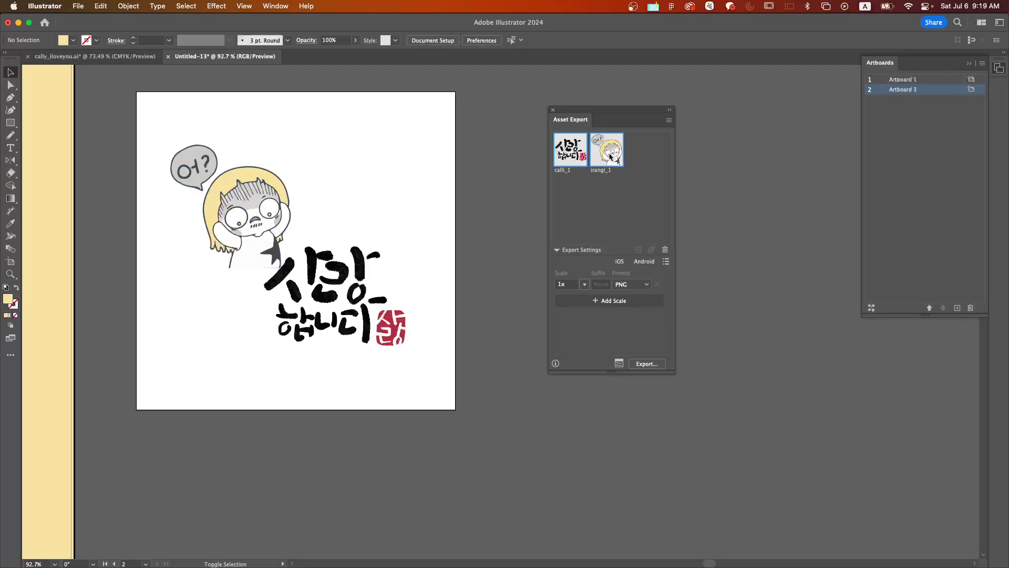
click(584, 284)
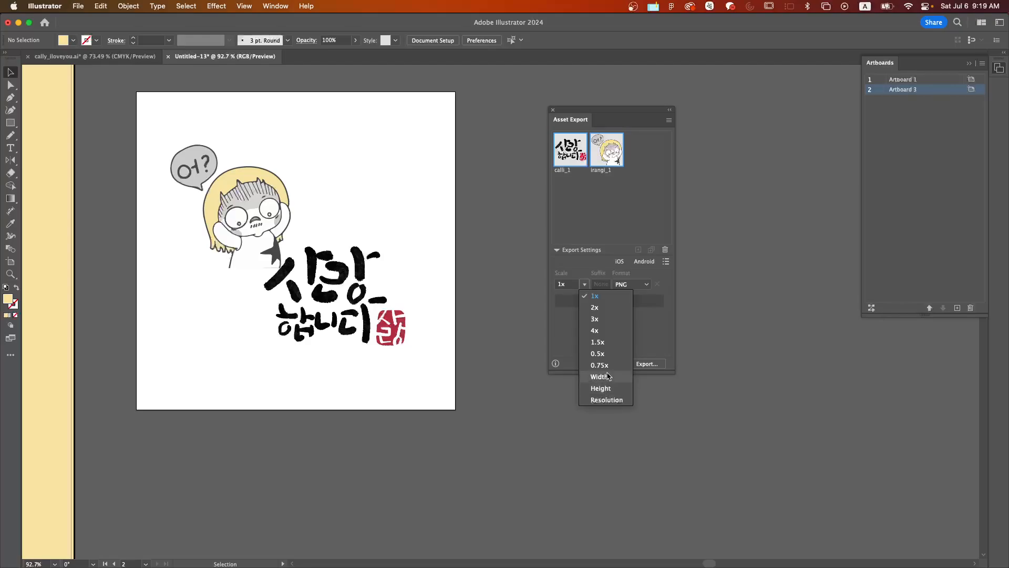
click(602, 320)
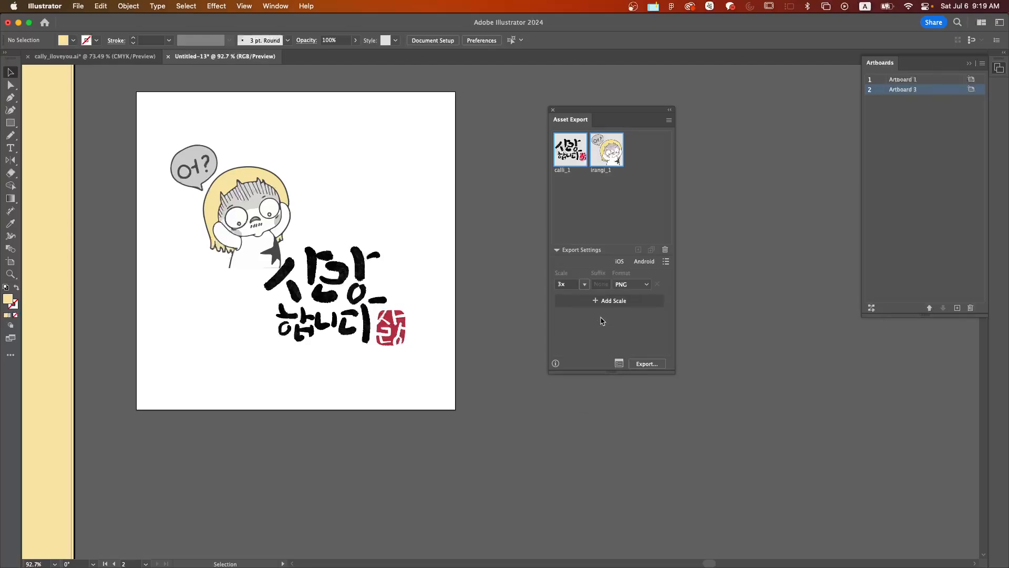
click(666, 262)
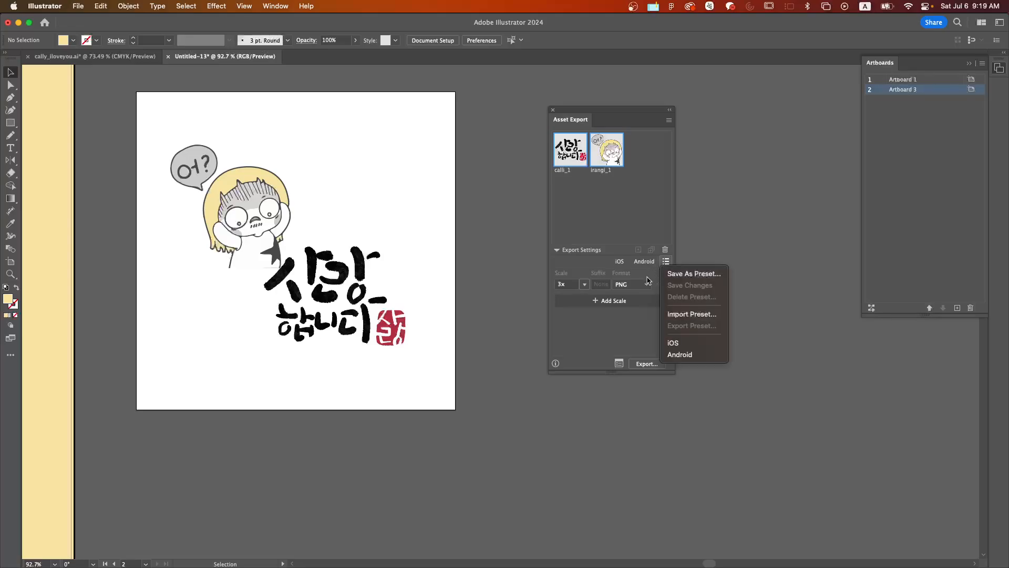
click(632, 324)
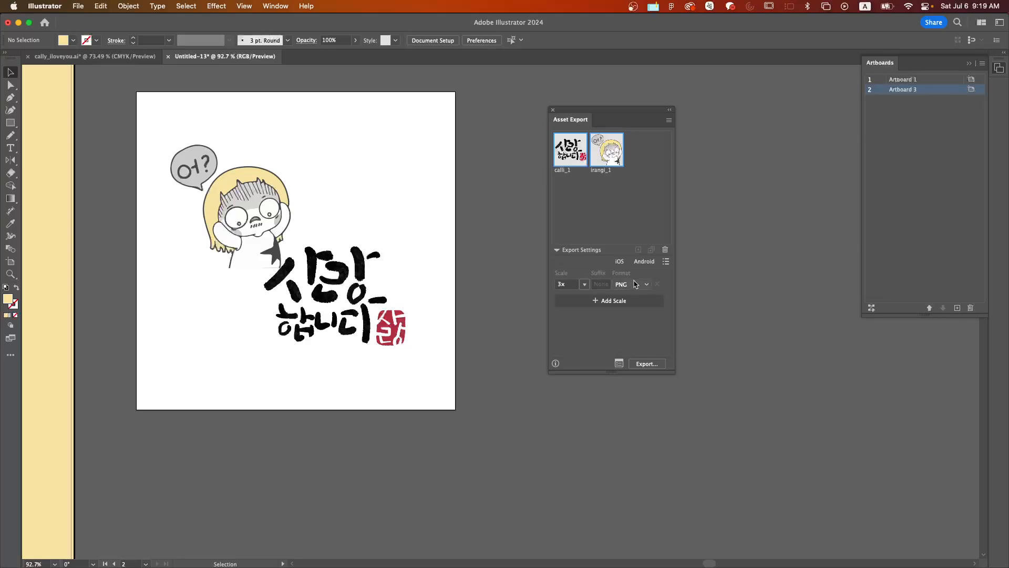
Export both assets to the 001_caligraphy_to_vector folder inside 003_Blackcrown_Youtube > 012_Design_Short_Tutorial.
click(648, 364)
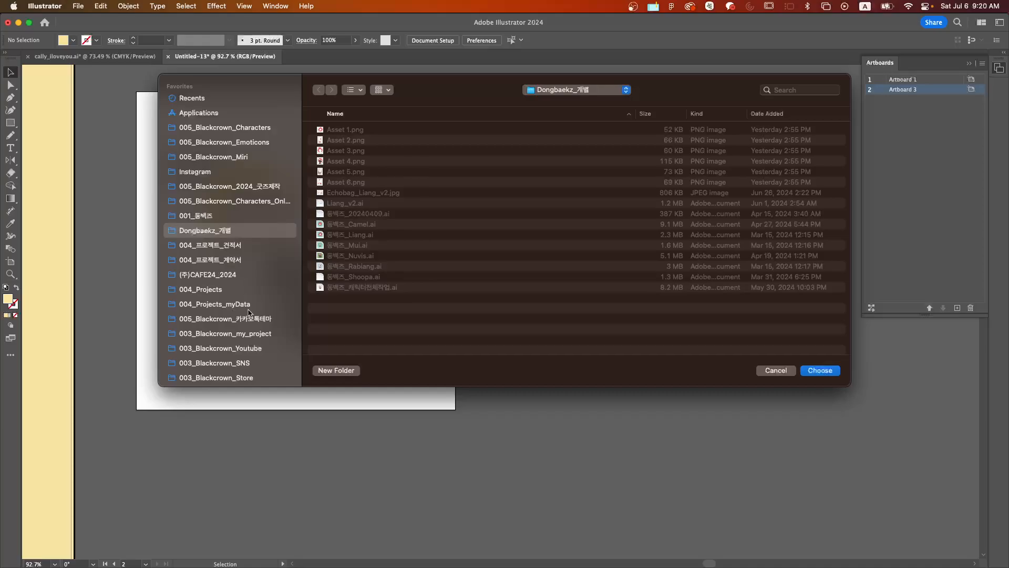
scroll(243, 372, down, 5)
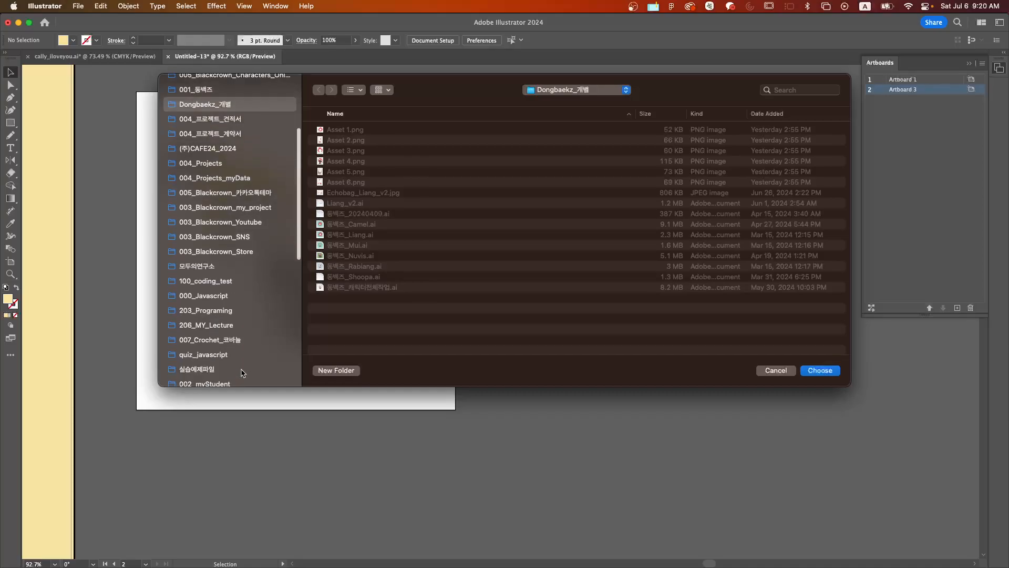
click(266, 228)
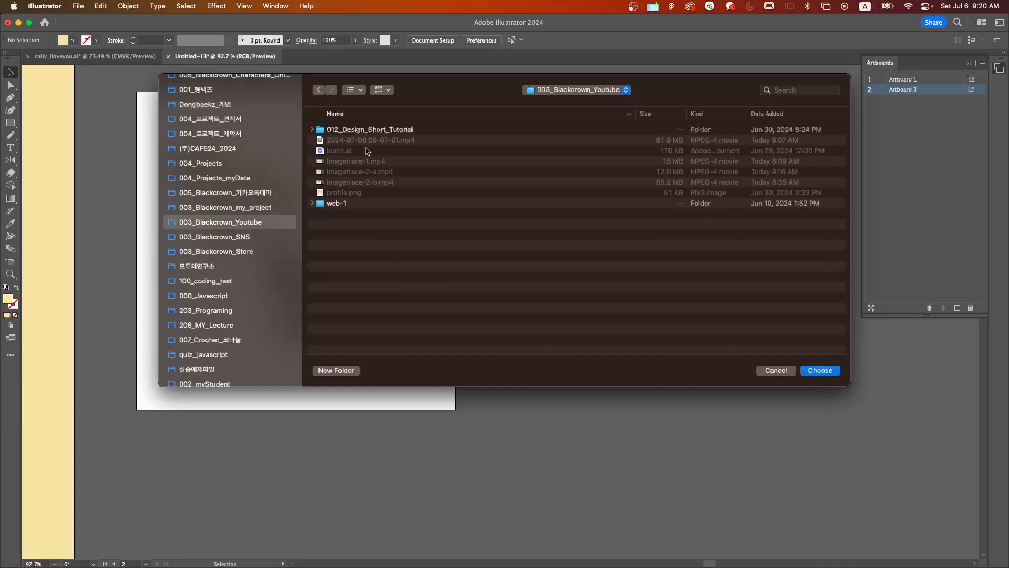
double_click(384, 131)
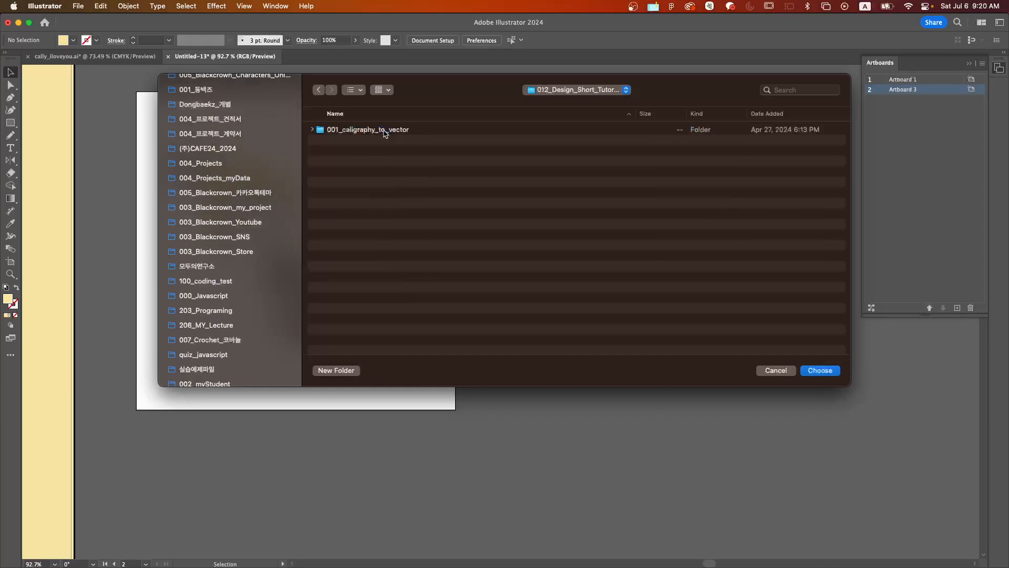
double_click(415, 131)
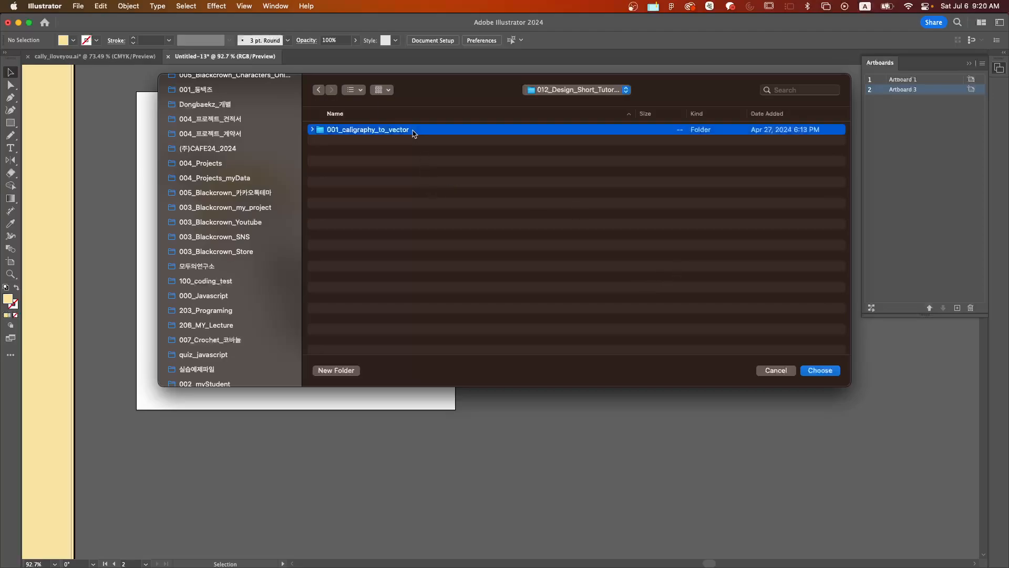
click(819, 370)
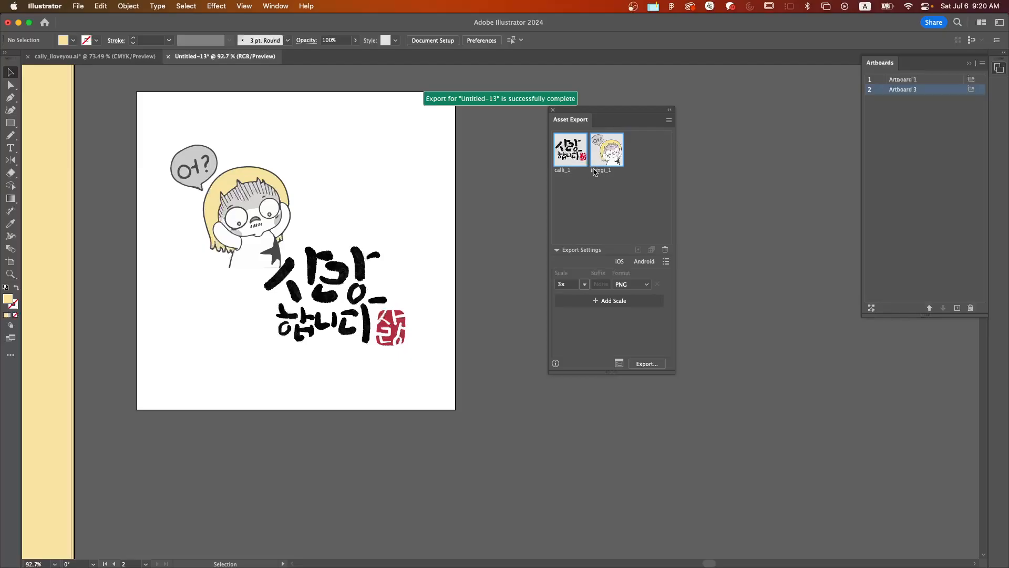
Switch to Finder and open the 001_caligraphy_to_vector folder inside 012_Design_Short_Tutorial.
mouse_move(426, 560)
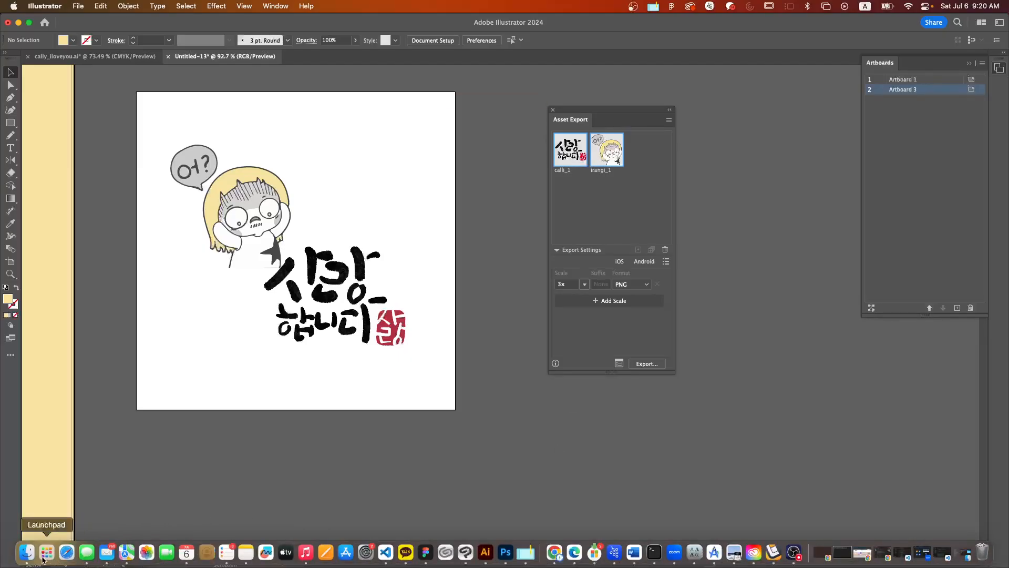
click(27, 552)
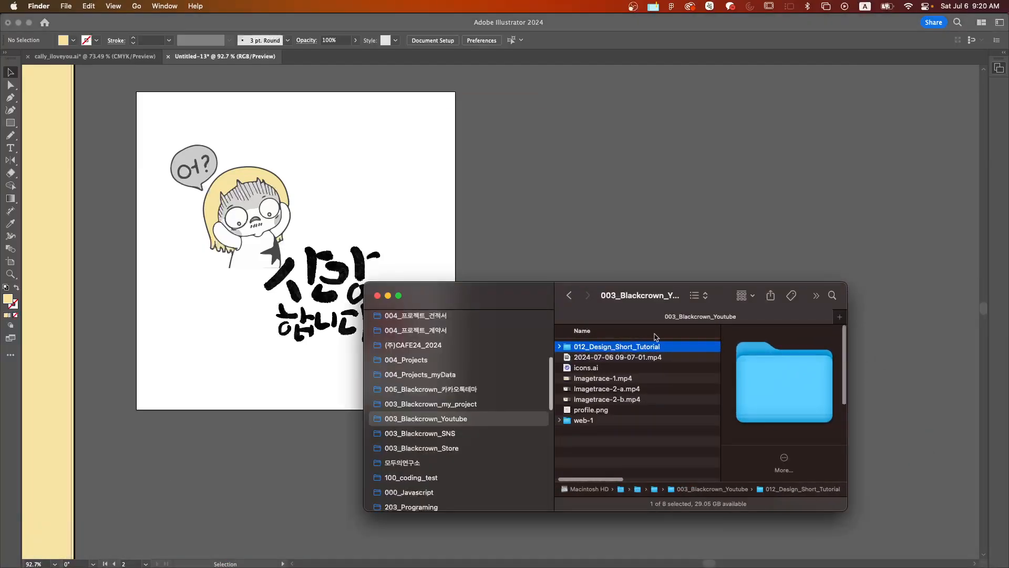
double_click(657, 346)
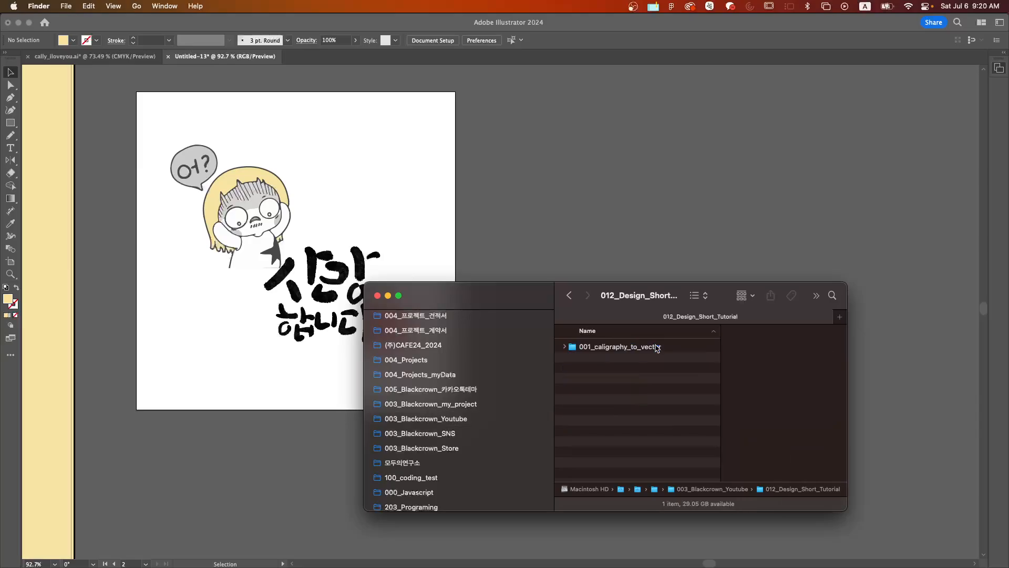
double_click(652, 347)
Preview the exported calli_1.png and irangi_1.png files, switching between them, and return to Illustrator.
click(595, 349)
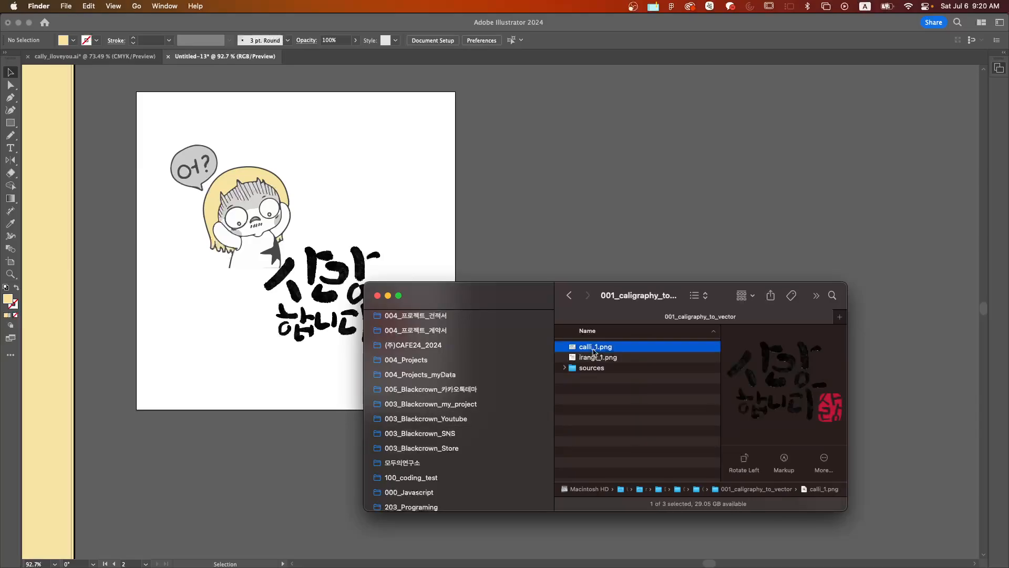
key(space)
key(Down)
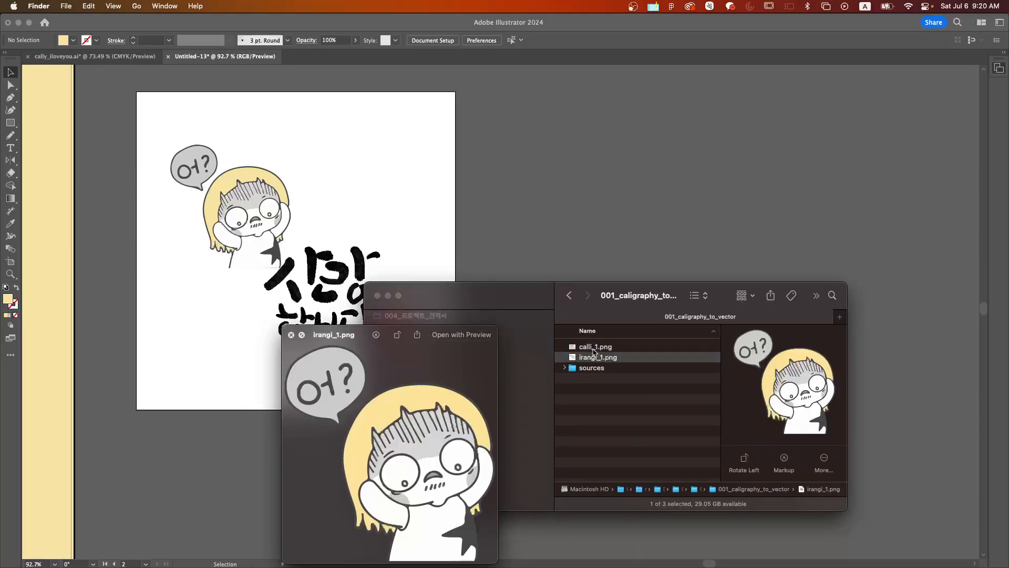
key(Up)
key(Down)
key(Up)
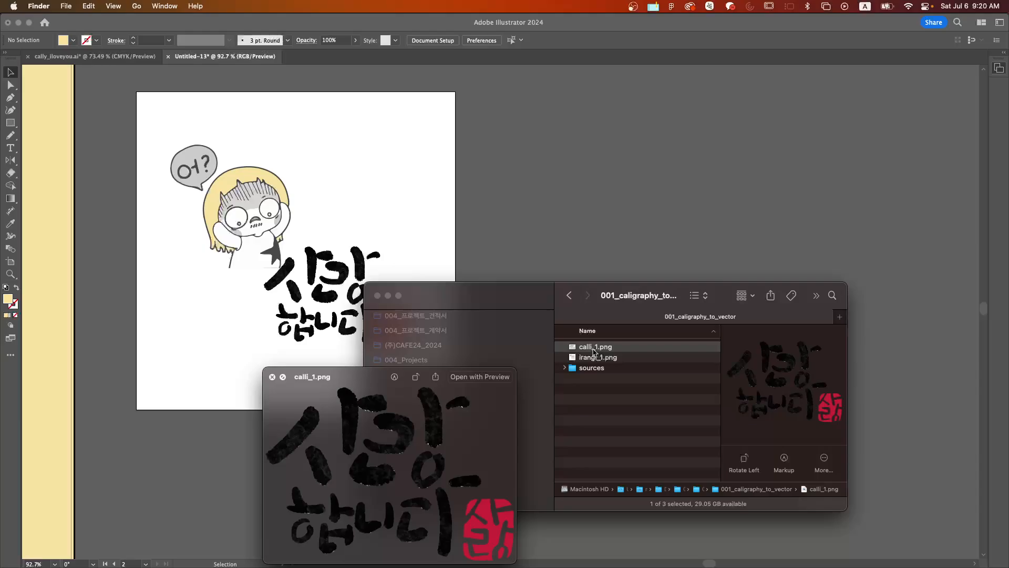
click(389, 201)
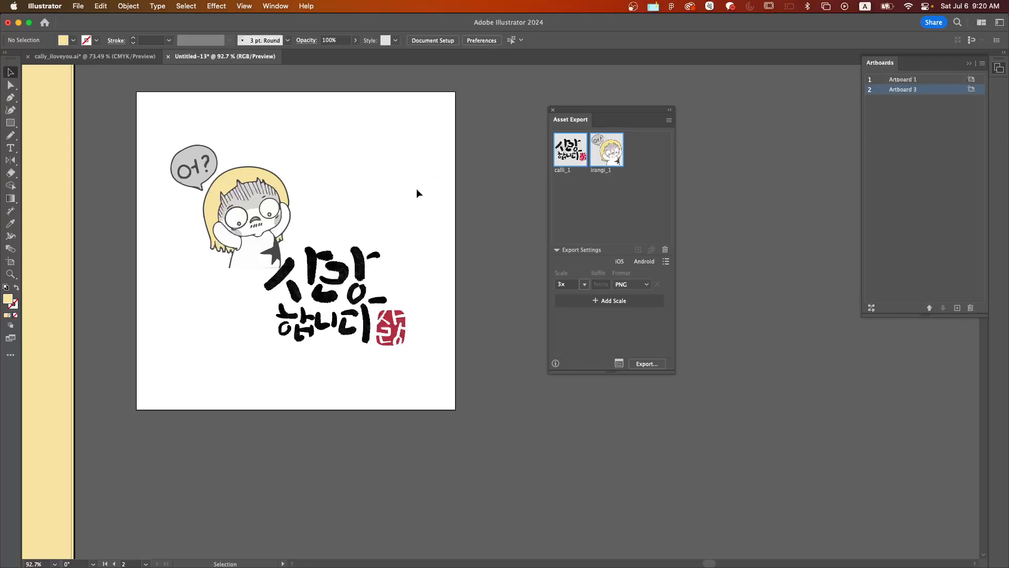
Deselect the export assets, open Export for Screens and include only Artboard 3 in the export.
click(604, 205)
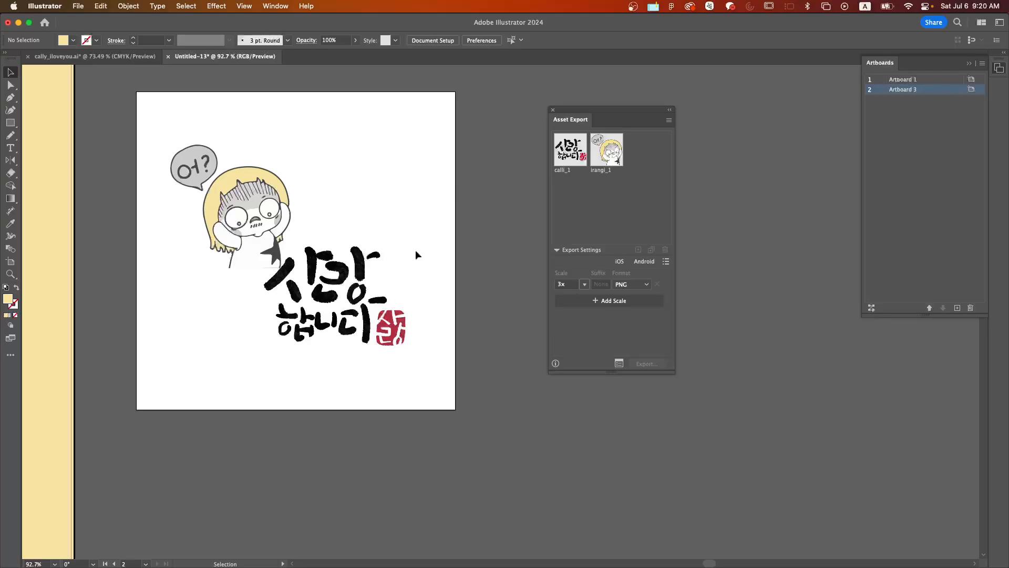
click(82, 6)
mouse_move(104, 245)
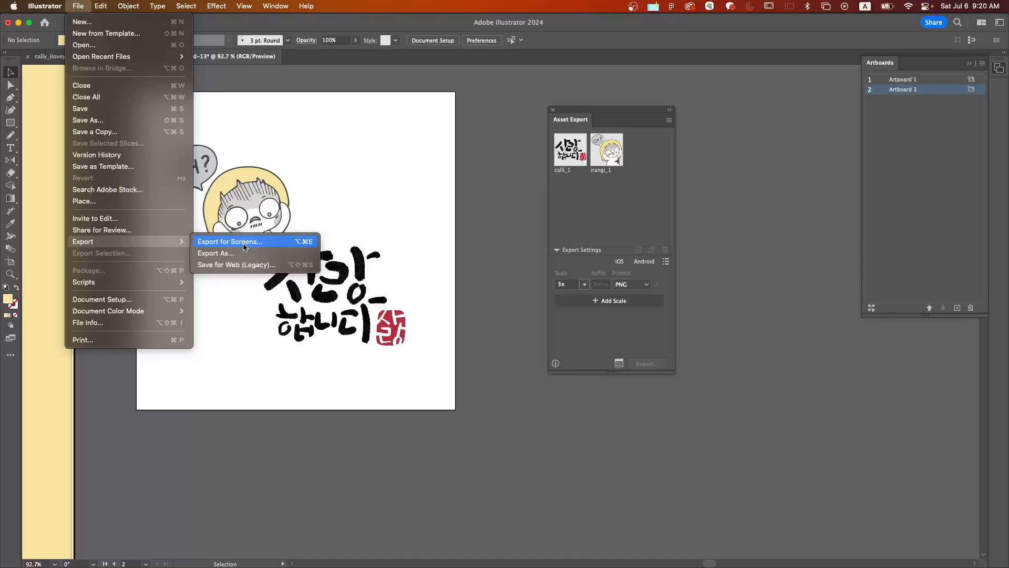
click(267, 245)
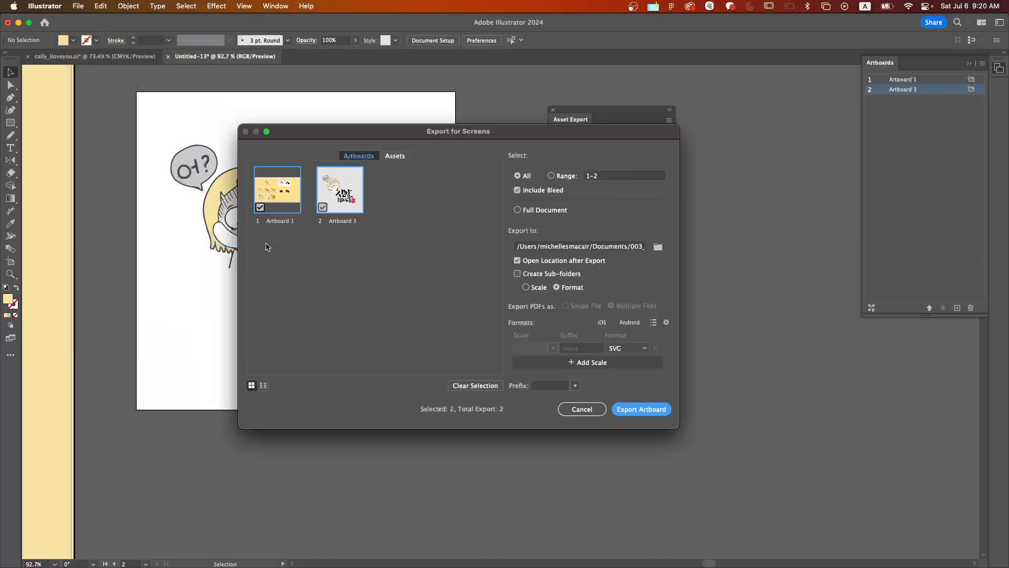
click(260, 207)
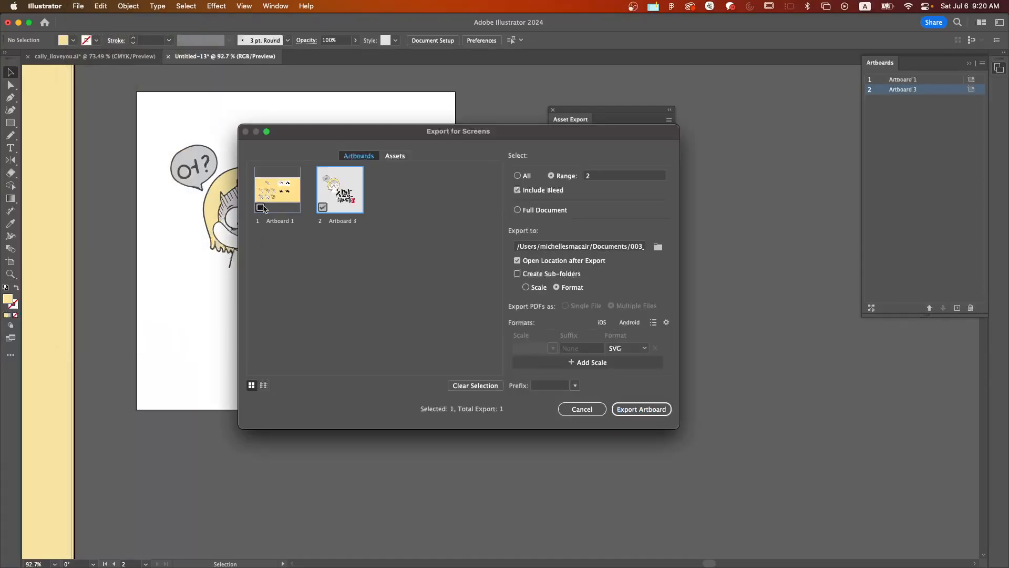
click(323, 208)
click(323, 209)
Set the artboard's export format to JPG 100 and its scale to 3x.
click(627, 349)
click(624, 359)
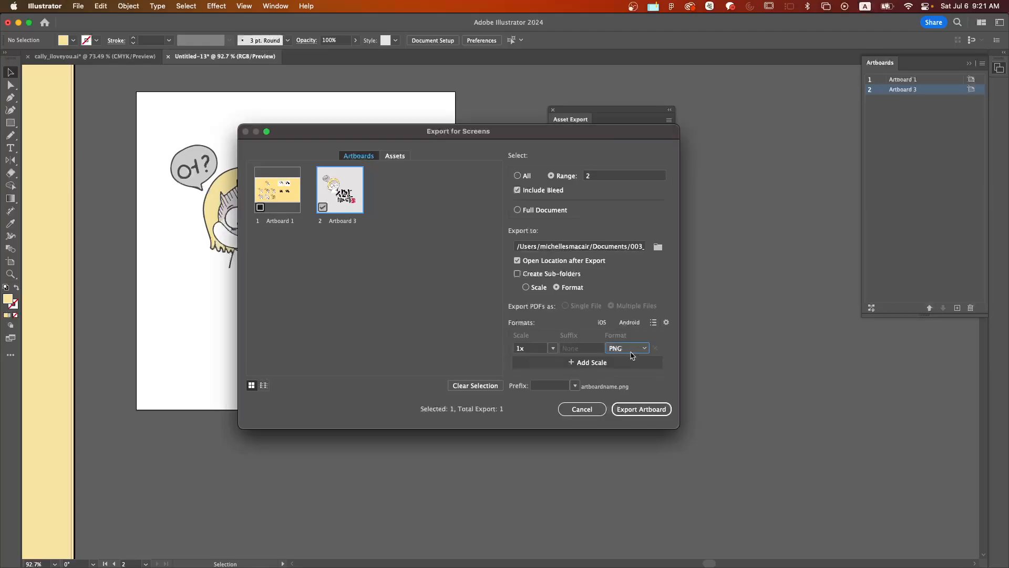
click(633, 349)
click(628, 382)
click(553, 348)
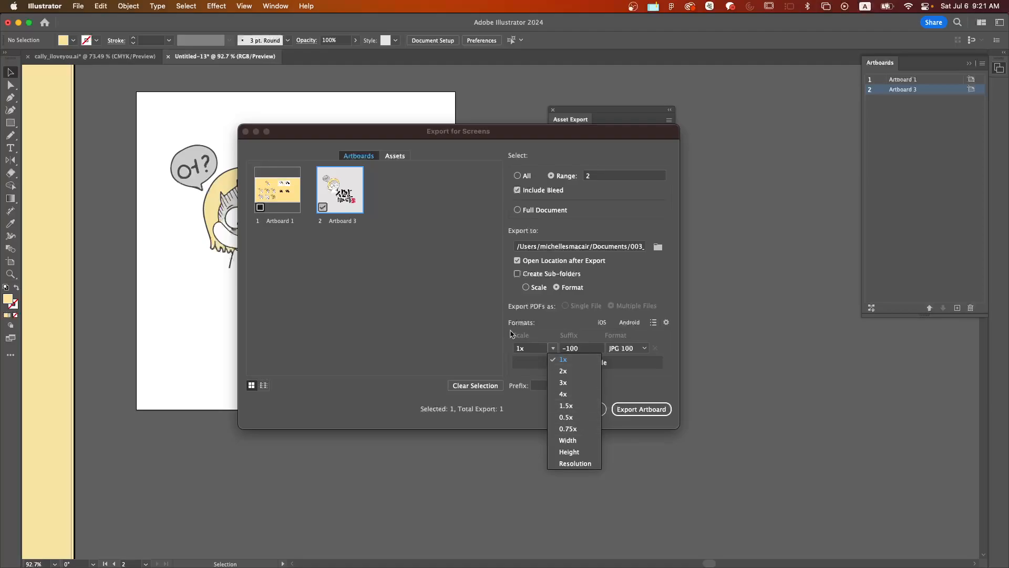
click(461, 322)
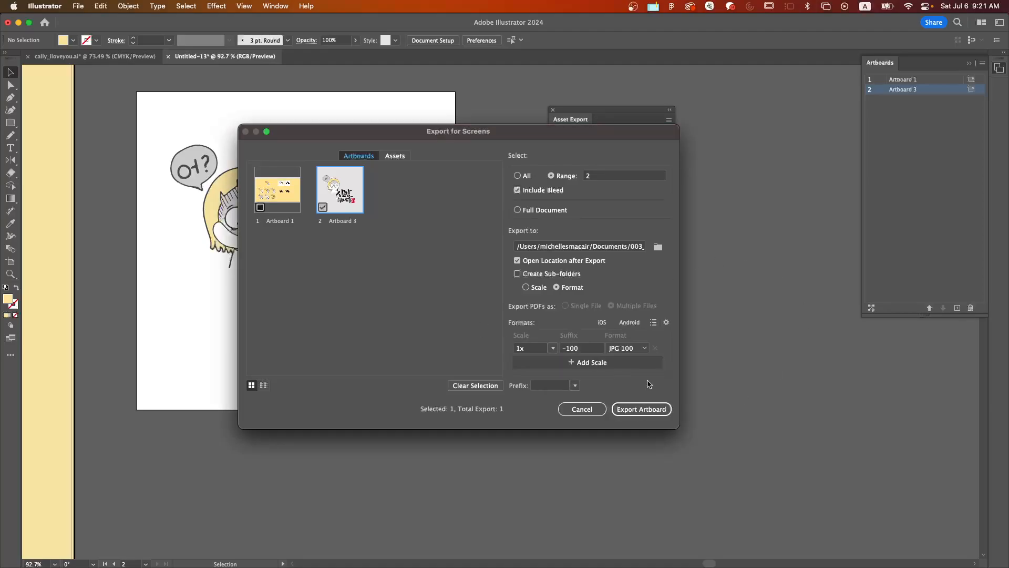
click(644, 348)
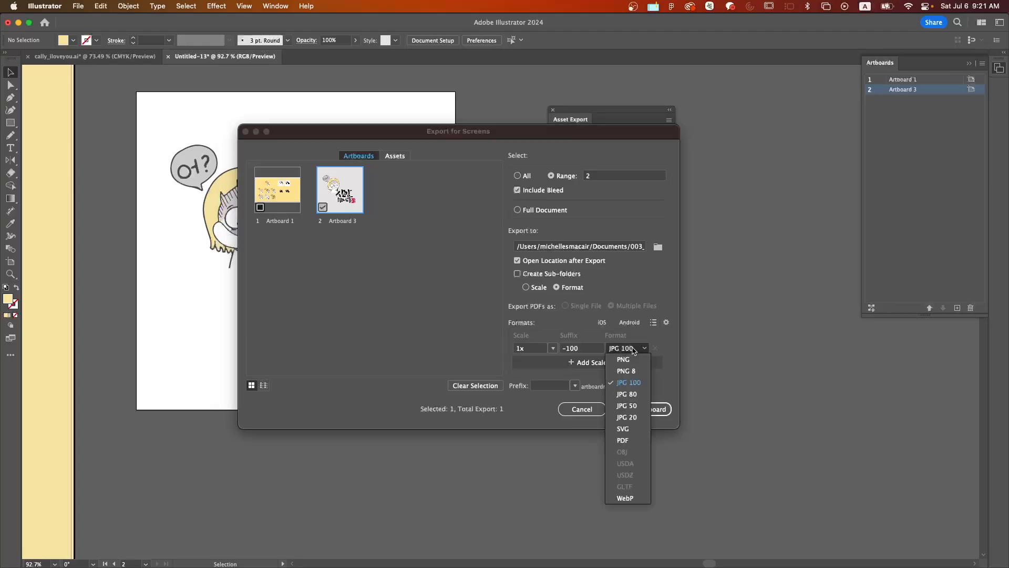
click(631, 386)
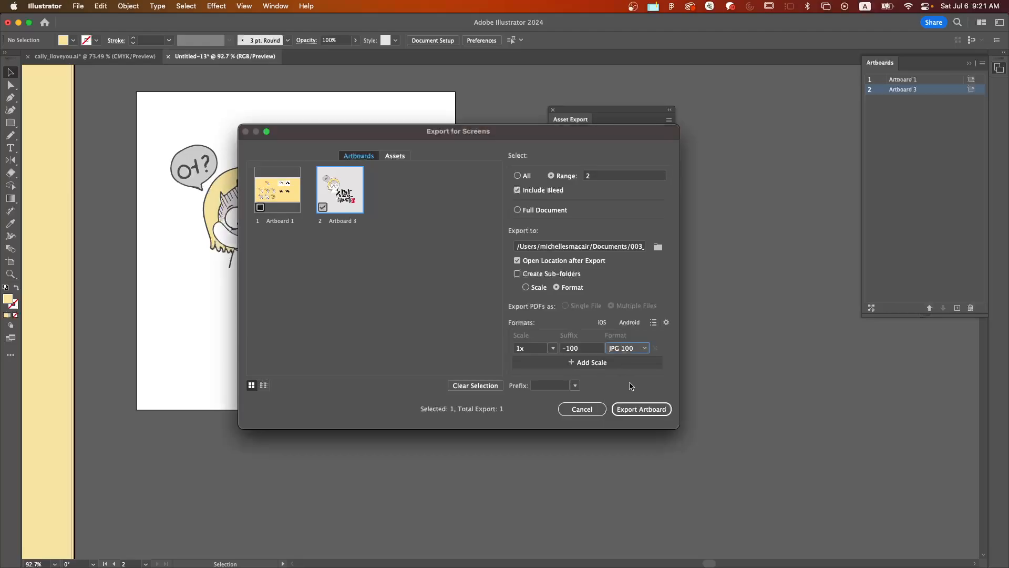
click(553, 348)
click(570, 386)
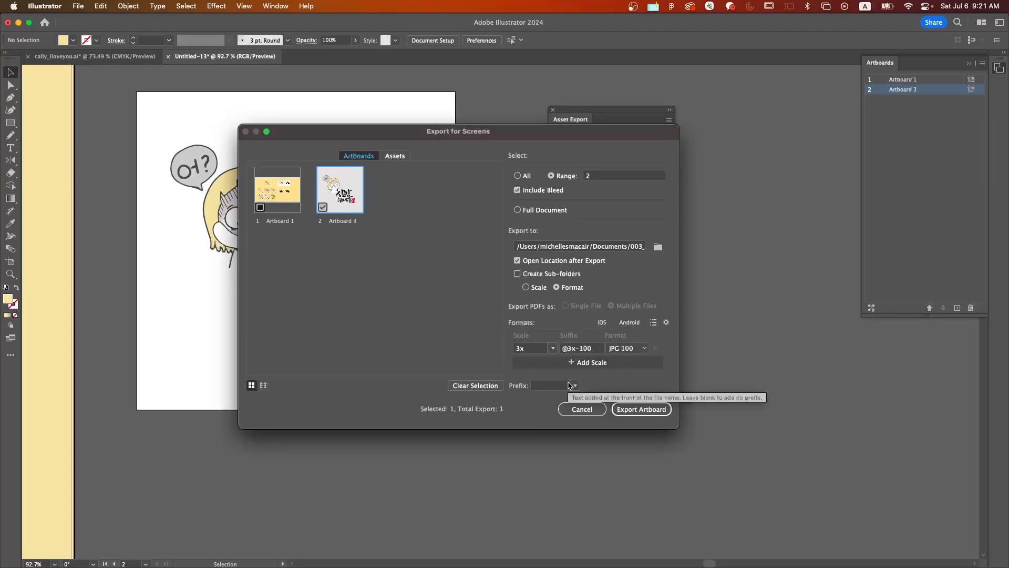
Rename Artboard 3 as final and export it.
double_click(350, 221)
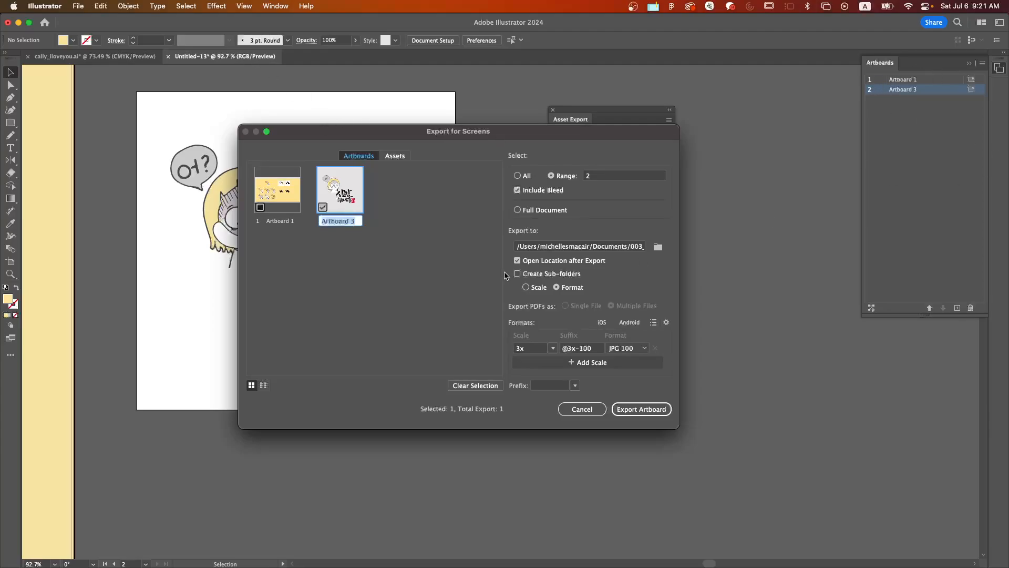
text(final)
key(Return)
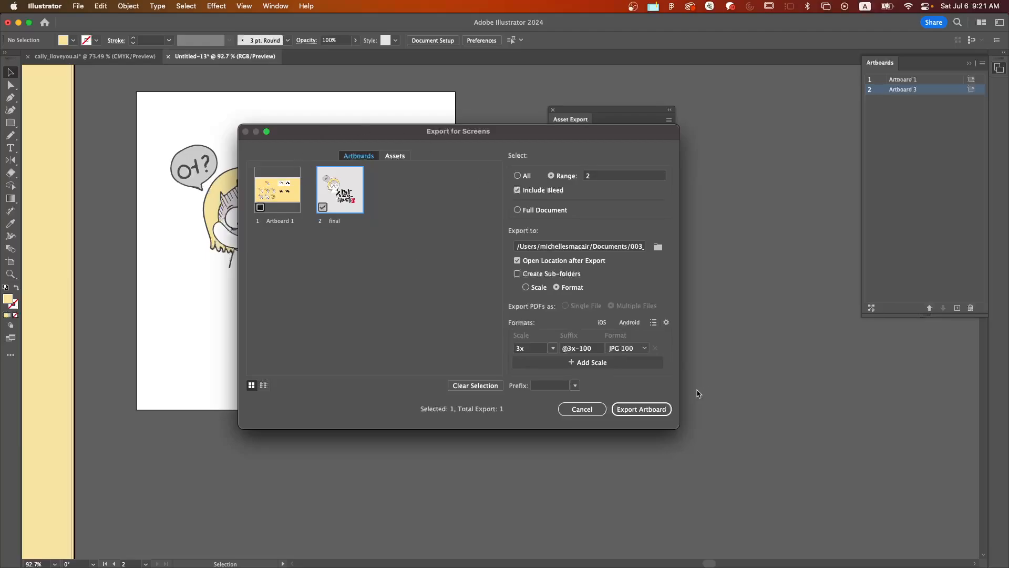
click(641, 409)
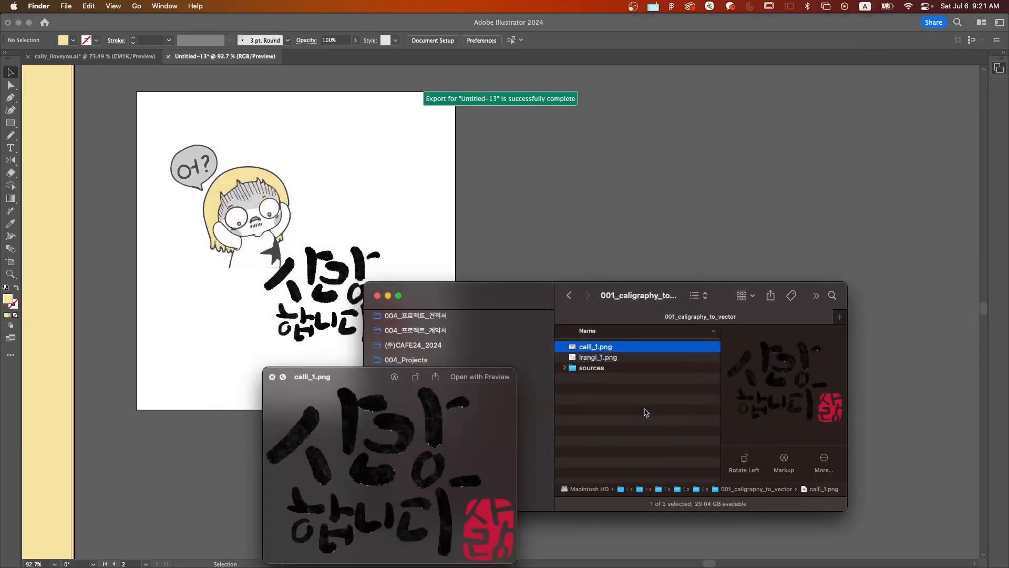
click(619, 357)
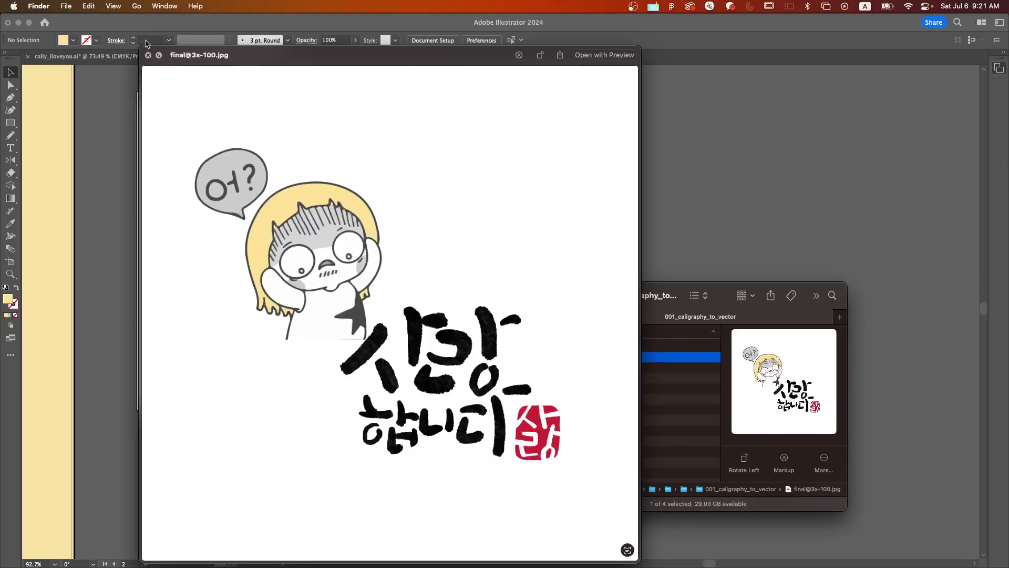
click(150, 57)
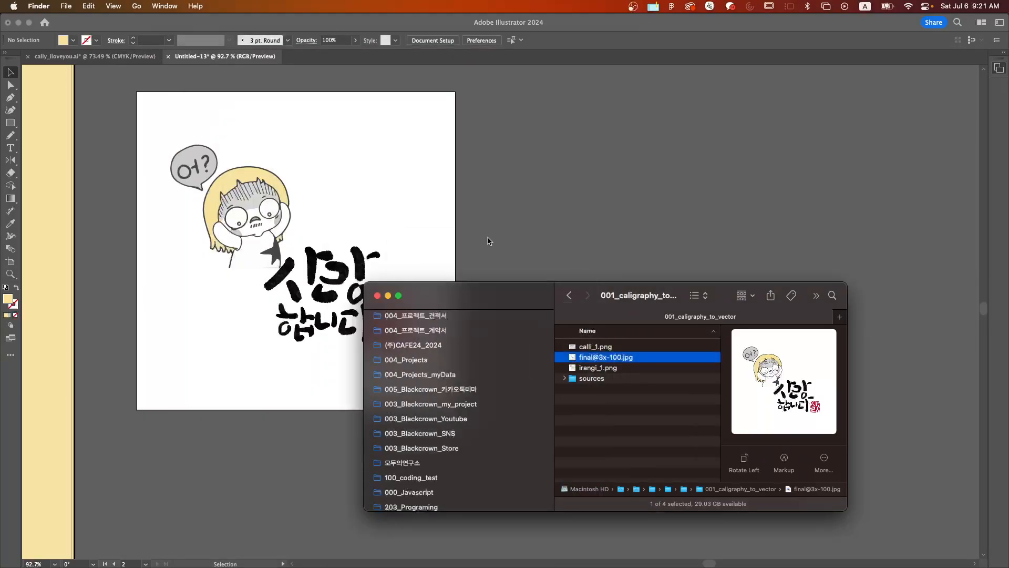
drag(518, 299, 435, 277)
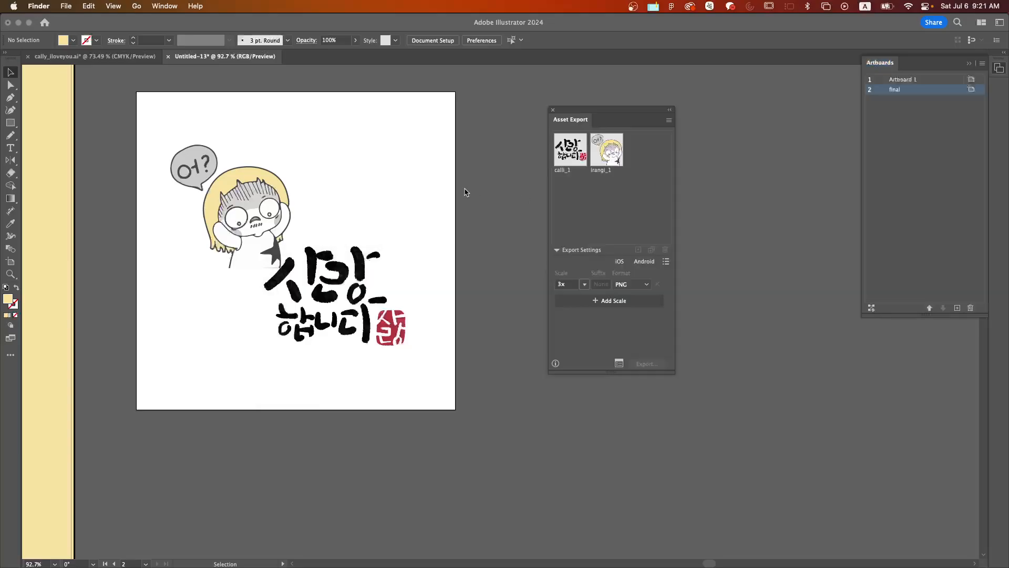
click(465, 188)
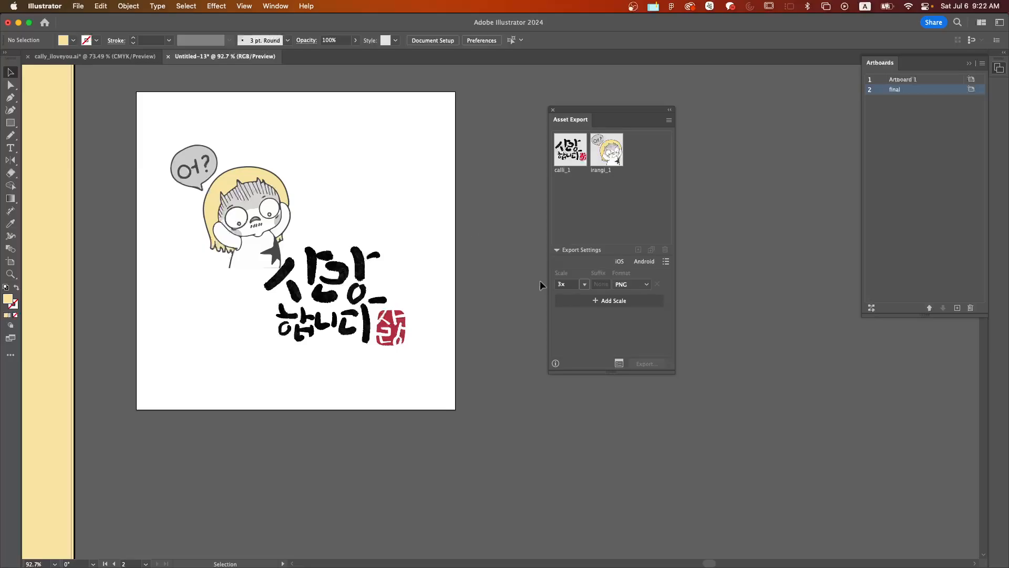
mouse_move(646, 563)
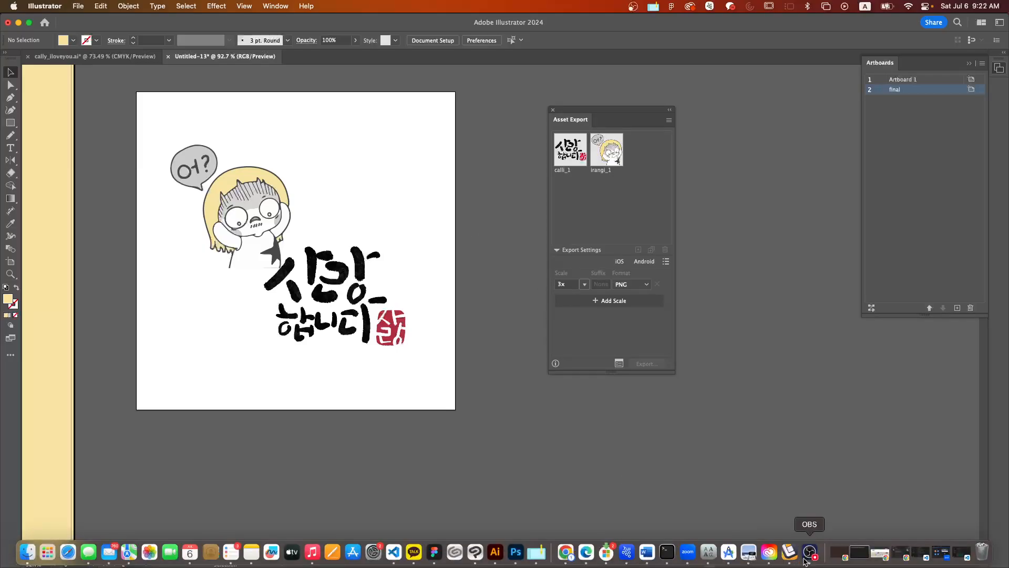